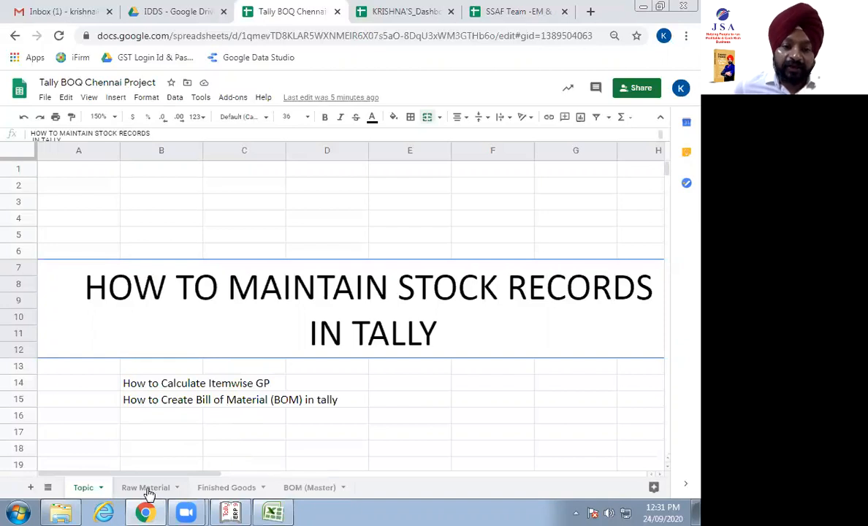
# Open the Raw Material sheet and review its item and UOM columns, including the 25mm GI conduit row.
pyautogui.click(147, 489)
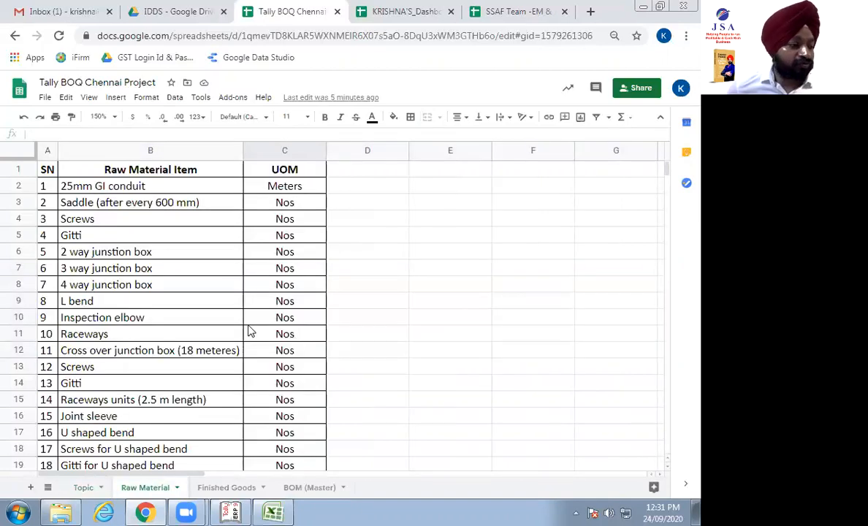
pyautogui.scroll(-1, 248, 332)
pyautogui.scroll(1, 248, 332)
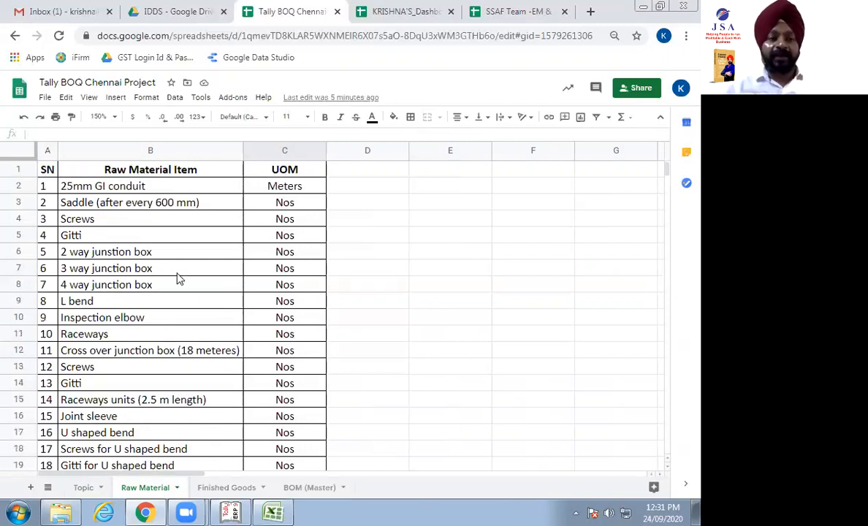
pyautogui.click(123, 166)
pyautogui.press('Right')
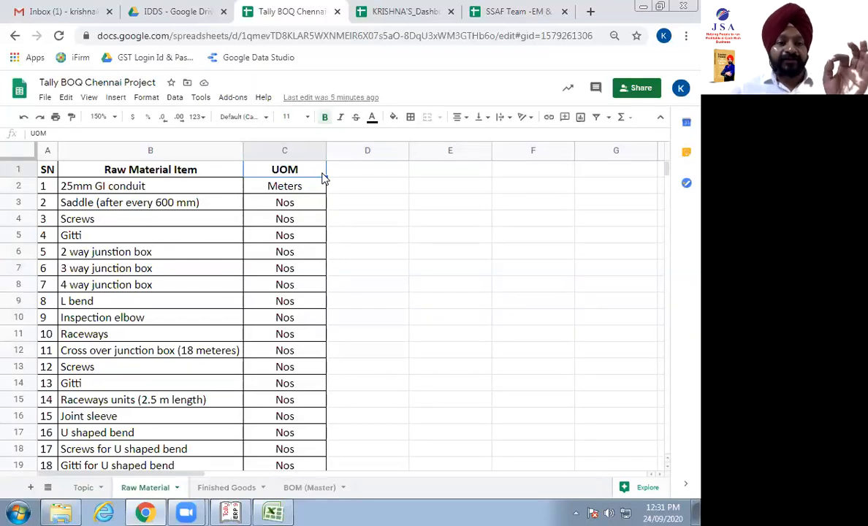
pyautogui.click(68, 188)
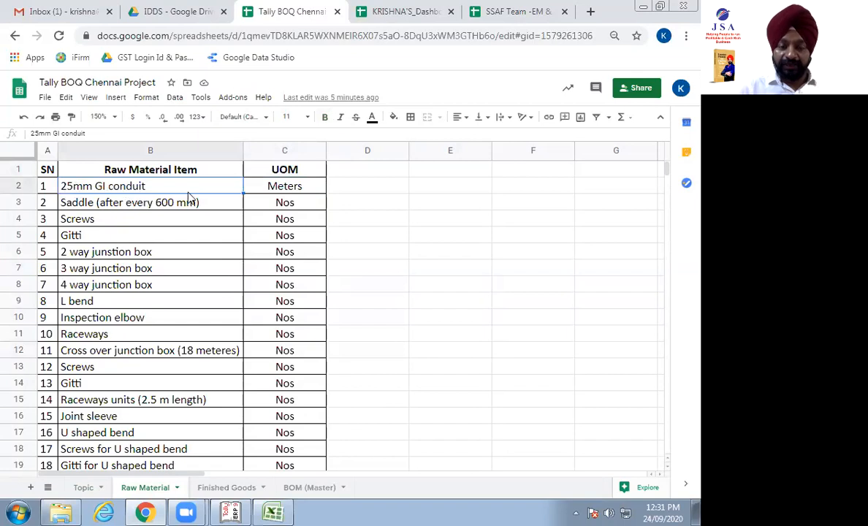
pyautogui.click(273, 191)
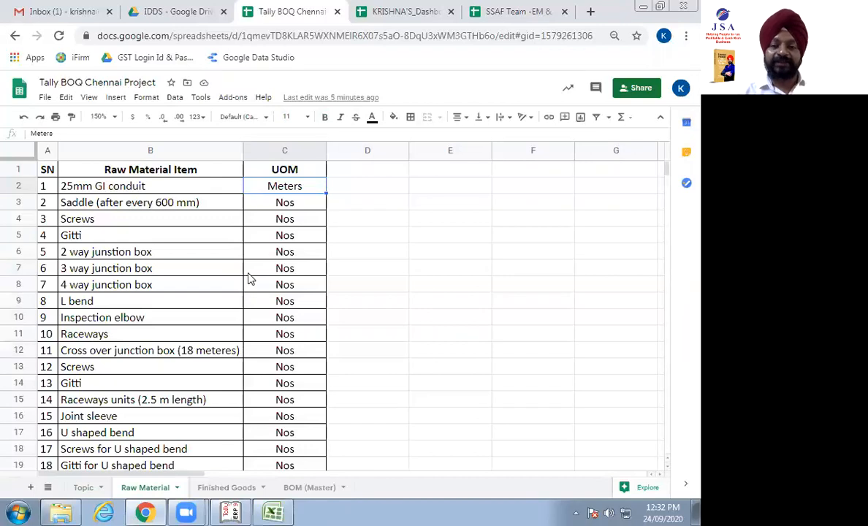
# Open the Finished Goods sheet and review the headings, the two Chennai IT Project items and their units of measure.
pyautogui.click(227, 490)
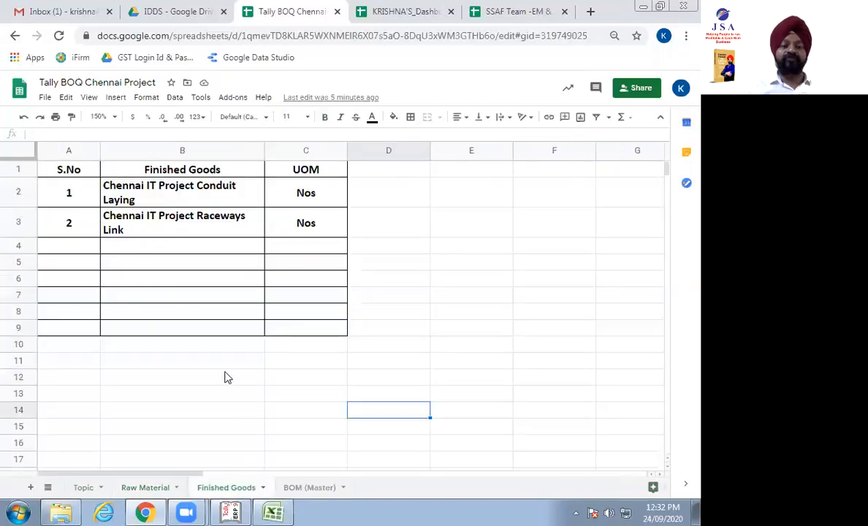
pyautogui.click(91, 173)
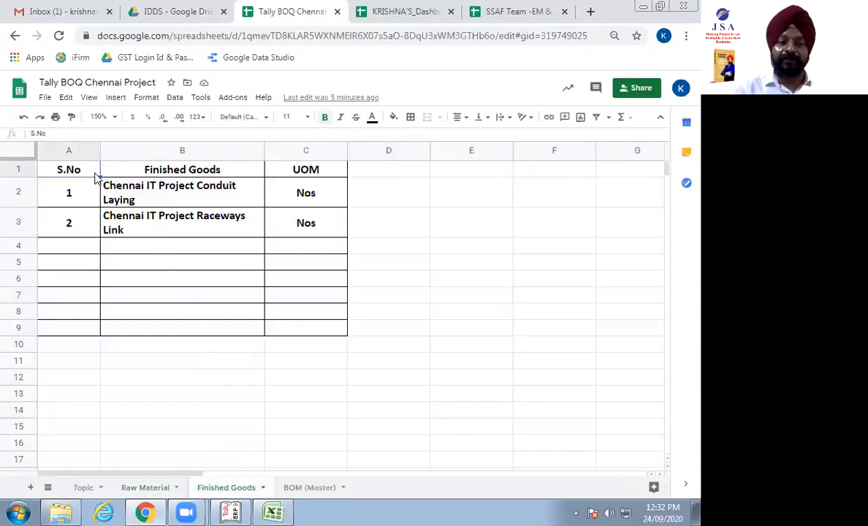
pyautogui.click(138, 172)
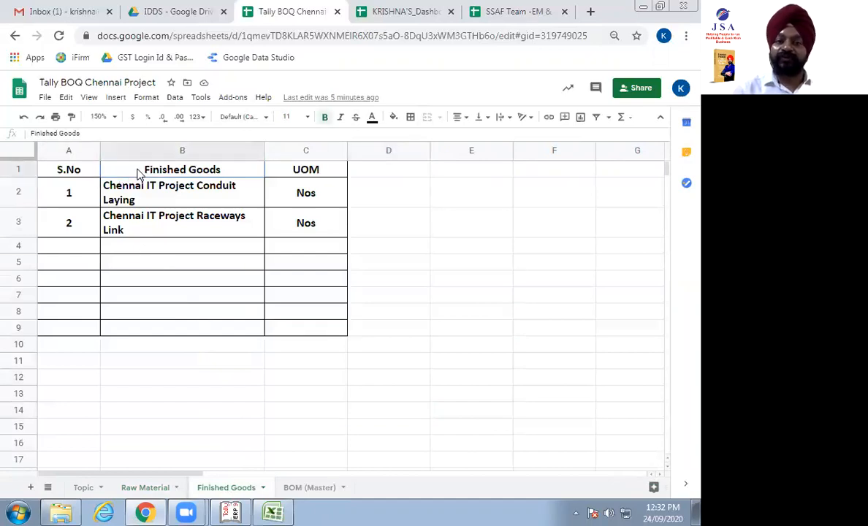
pyautogui.click(339, 176)
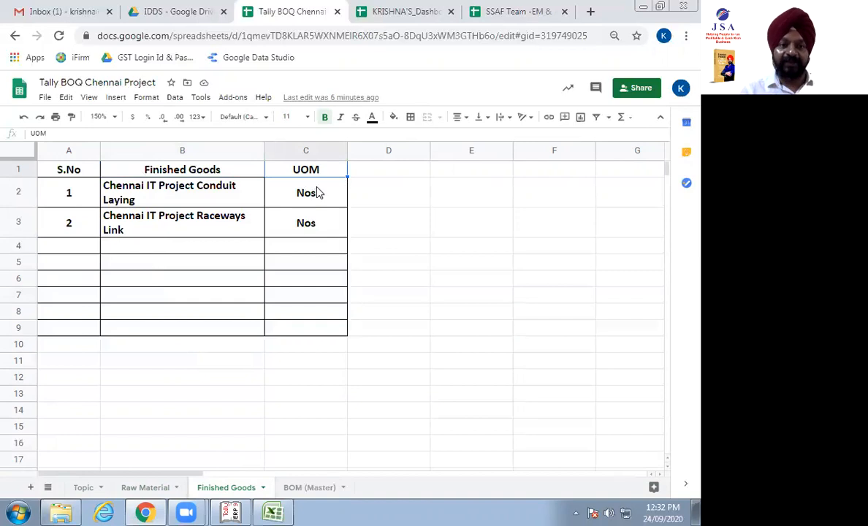
pyautogui.click(231, 201)
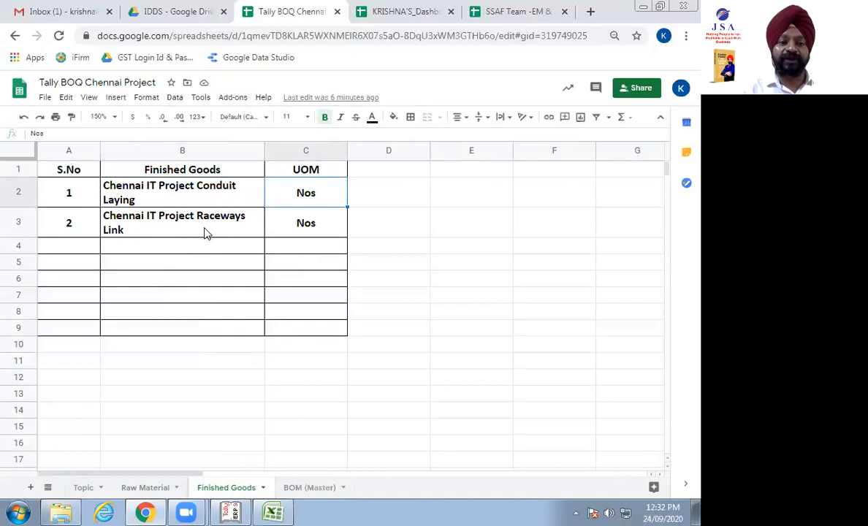
pyautogui.click(187, 219)
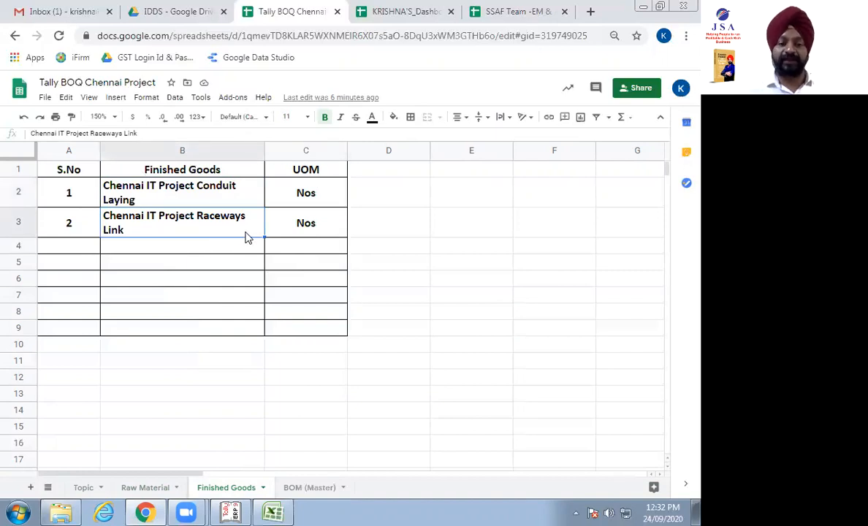
pyautogui.click(273, 234)
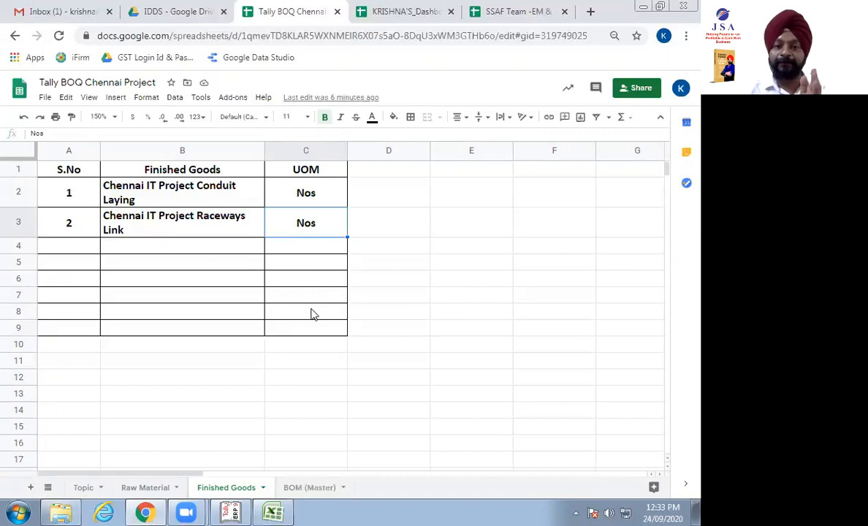
# Open the BOM (Master) sheet and examine the Conduit Laying item's name, UOM, rate and raw material column.
pyautogui.click(309, 494)
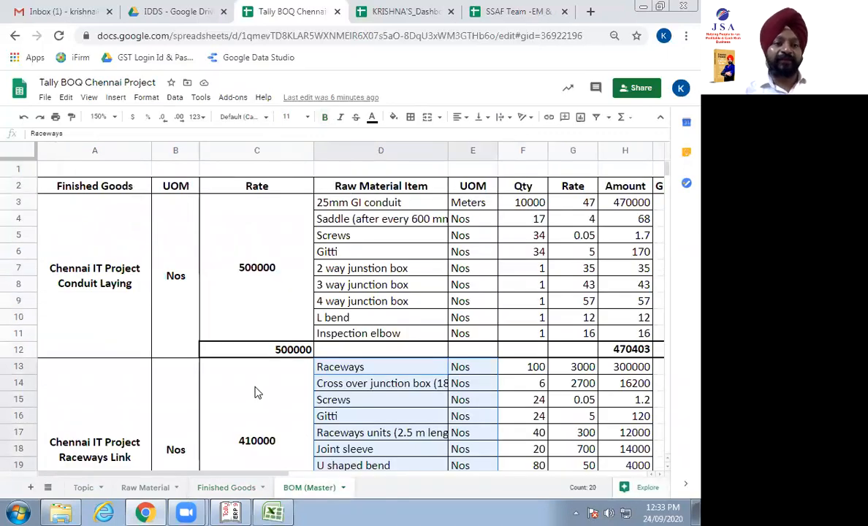
pyautogui.click(112, 327)
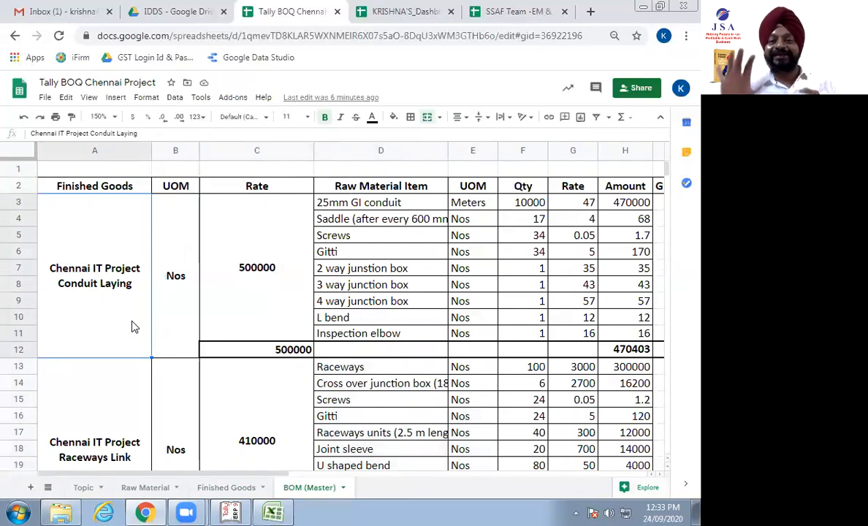
pyautogui.press('Right')
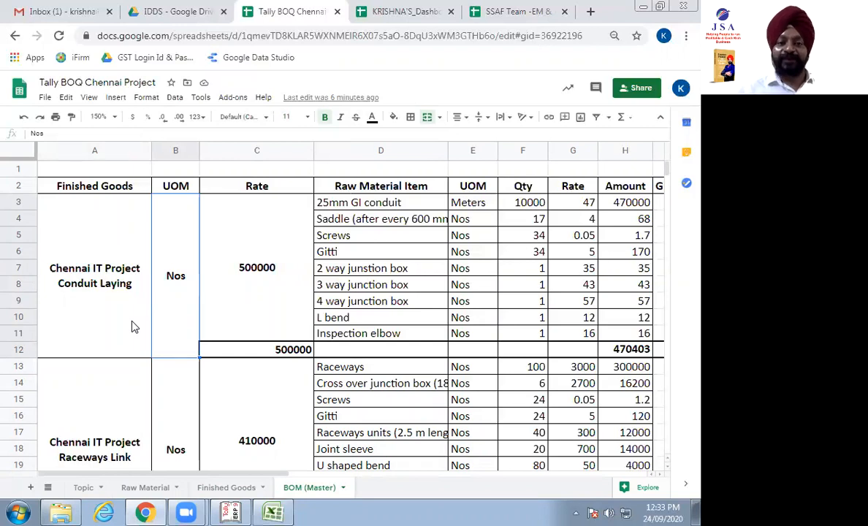
pyautogui.press('Right')
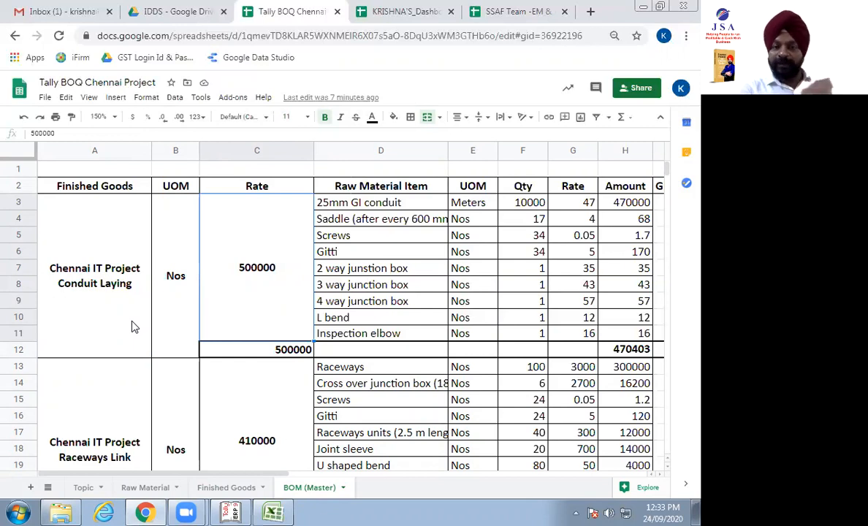
pyautogui.press('Right')
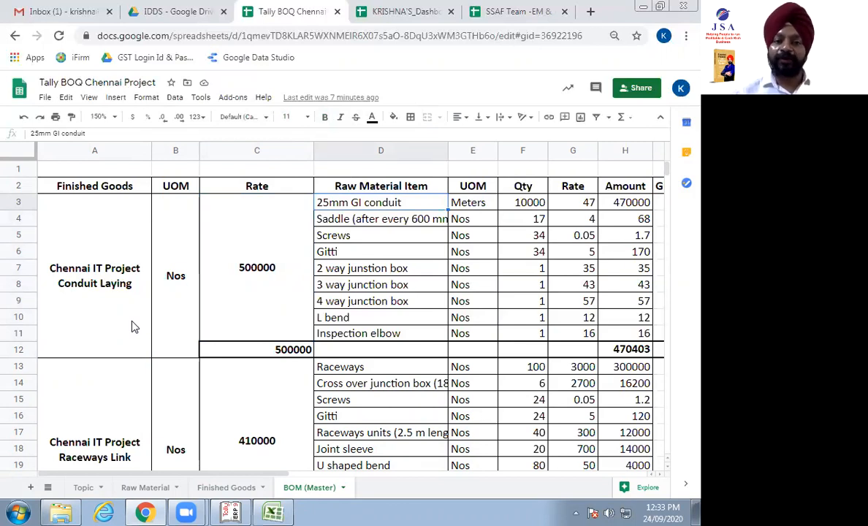
pyautogui.click(346, 187)
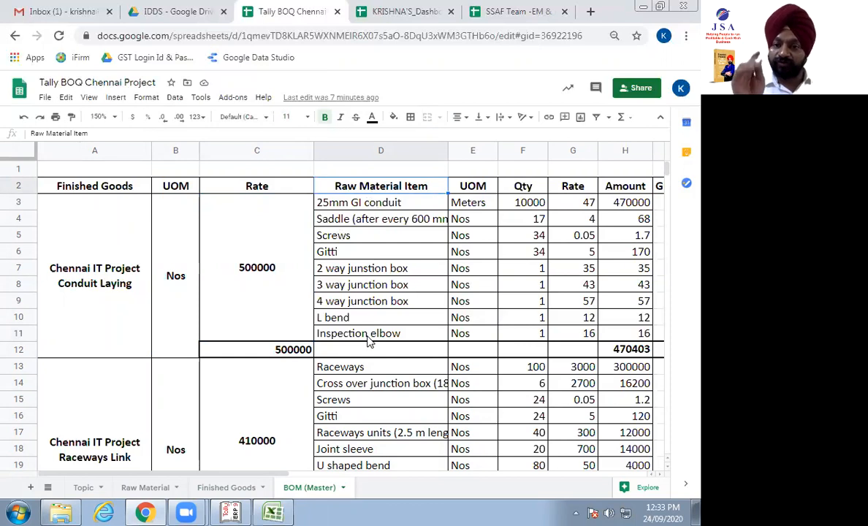
# Go through the quantities of the raw materials for Conduit Laying, down to the Inspection elbow.
pyautogui.press('Right')
pyautogui.press('Right')
pyautogui.press('Down')
pyautogui.press('Down')
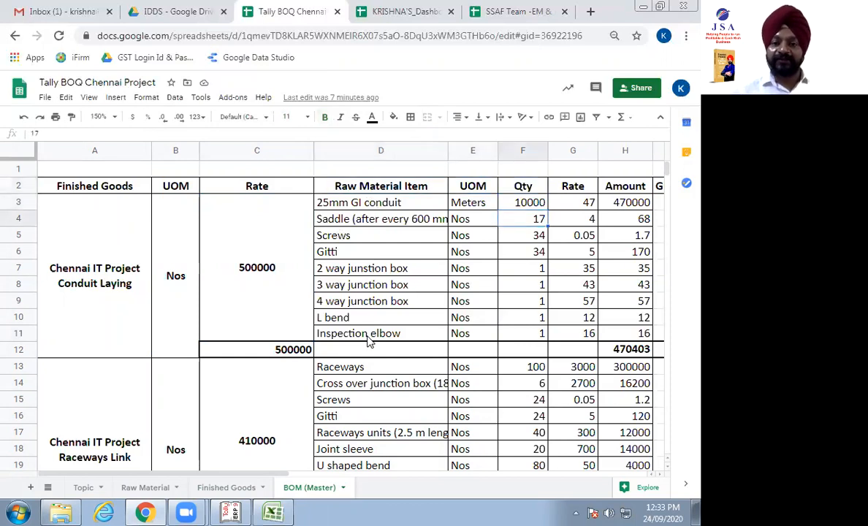
pyautogui.press('Down')
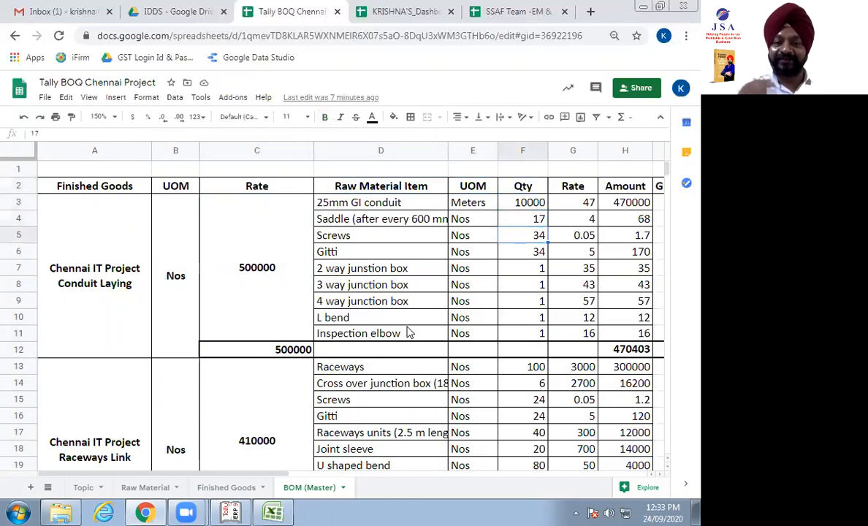
pyautogui.press('Down')
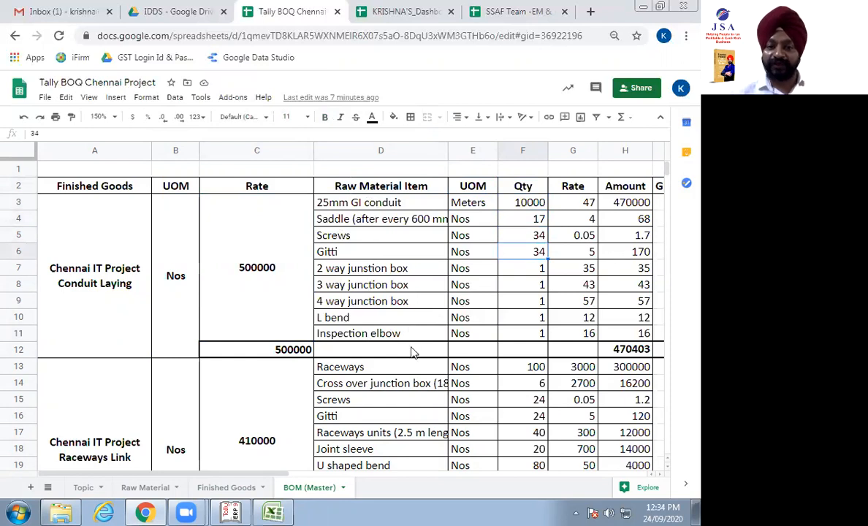
pyautogui.press('Down')
pyautogui.press('Down')
pyautogui.press('Down')
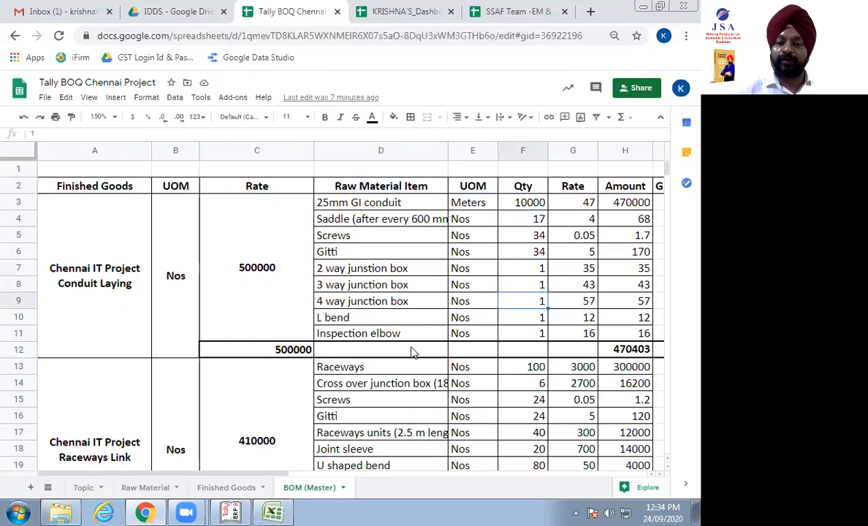
pyautogui.press('Down')
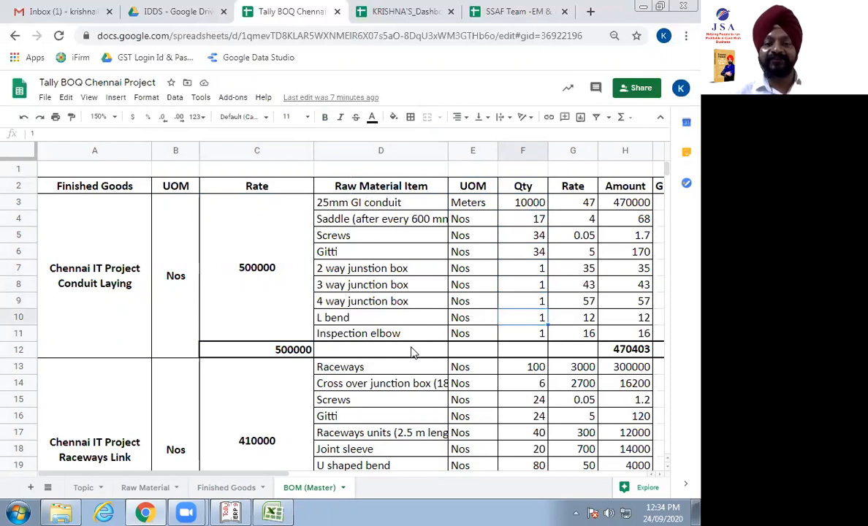
pyautogui.press('Down')
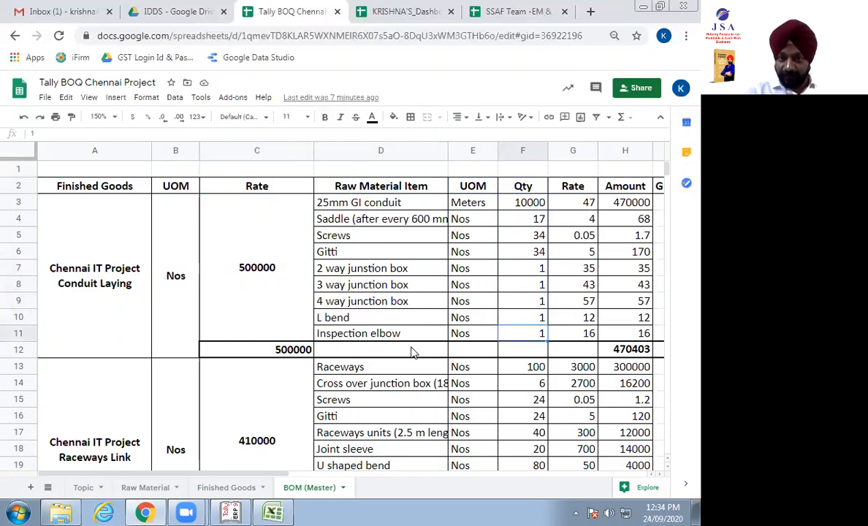
# Look across the Conduit Laying rate and amount columns and inspect the total amount in row 12.
pyautogui.press('Right')
pyautogui.press('Right')
pyautogui.press('Right')
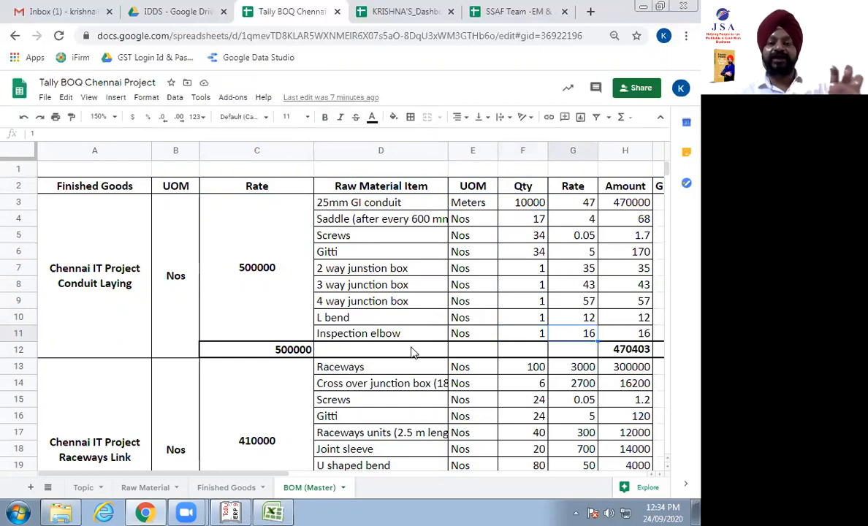
pyautogui.press('Left')
pyautogui.press('Down')
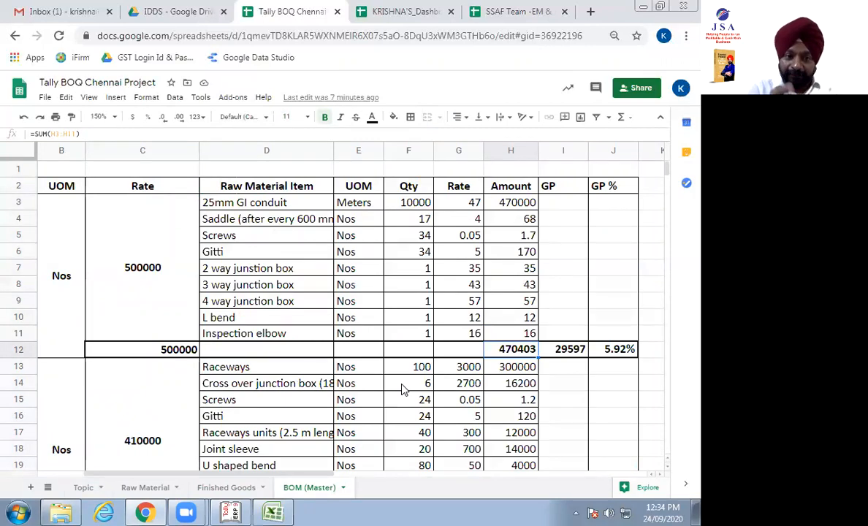
# Inspect the Conduit Laying selling rate, the GI conduit rate and amount, and the row 12 cost total, GP and GP % formulas.
pyautogui.click(178, 350)
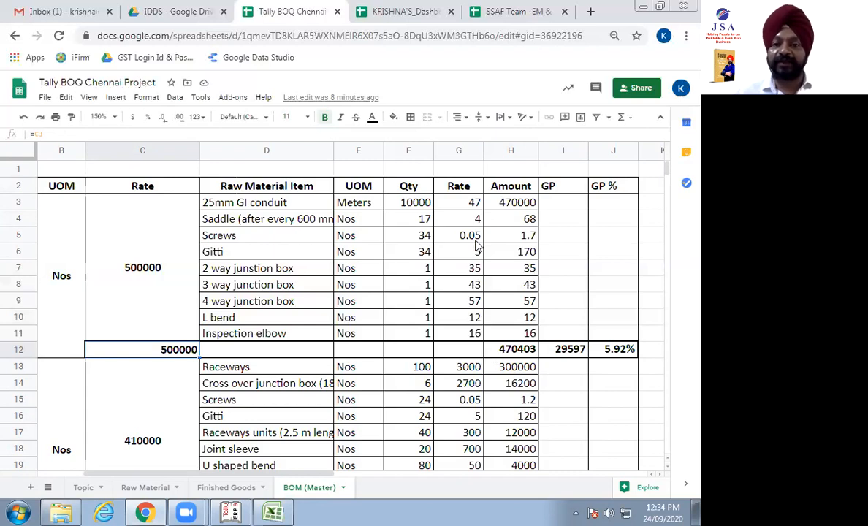
pyautogui.click(460, 207)
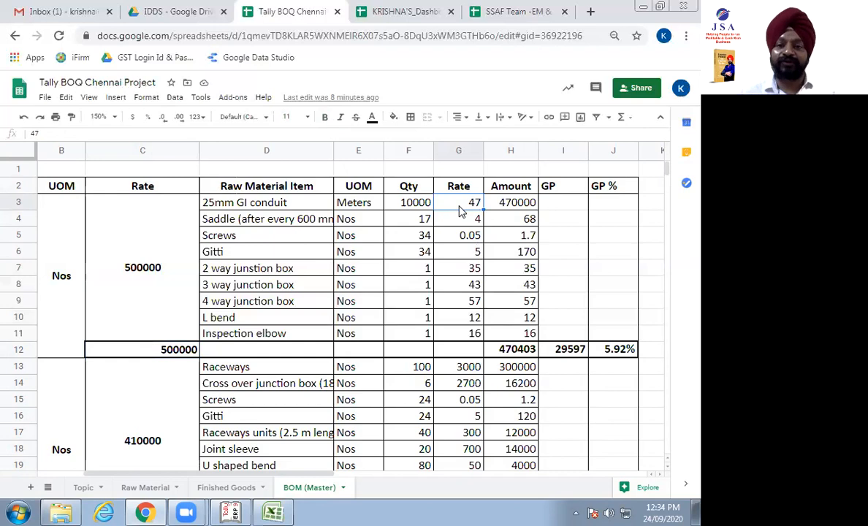
pyautogui.click(531, 210)
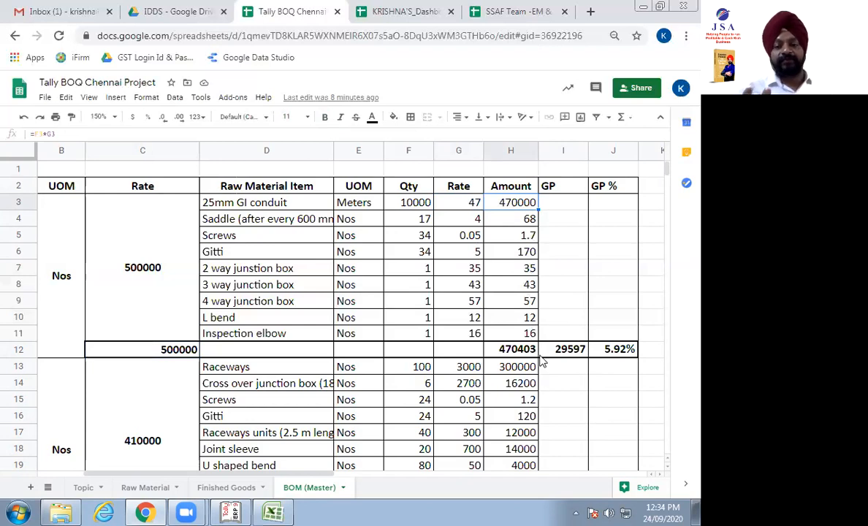
pyautogui.click(494, 354)
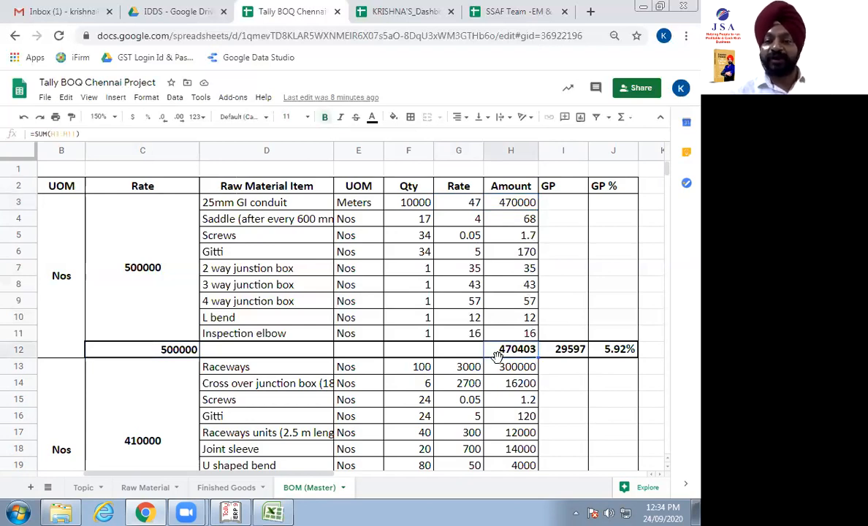
pyautogui.click(552, 353)
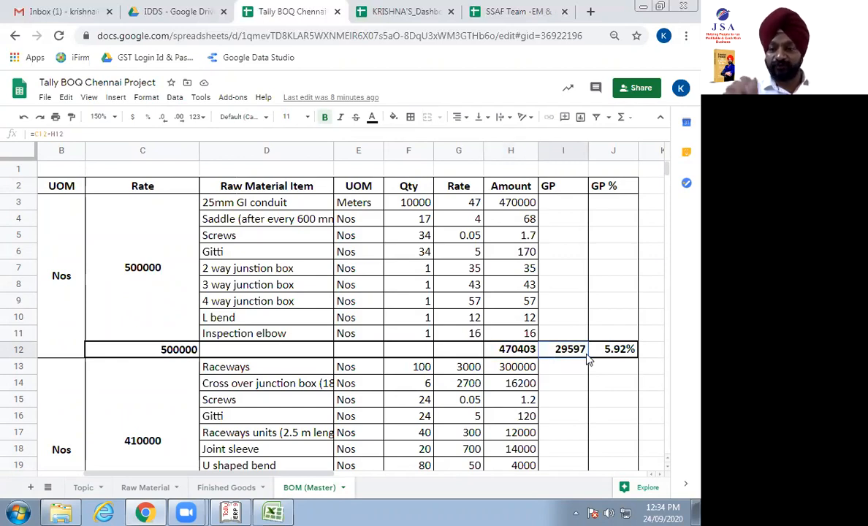
pyautogui.click(592, 359)
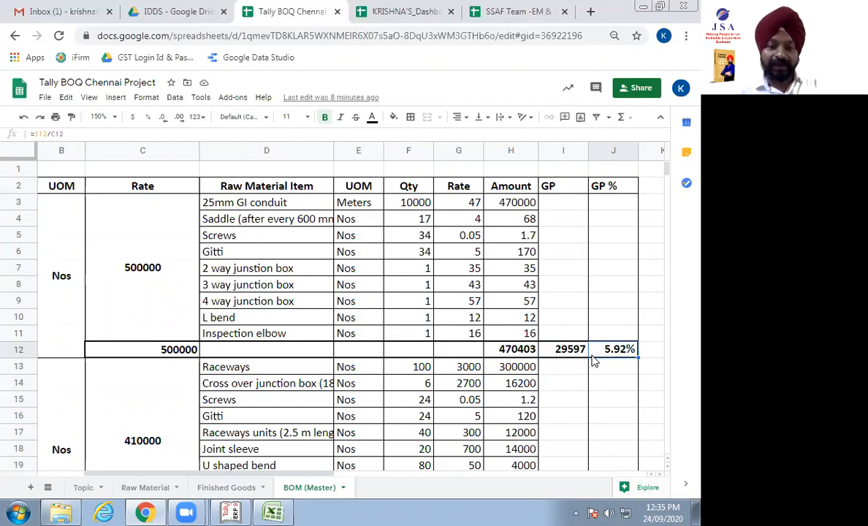
# Select the Chennai IT Project Raceways Link item and review its bill of materials below the Conduit Laying block.
pyautogui.press('Left')
pyautogui.press('Left')
pyautogui.press('Left')
pyautogui.press('Left')
pyautogui.press('Left')
pyautogui.press('Left')
pyautogui.press('Left')
pyautogui.press('Left')
pyautogui.press('Left')
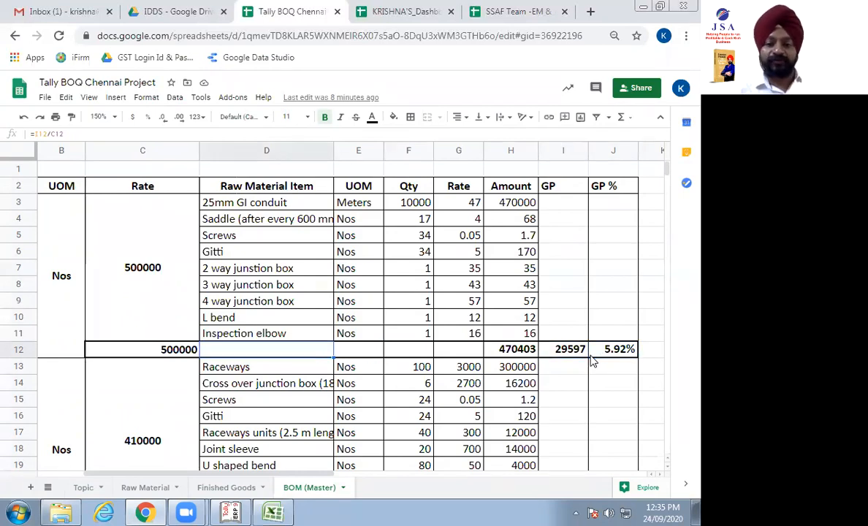
pyautogui.press('Down')
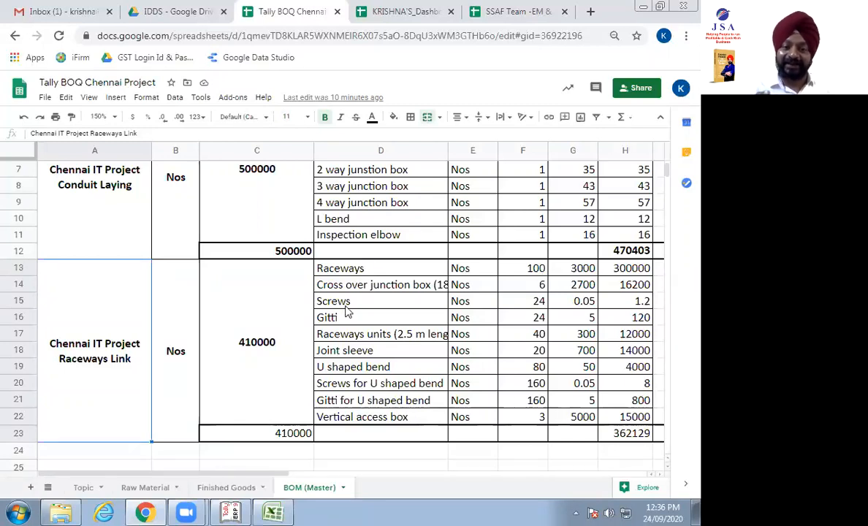
pyautogui.scroll(2, 338, 310)
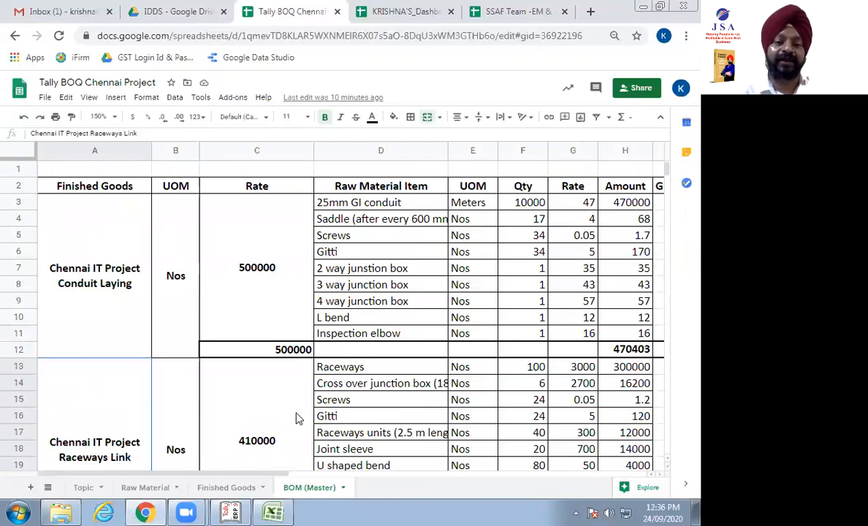
# Switch to Tally.ERP 9 and open the creation form for a single stock item in the inventory masters.
pyautogui.click(231, 512)
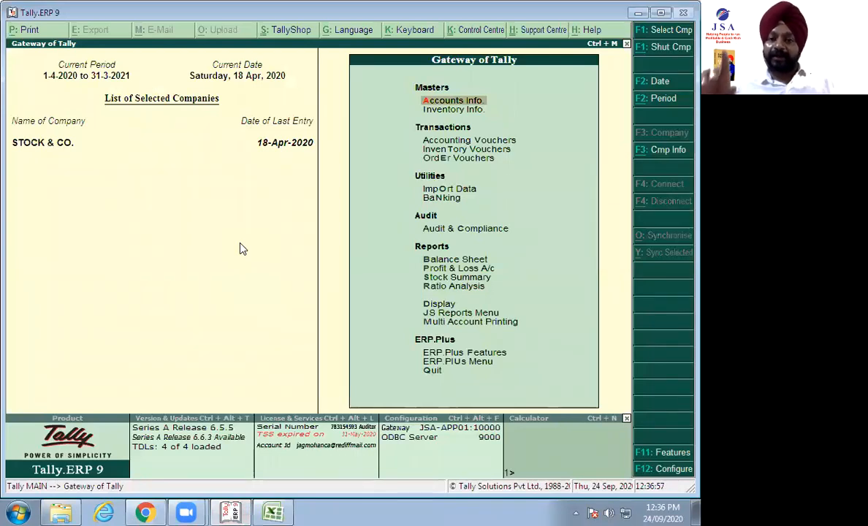
pyautogui.press('Down')
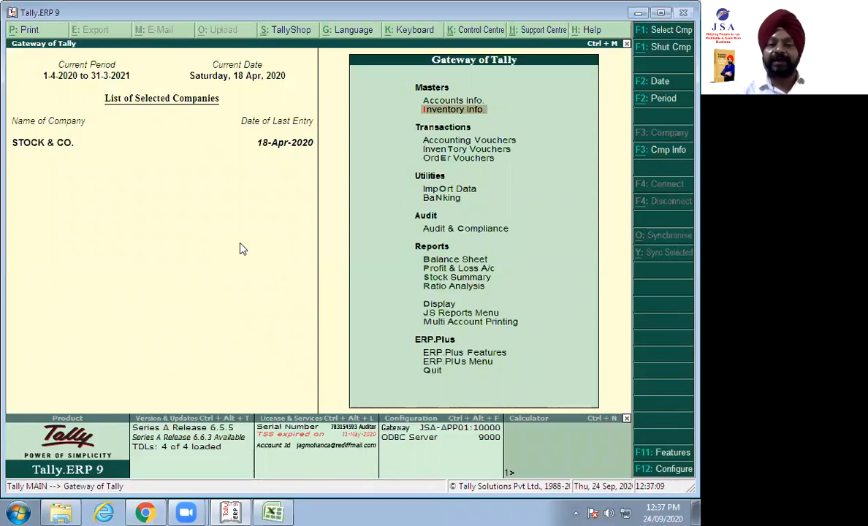
pyautogui.press('Return')
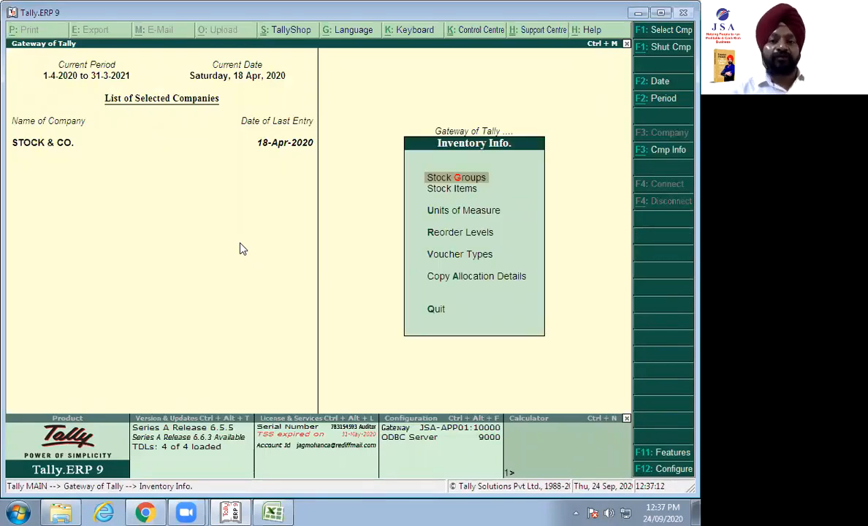
pyautogui.press('Down')
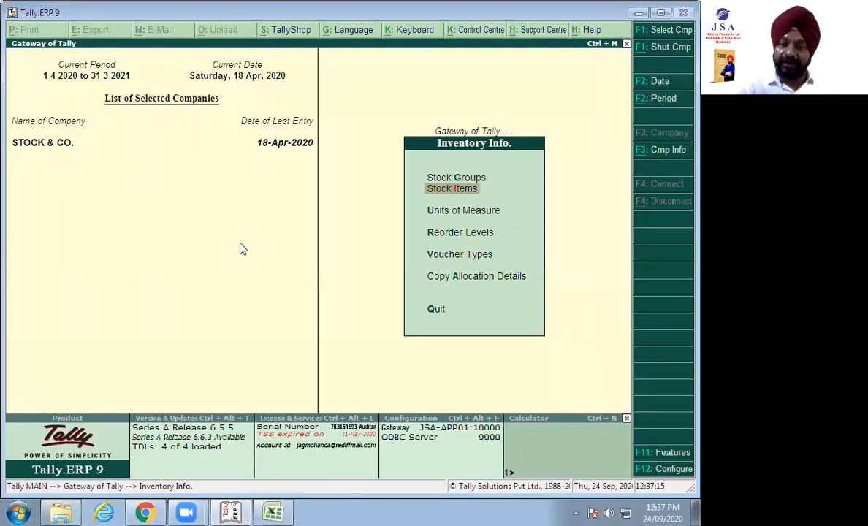
pyautogui.press('Return')
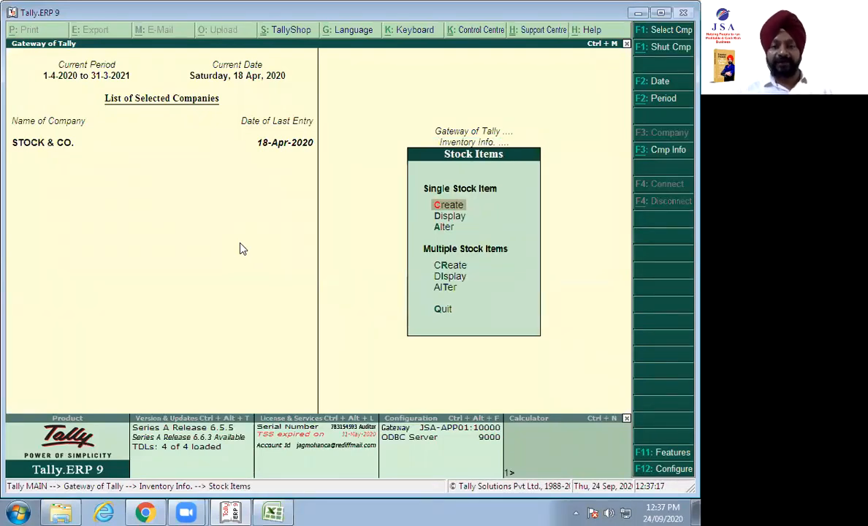
pyautogui.press('Return')
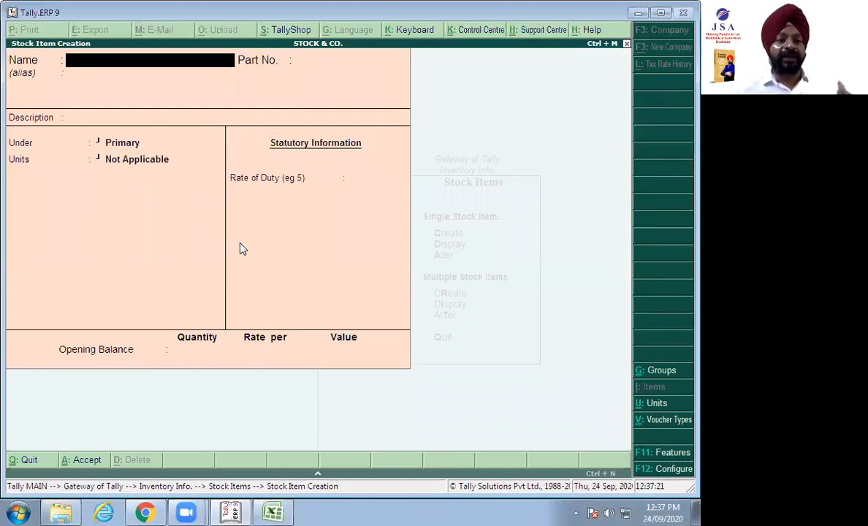
# Name the new stock item XYZ and leave its part number, alias and description blank.
pyautogui.write('XY')
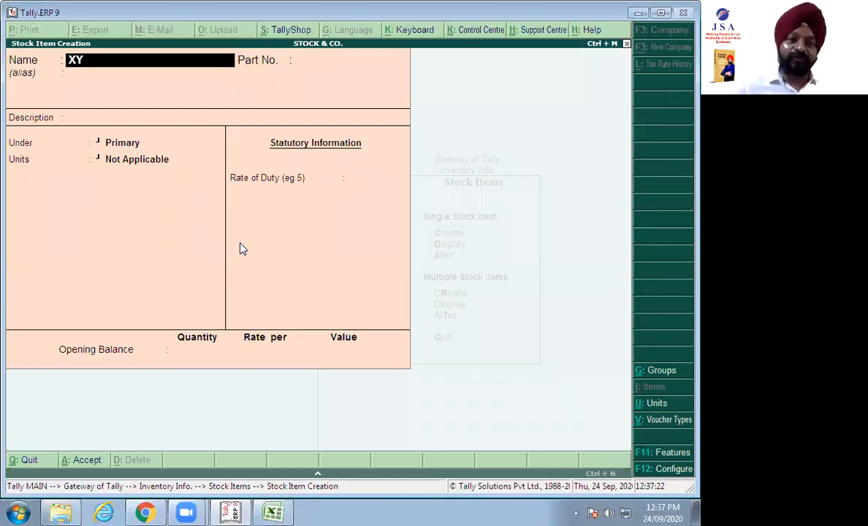
pyautogui.write('Z')
pyautogui.press('Return')
pyautogui.press('Return')
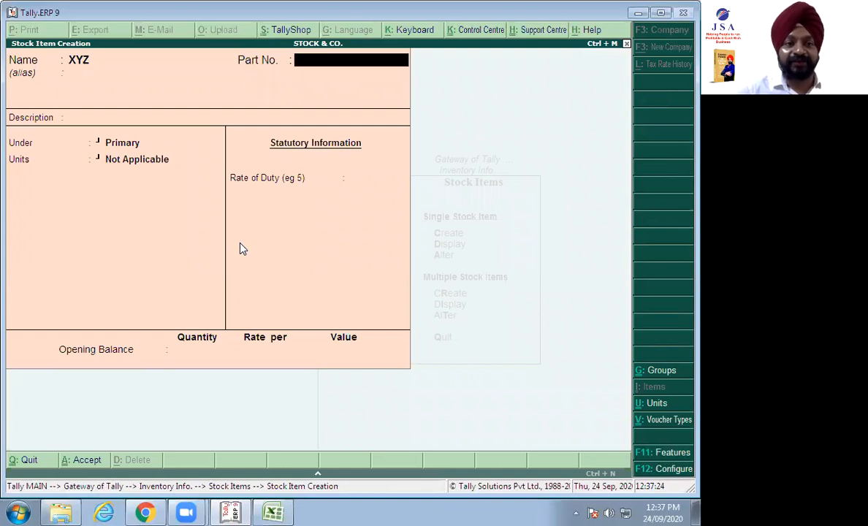
pyautogui.press('Return')
pyautogui.press('Return')
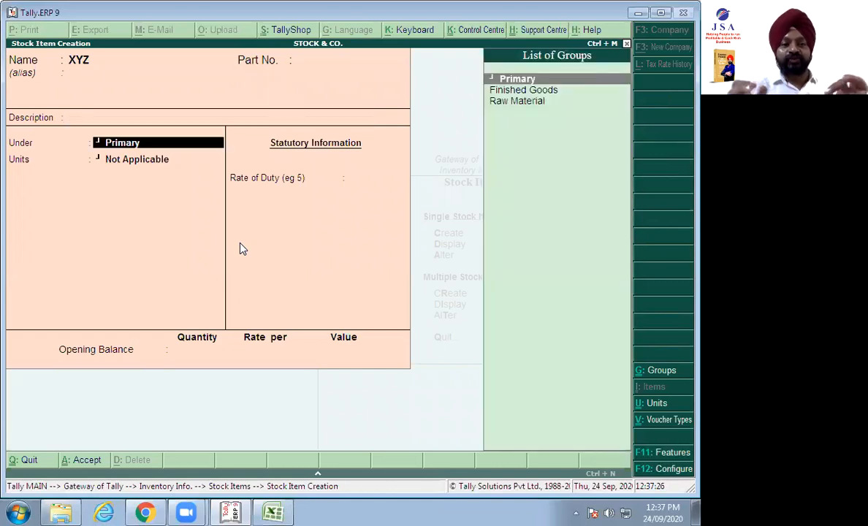
# Place the XYZ item under the Raw Material group and set its units to Mtr.
pyautogui.press('Down')
pyautogui.press('Up')
pyautogui.press('Down')
pyautogui.press('Down')
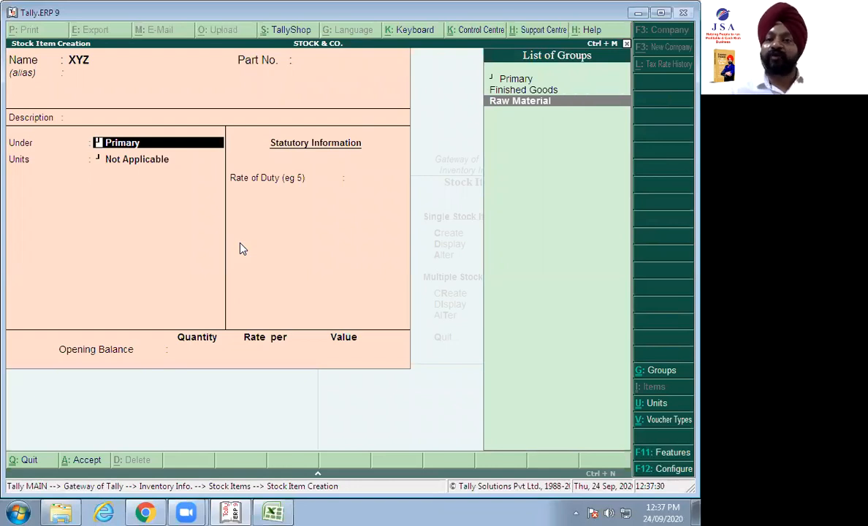
pyautogui.press('Return')
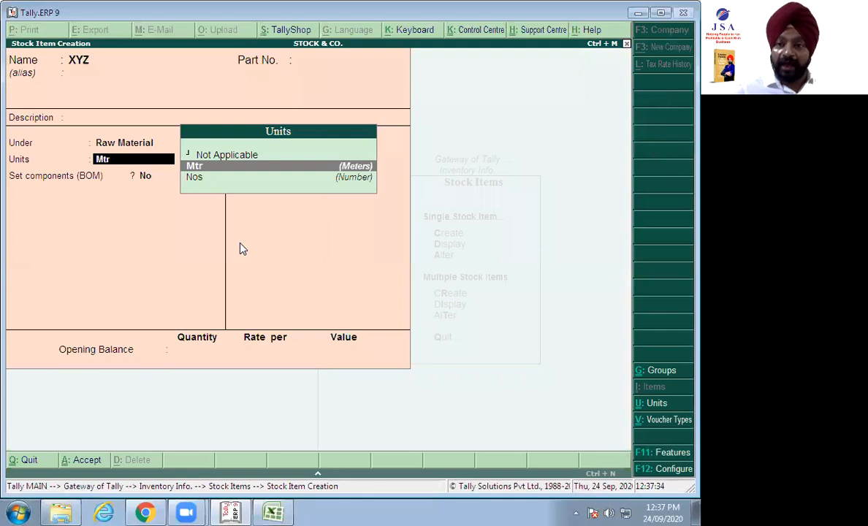
pyautogui.press('Down')
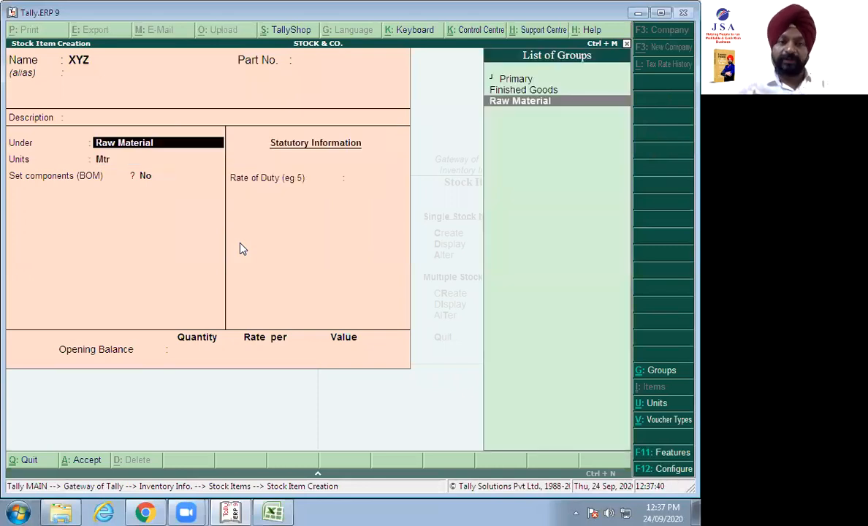
pyautogui.press('Return')
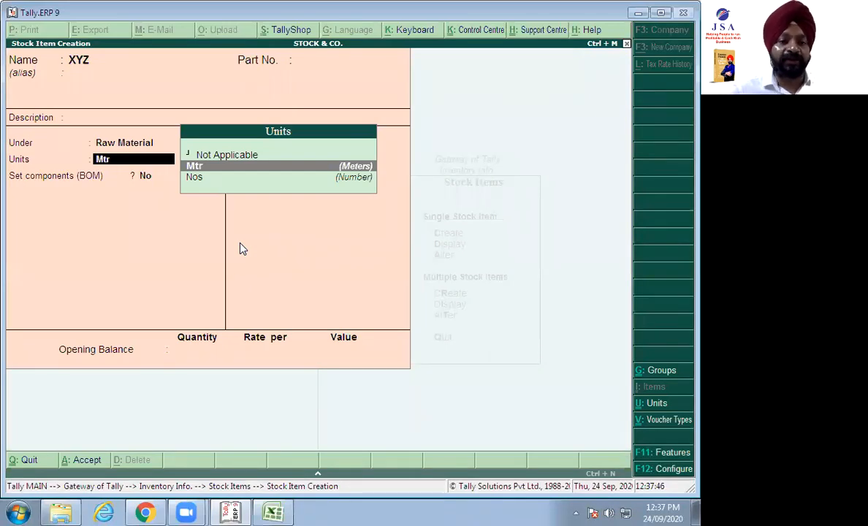
pyautogui.press('Return')
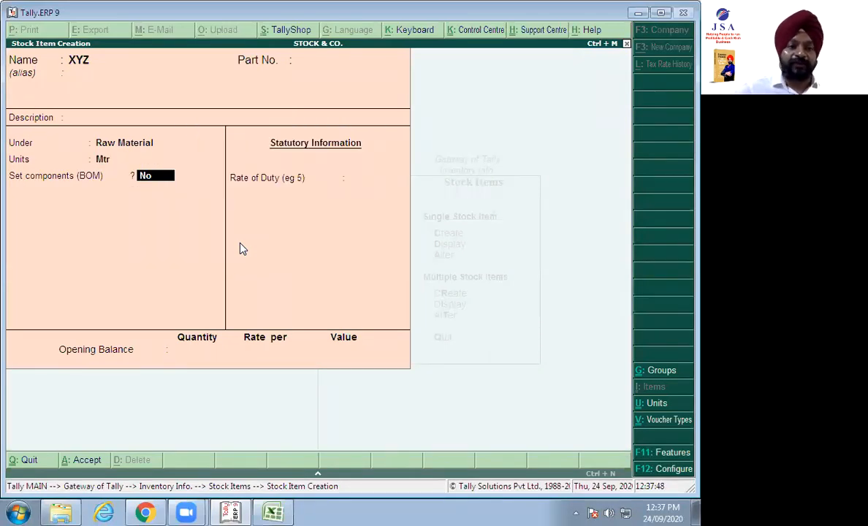
# Keep Set components (BOM) at No, enter no duty rate or opening balance, and save the XYZ item.
pyautogui.press('Return')
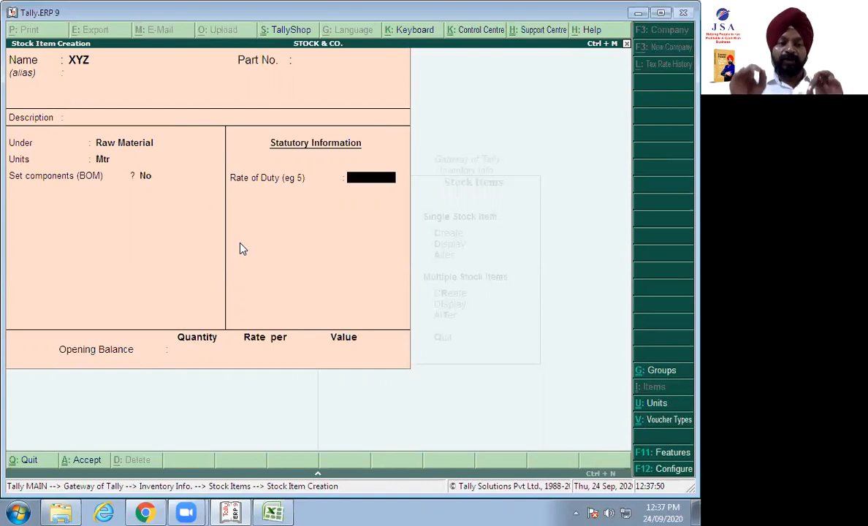
pyautogui.press('Return')
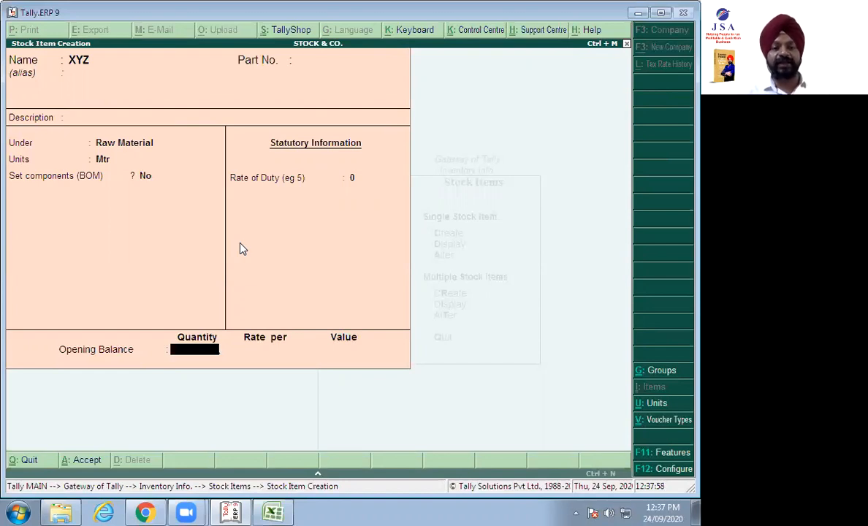
pyautogui.press('Return')
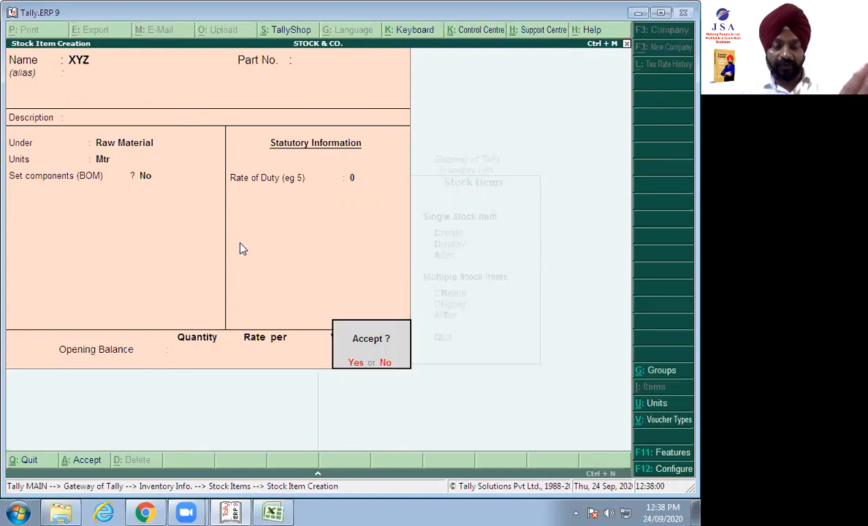
pyautogui.press('Return')
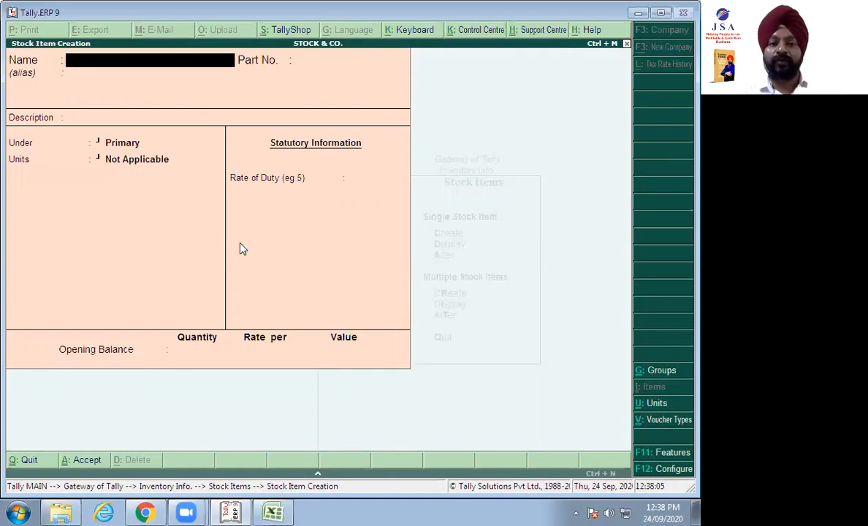
# Leave stock item creation and bring up the list of single stock items for alteration.
pyautogui.press('Escape')
pyautogui.press('Return')
pyautogui.press('Down')
pyautogui.press('Down')
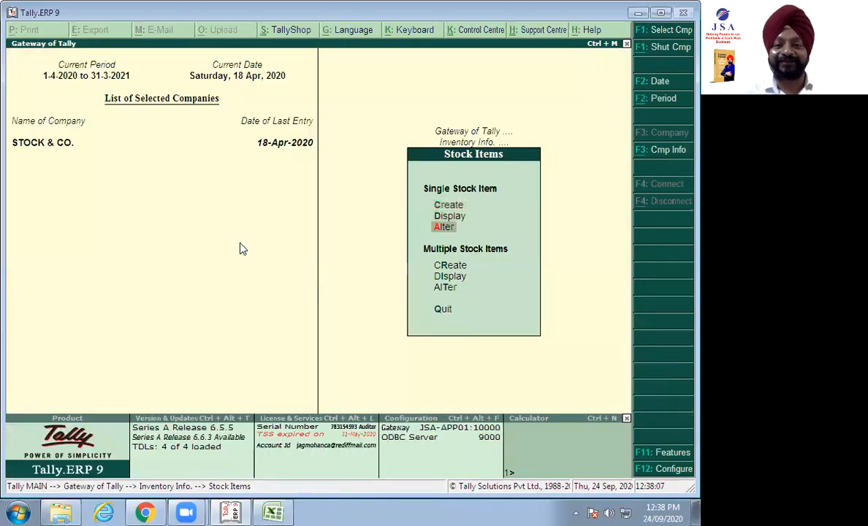
pyautogui.press('Return')
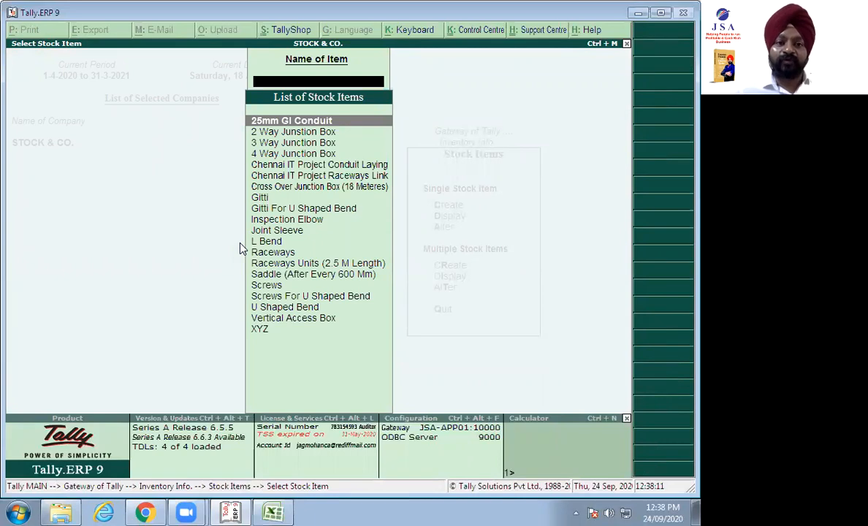
# Go down the stock item list and open the Gitti item for alteration.
pyautogui.press('Down')
pyautogui.press('Down')
pyautogui.press('Down')
pyautogui.press('Down')
pyautogui.press('Down')
pyautogui.press('Down')
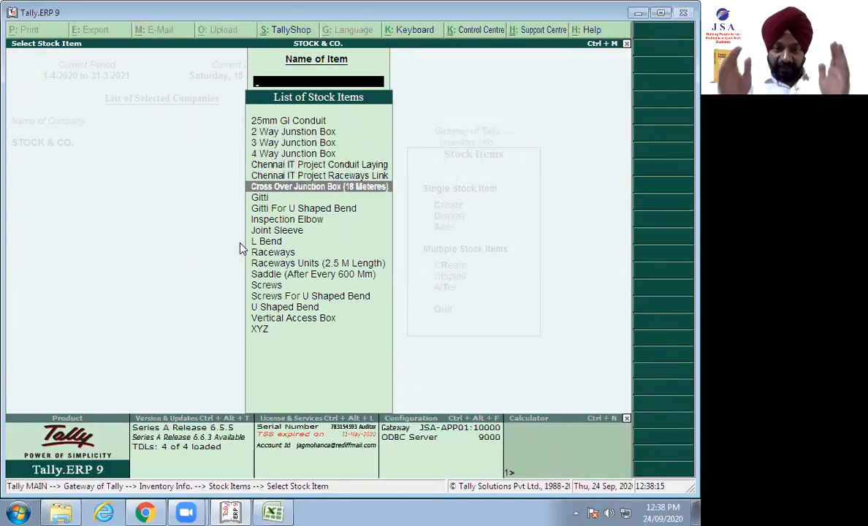
pyautogui.press('Down')
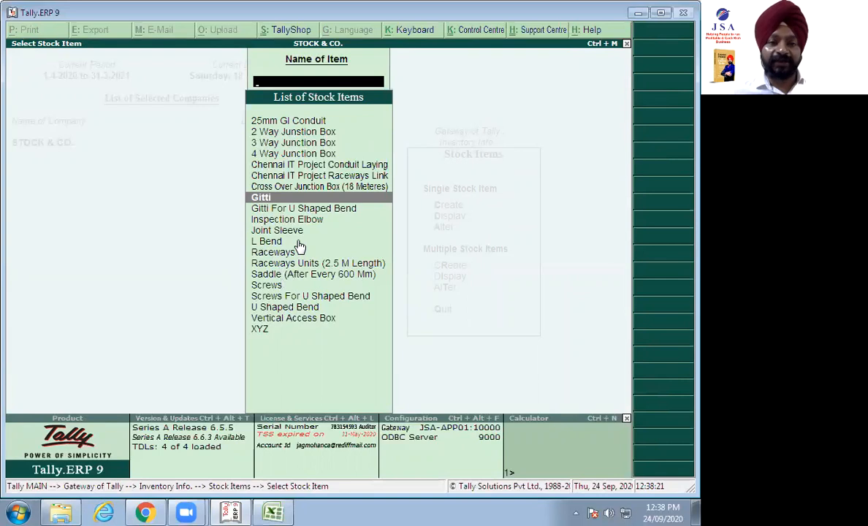
pyautogui.press('Return')
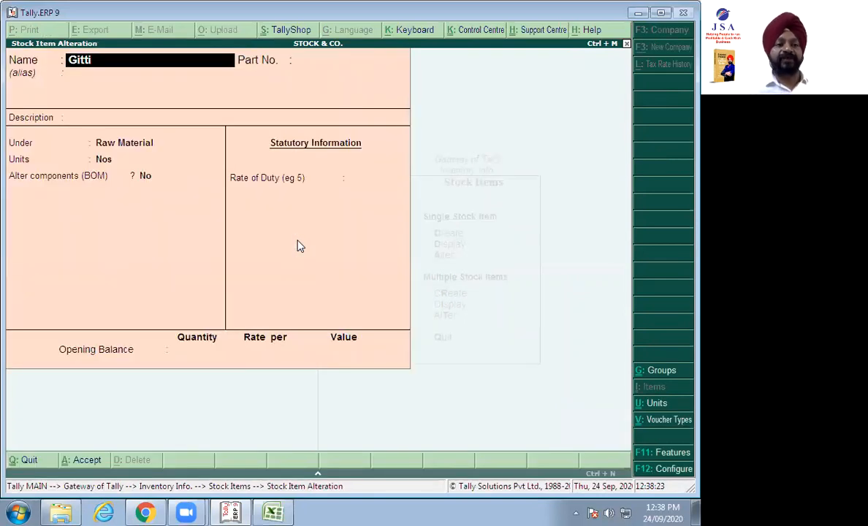
# Go through Gitti's group, units and BOM settings, accept the item as it is, and return to Inventory Info.
pyautogui.press('Return')
pyautogui.press('Return')
pyautogui.press('Return')
pyautogui.press('Return')
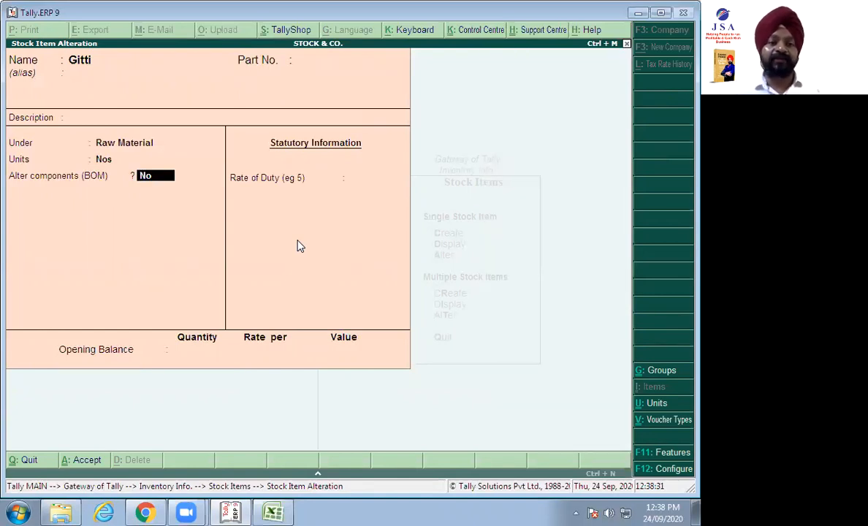
pyautogui.hotkey('ctrl', 'a')
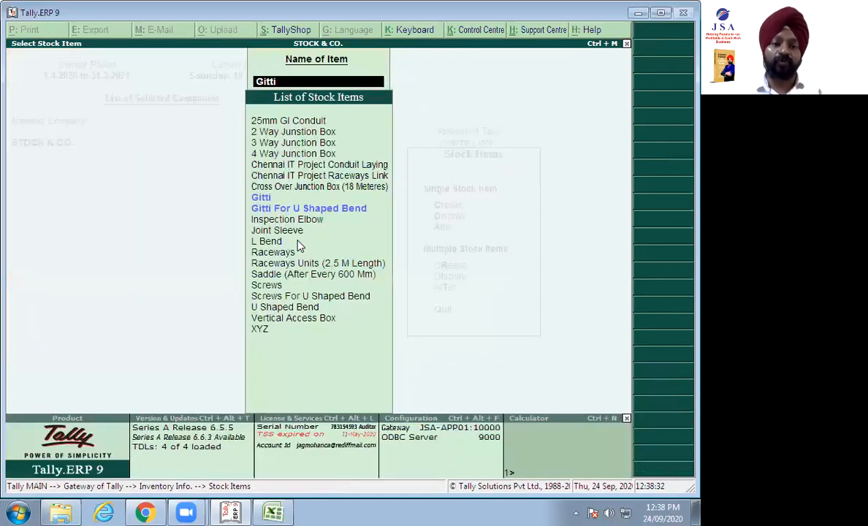
pyautogui.press('Escape')
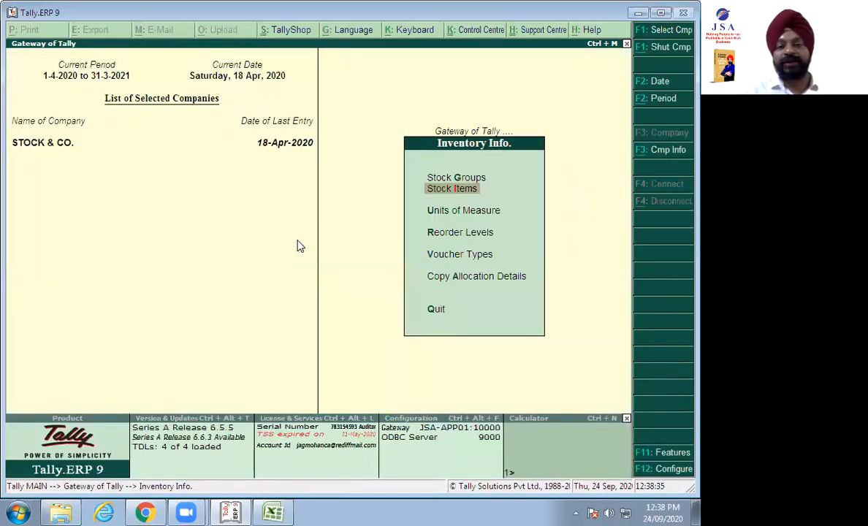
# Look at the single stock group creation form and leave it without creating a group.
pyautogui.press('Up')
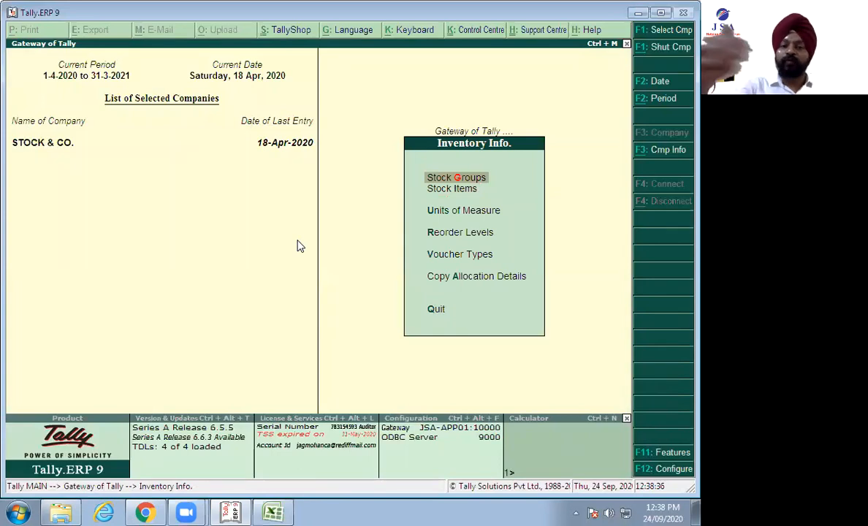
pyautogui.press('Return')
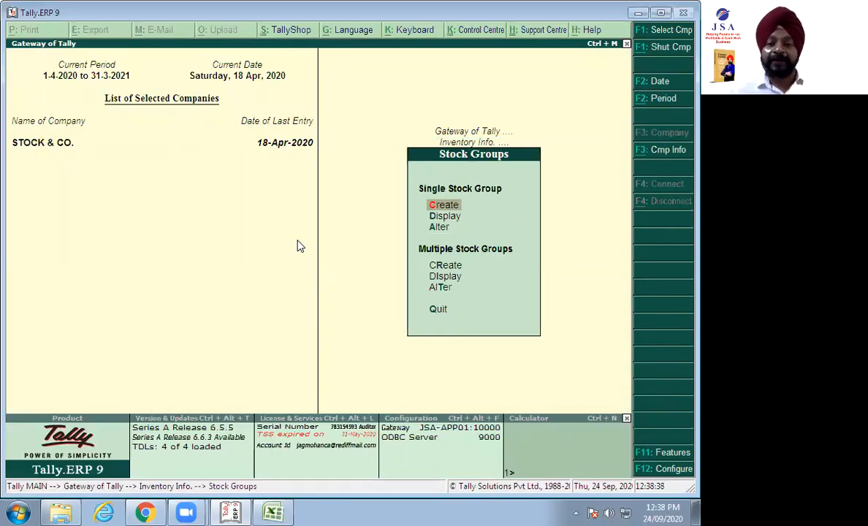
pyautogui.press('Return')
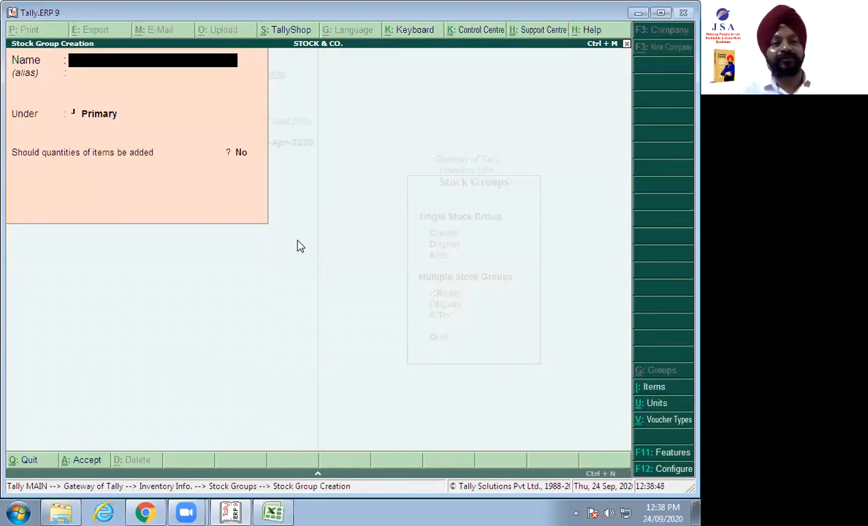
pyautogui.press('Escape')
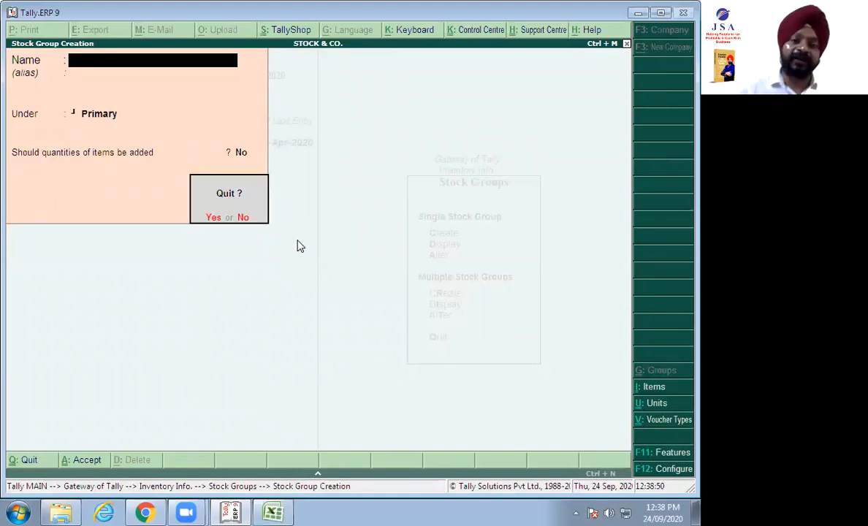
pyautogui.press('y')
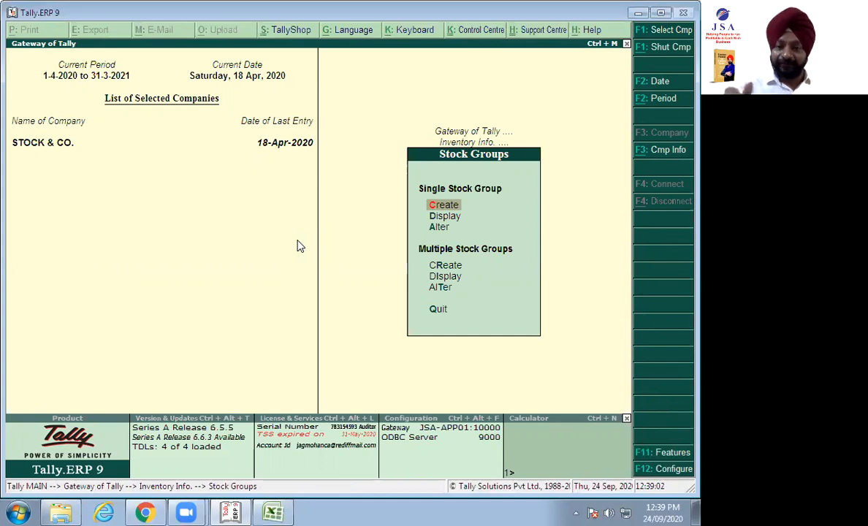
pyautogui.press('Return')
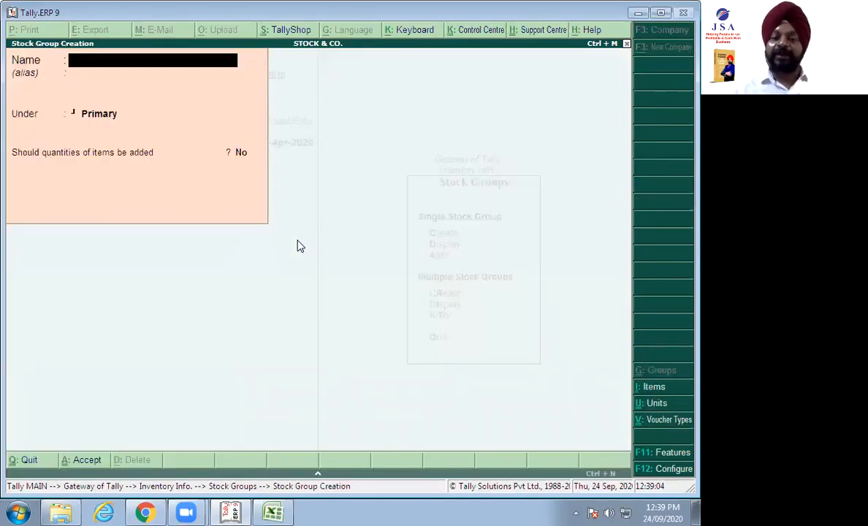
pyautogui.press('Escape')
pyautogui.press('Escape')
# Open a blank single stock item creation form from the inventory masters.
pyautogui.press('Down')
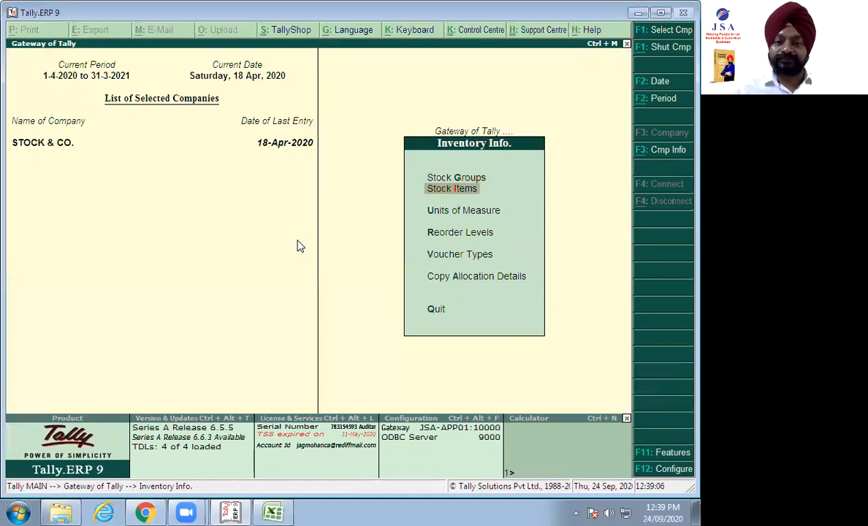
pyautogui.press('Return')
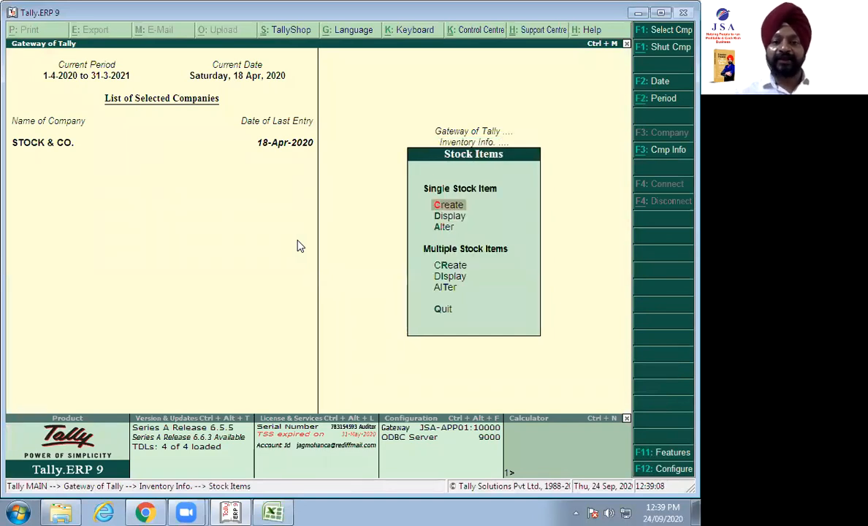
pyautogui.press('Return')
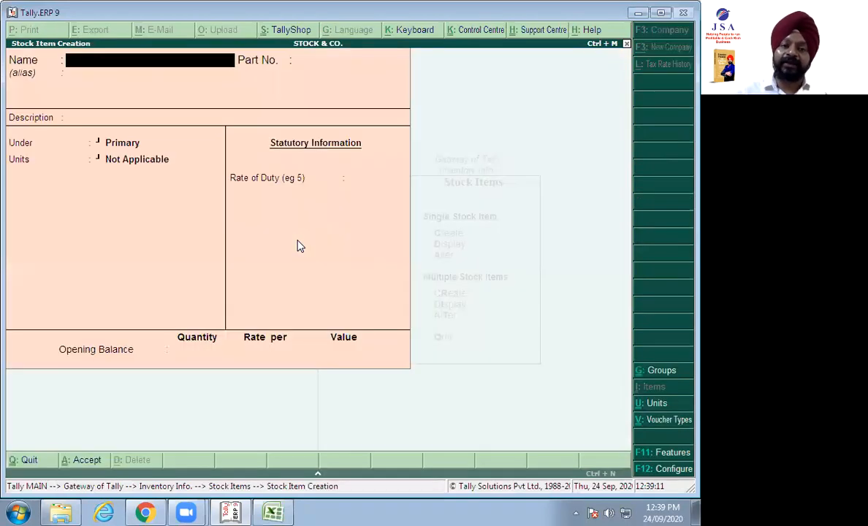
# Create the stock item PQR under Finished Goods with units Nos and no components, and return to the Gateway of Tally.
pyautogui.write('PQR')
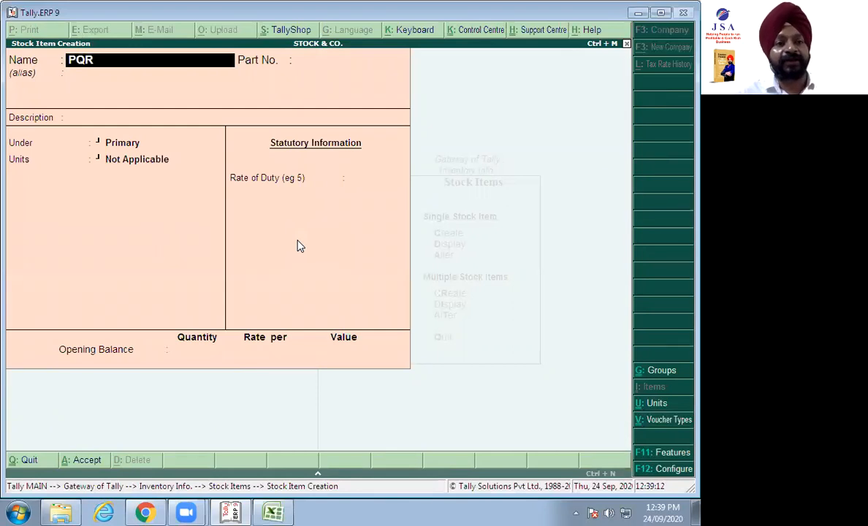
pyautogui.press('Return')
pyautogui.press('Return')
pyautogui.press('Return')
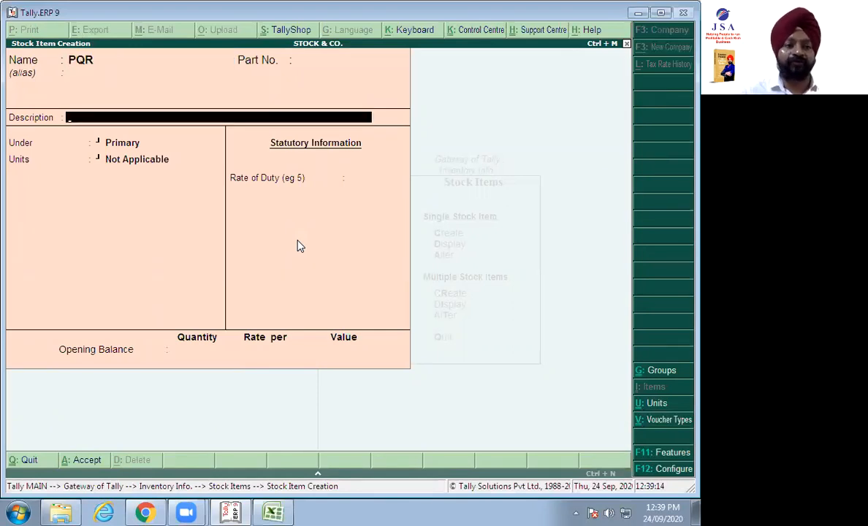
pyautogui.press('Return')
pyautogui.press('Down')
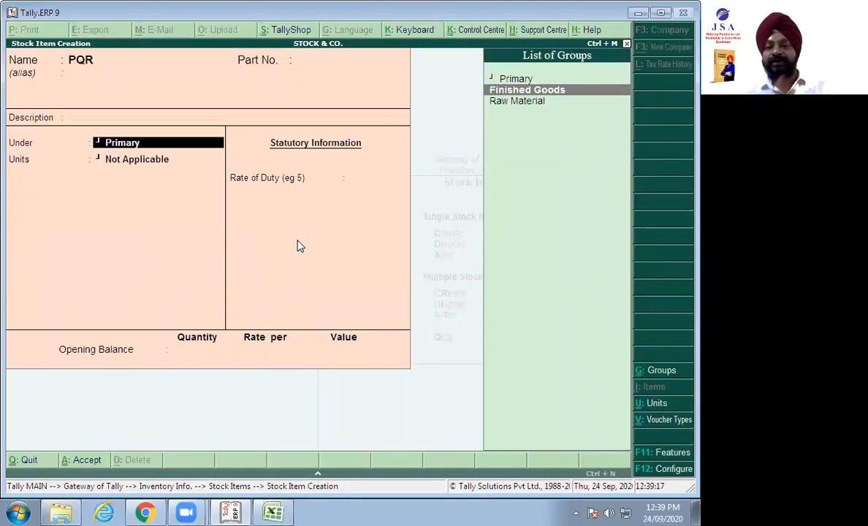
pyautogui.press('Return')
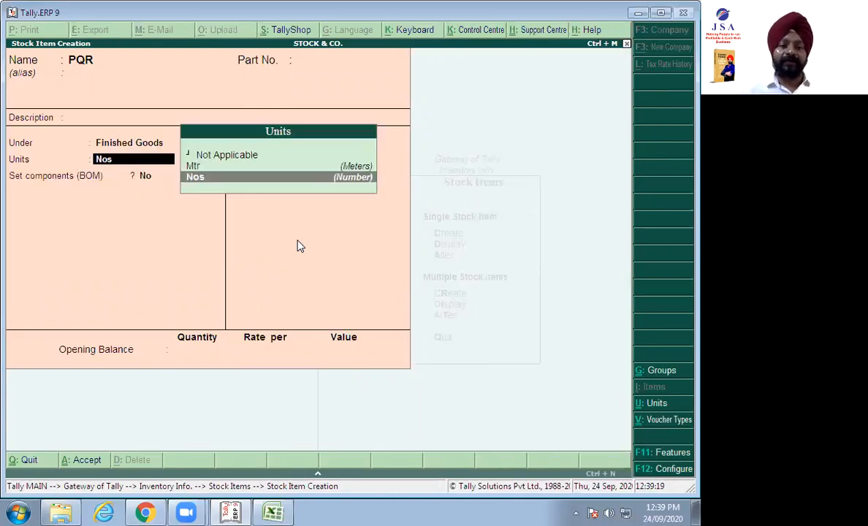
pyautogui.press('Return')
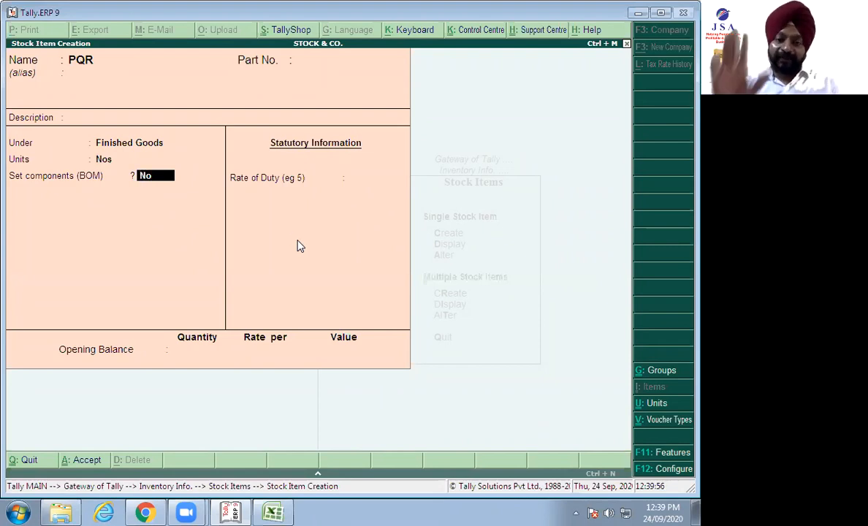
pyautogui.hotkey('ctrl', 'a')
pyautogui.press('Escape')
pyautogui.press('Return')
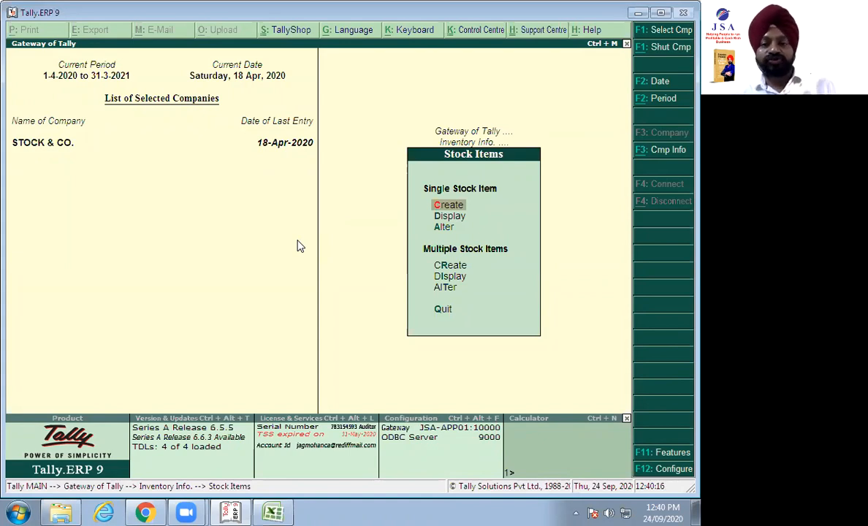
pyautogui.press('Escape')
pyautogui.press('Escape')
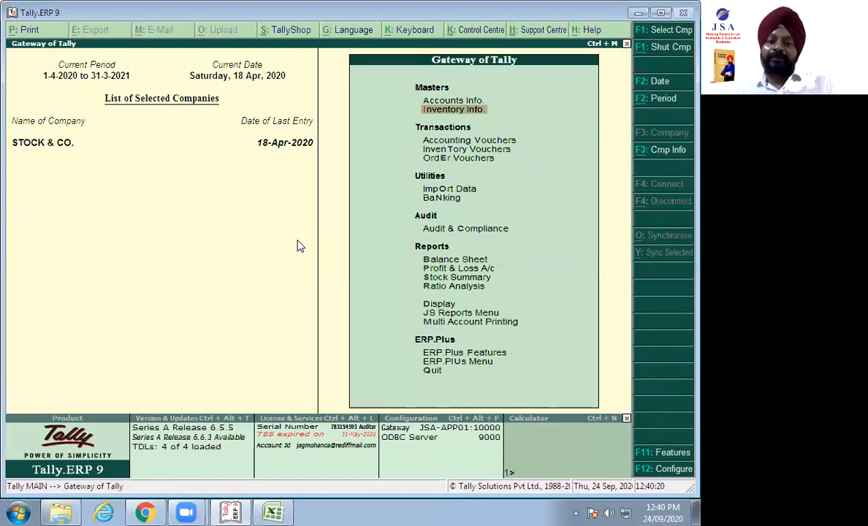
# Open the PQR stock item for alteration from the inventory masters.
pyautogui.press('Return')
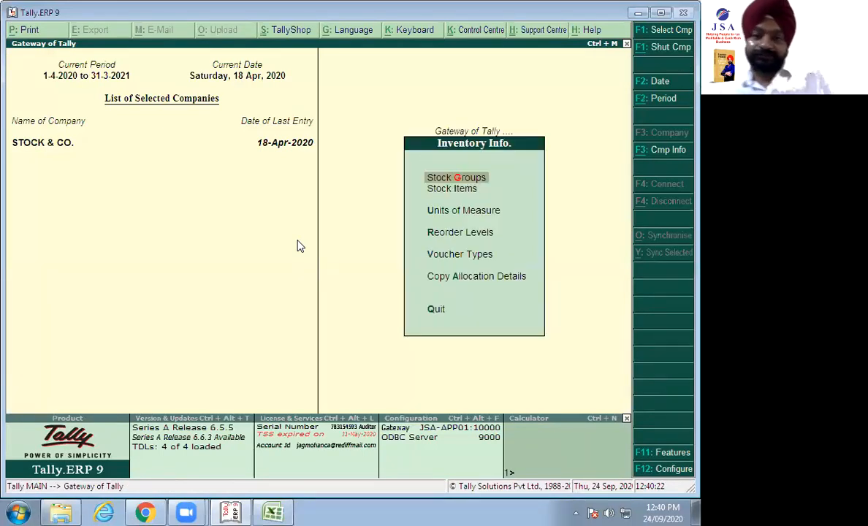
pyautogui.press('Down')
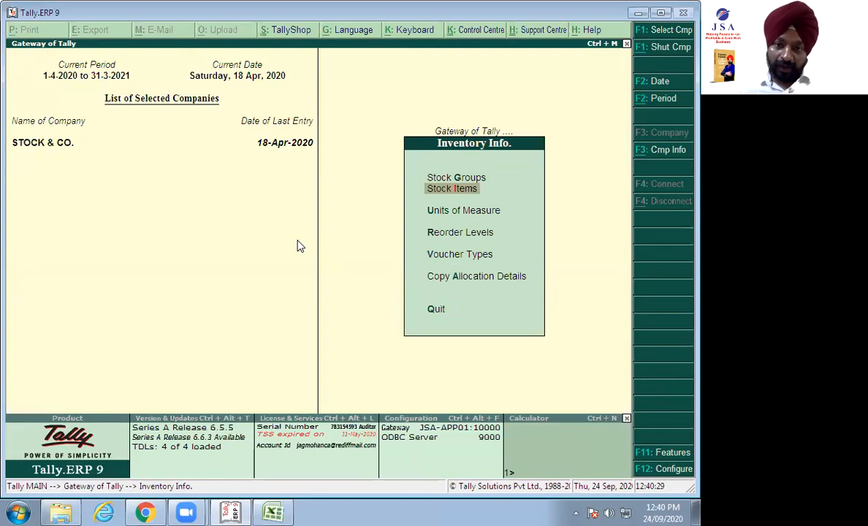
pyautogui.press('Return')
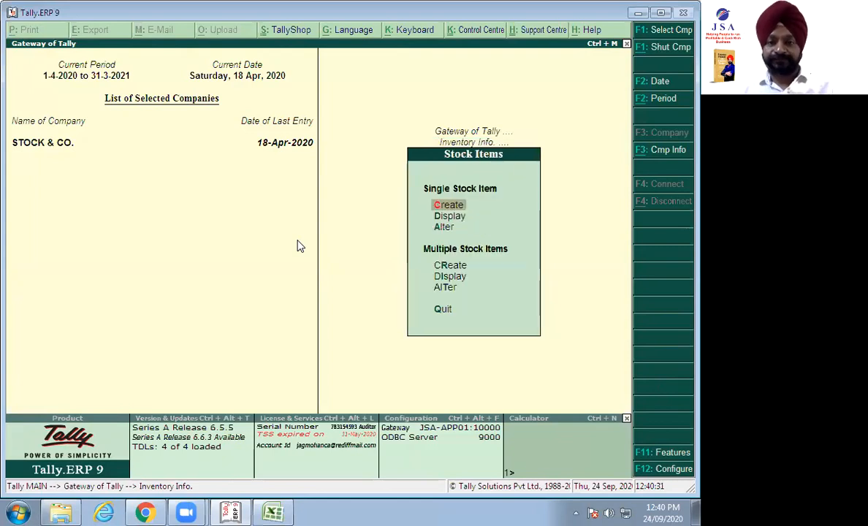
pyautogui.press('Down')
pyautogui.press('Down')
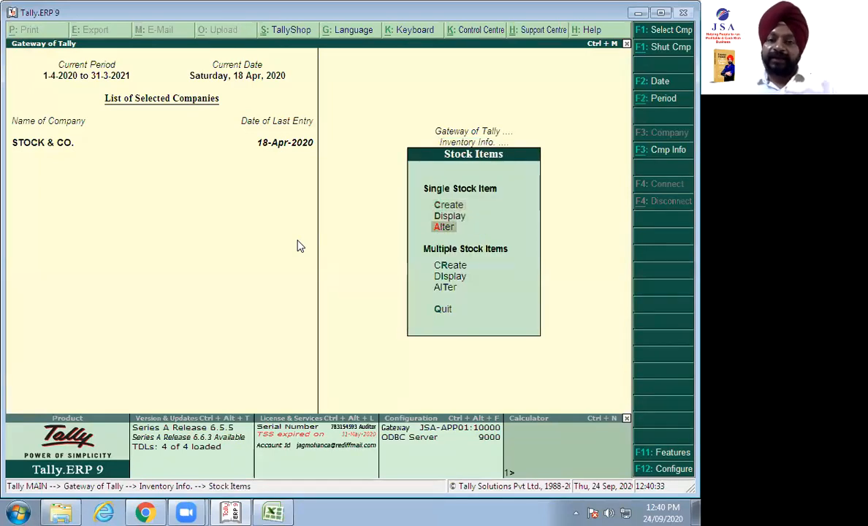
pyautogui.press('Return')
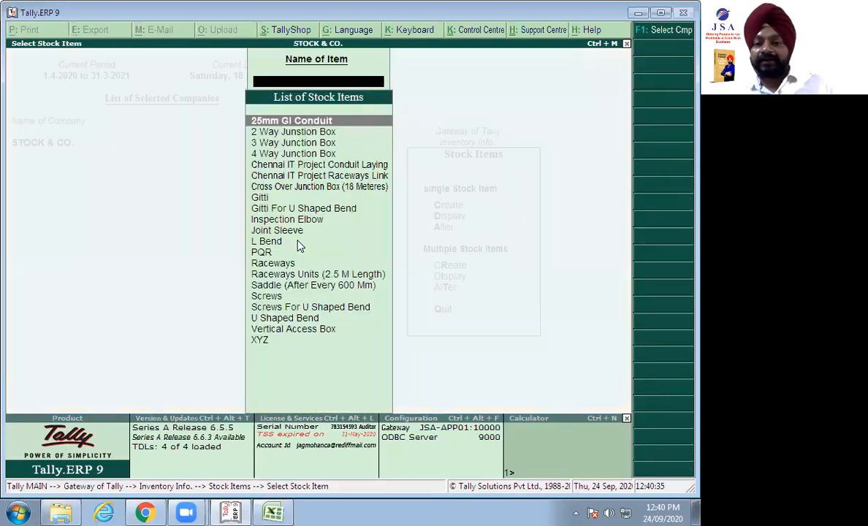
pyautogui.press('Down')
pyautogui.press('Down')
pyautogui.press('Down')
pyautogui.press('Down')
pyautogui.press('Down')
pyautogui.press('Down')
pyautogui.press('Down')
pyautogui.press('Down')
pyautogui.press('Down')
pyautogui.press('Down')
pyautogui.press('Down')
pyautogui.press('Down')
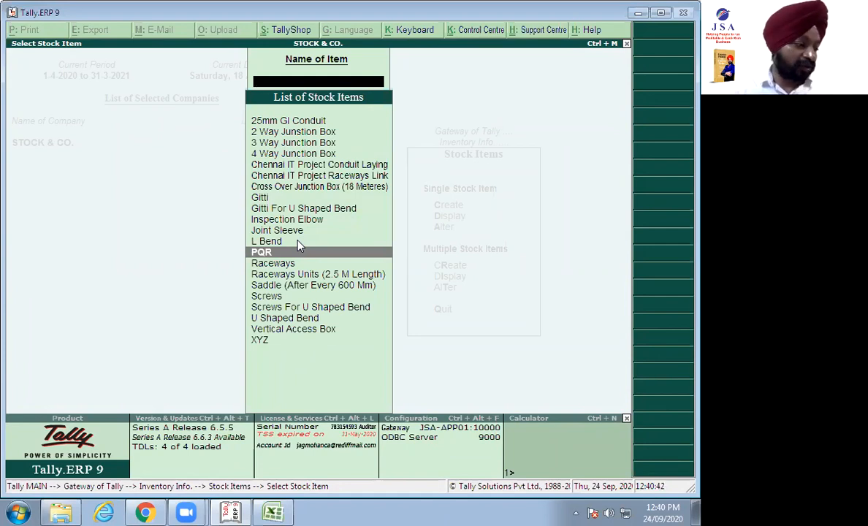
pyautogui.press('Return')
# Enable components for PQR and start a BOM named Process-1 with a unit of manufacture of 1 Nos.
pyautogui.press('Return')
pyautogui.press('Return')
pyautogui.press('Return')
pyautogui.press('Return')
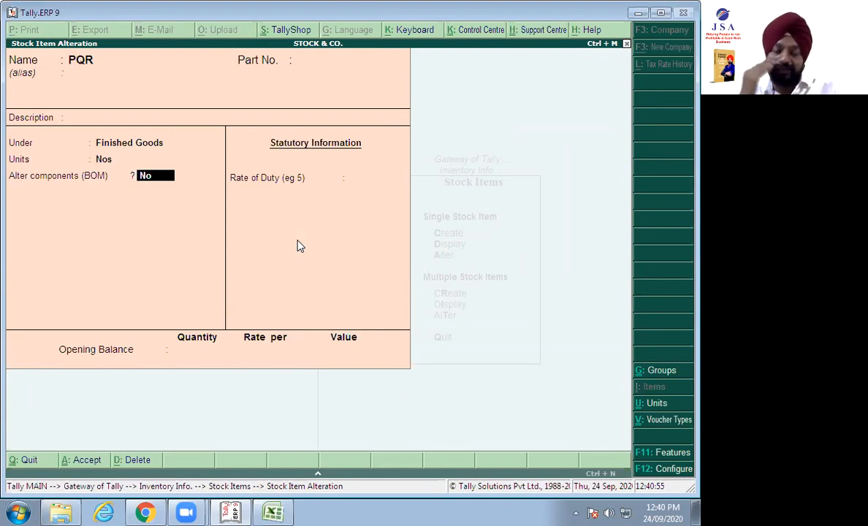
pyautogui.press('y')
pyautogui.press('Return')
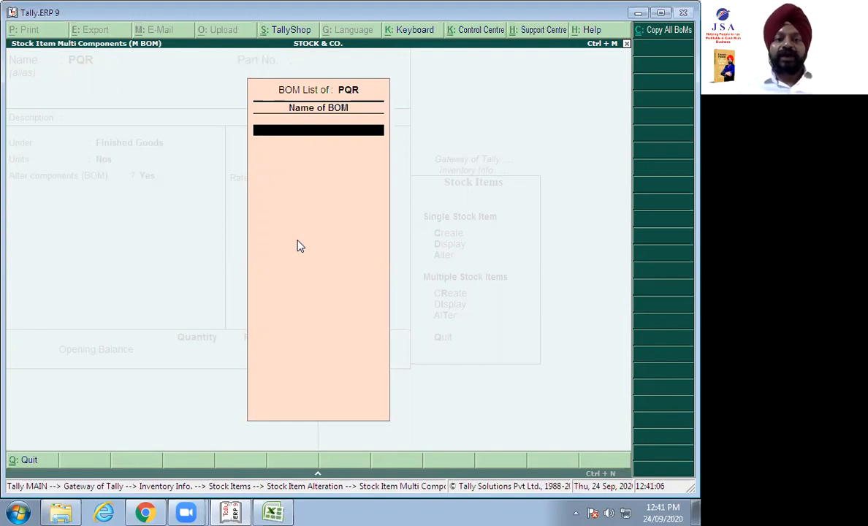
pyautogui.write('Proces')
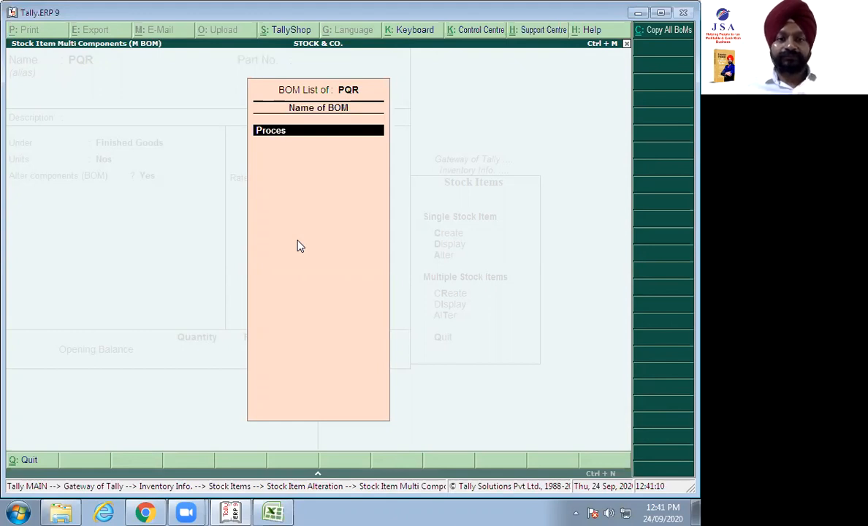
pyautogui.write('s-1')
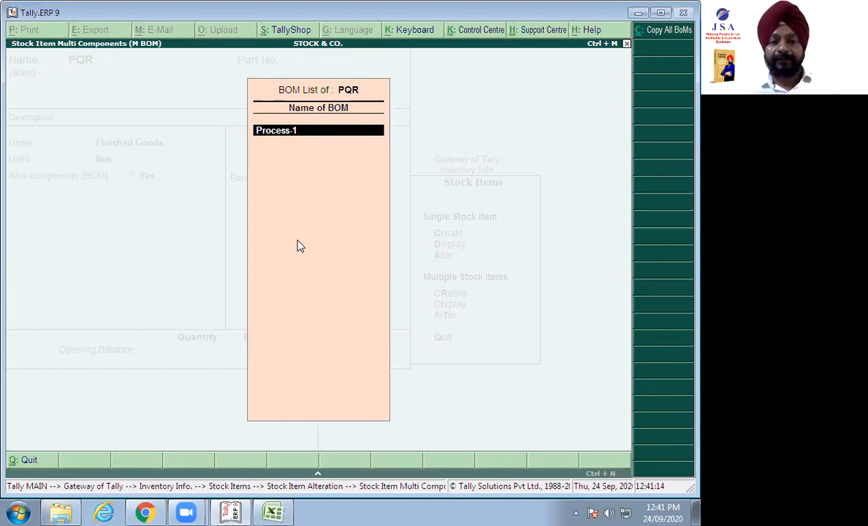
pyautogui.press('Return')
pyautogui.write('1')
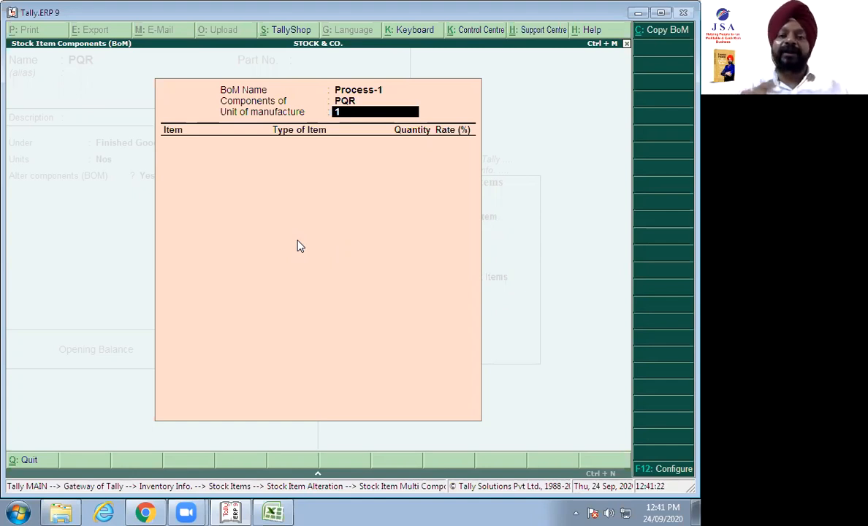
pyautogui.press('Return')
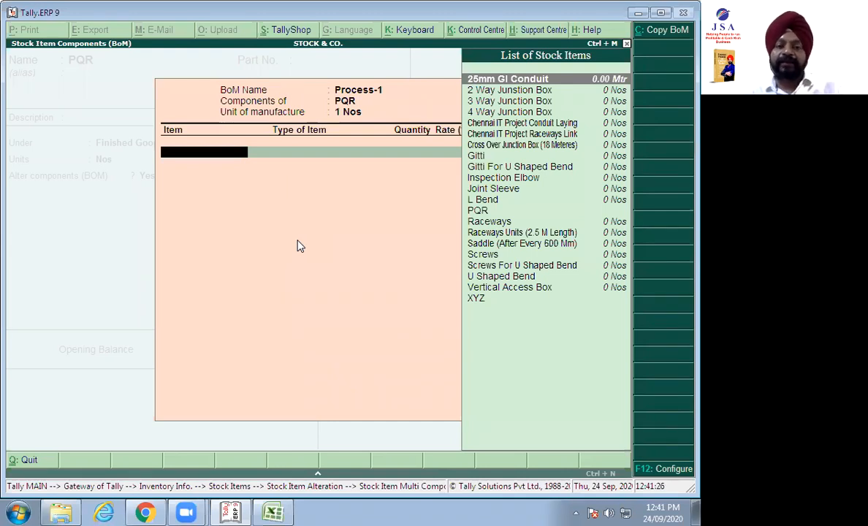
# Add XYZ to the Process-1 BOM as a Component with a quantity of 4 Mtr.
pyautogui.press('Down')
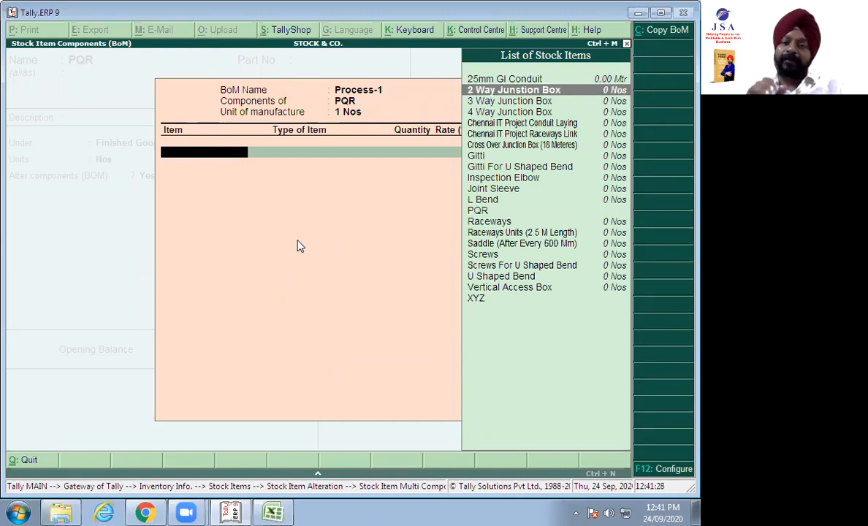
pyautogui.press('Down')
pyautogui.press('Down')
pyautogui.press('Down')
pyautogui.press('Down')
pyautogui.press('Down')
pyautogui.press('Down')
pyautogui.press('Down')
pyautogui.press('Down')
pyautogui.press('Down')
pyautogui.press('Down')
pyautogui.press('Down')
pyautogui.press('Down')
pyautogui.press('Down')
pyautogui.press('Down')
pyautogui.press('Down')
pyautogui.press('Down')
pyautogui.press('Down')
pyautogui.press('Down')
pyautogui.press('Down')
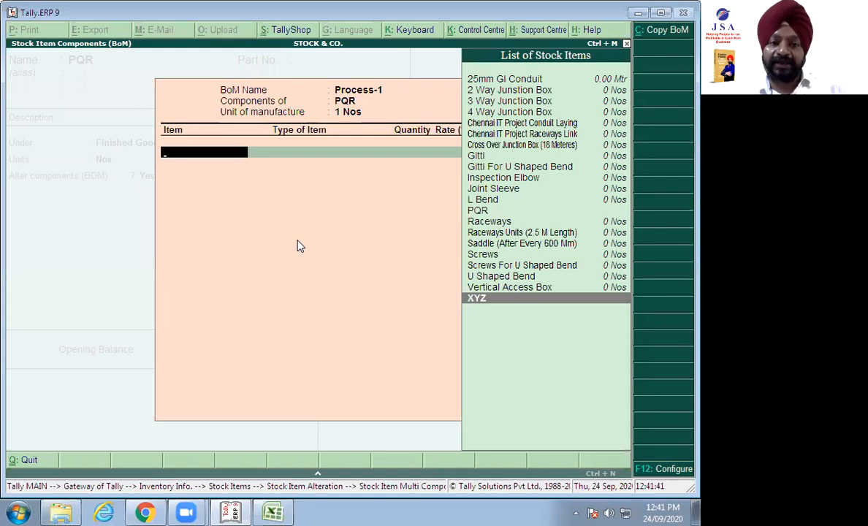
pyautogui.press('Return')
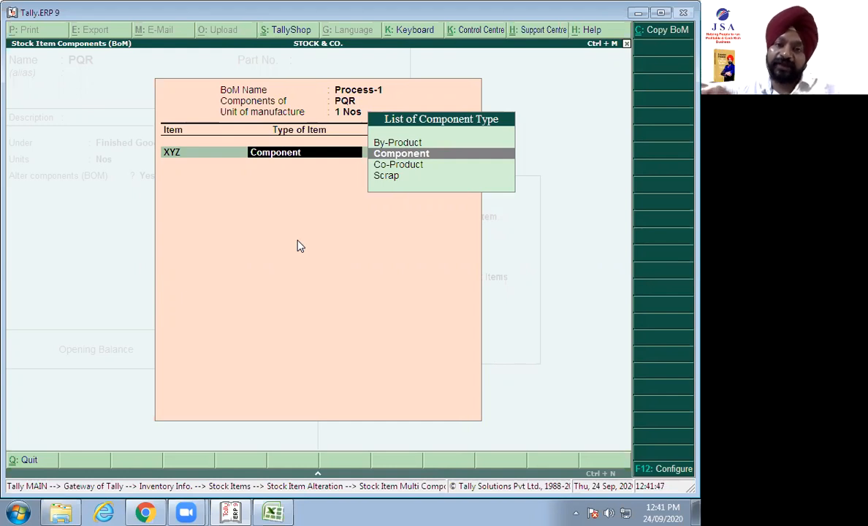
pyautogui.press('Return')
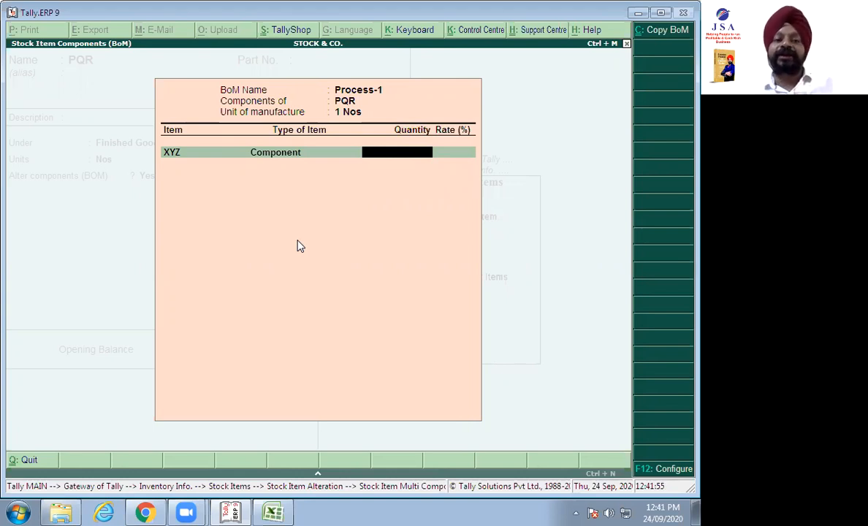
pyautogui.write('4')
pyautogui.press('Return')
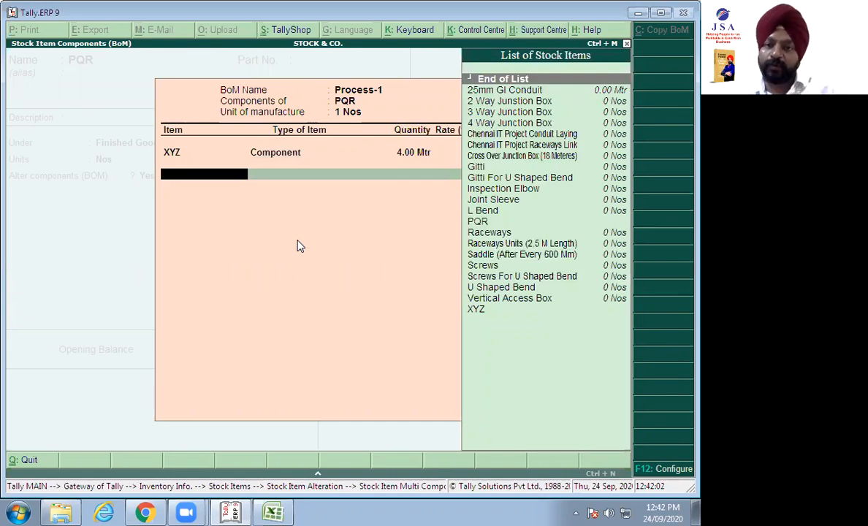
# Add 25mm GI Conduit to the Process-1 BOM as a Component with a quantity of 1 Mtr.
pyautogui.press('Down')
pyautogui.press('Return')
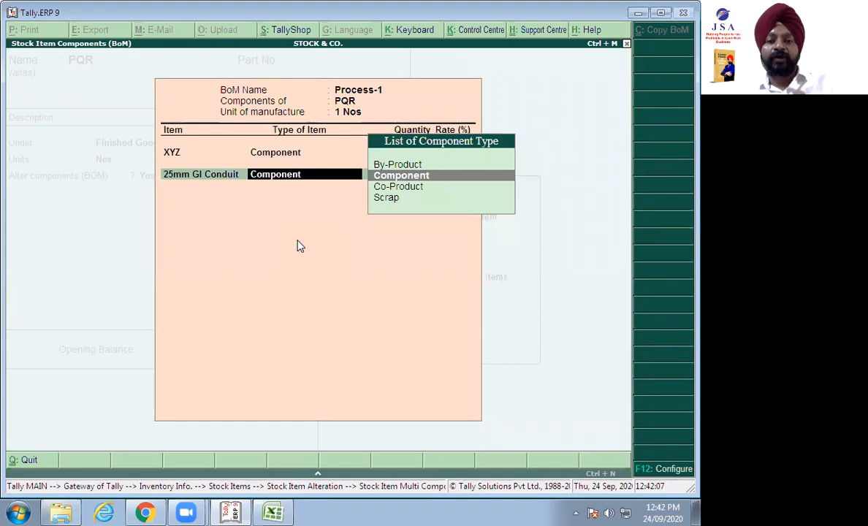
pyautogui.press('Return')
pyautogui.write('1.00 Mtr')
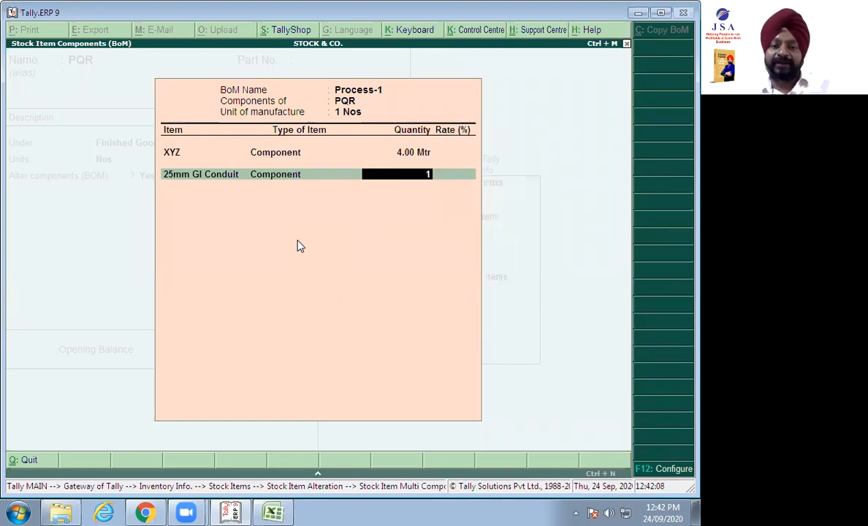
pyautogui.press('Return')
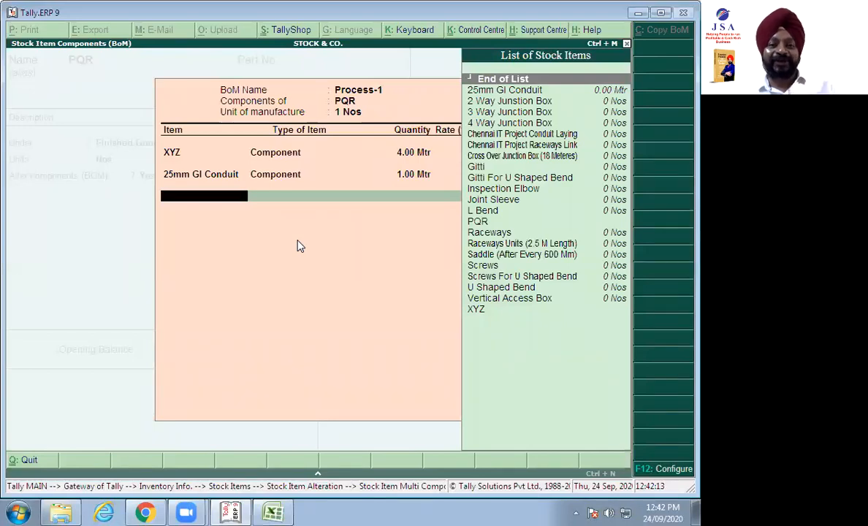
# End the component list, leave the rate of duty and opening balance unfilled, and save the altered PQR item.
pyautogui.press('Return')
pyautogui.press('Return')
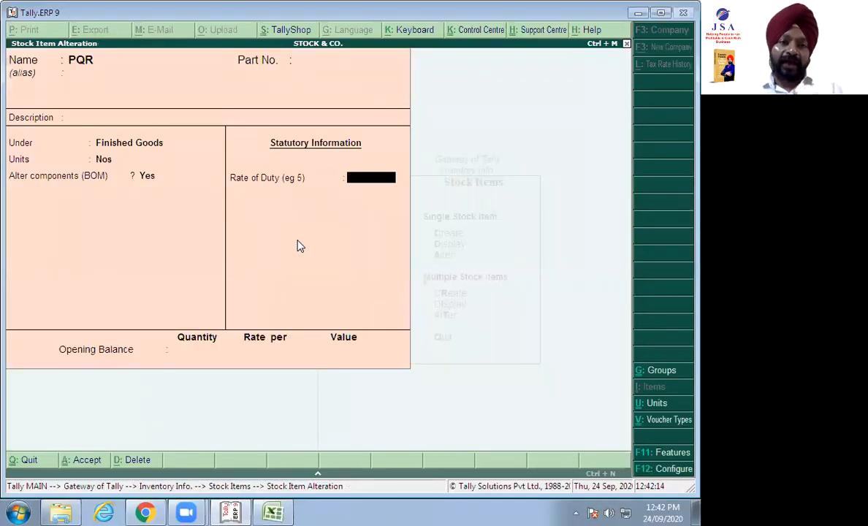
pyautogui.press('Return')
pyautogui.press('Return')
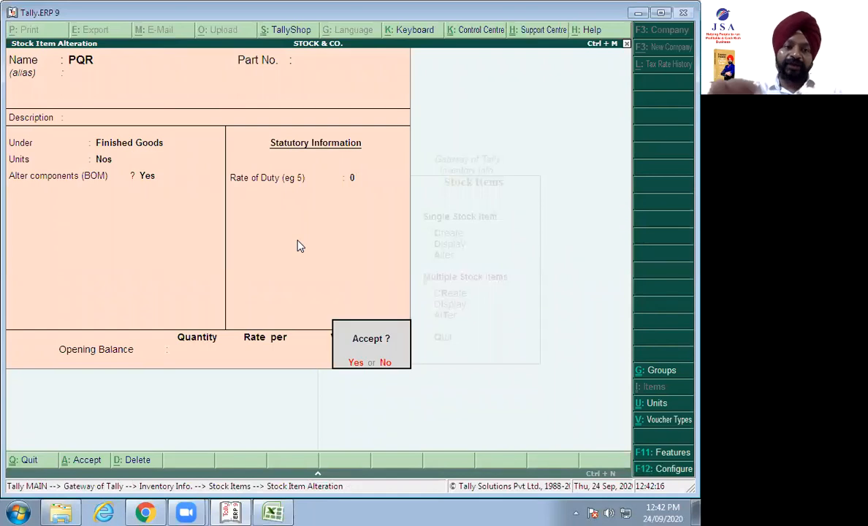
pyautogui.press('Return')
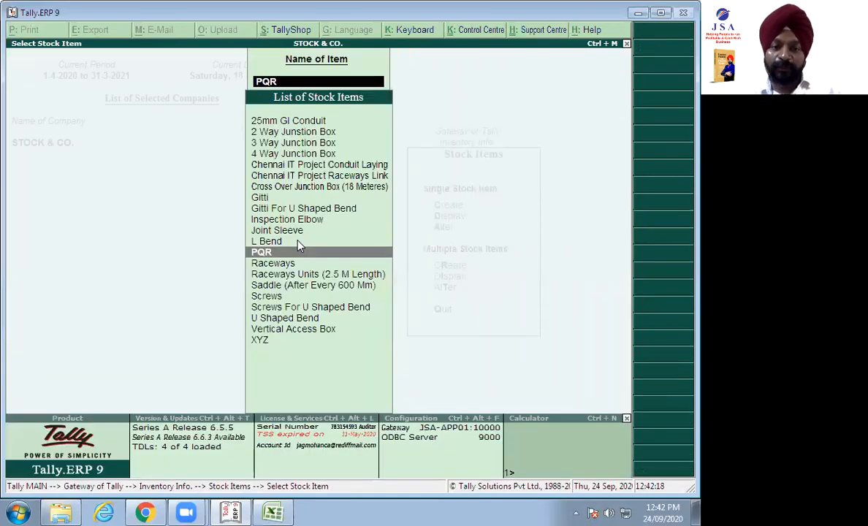
# Open the Chennai IT Project Conduit Laying stock item for alteration.
pyautogui.press('Up')
pyautogui.press('Up')
pyautogui.press('Up')
pyautogui.press('Up')
pyautogui.press('Up')
pyautogui.press('Up')
pyautogui.press('Up')
pyautogui.press('Up')
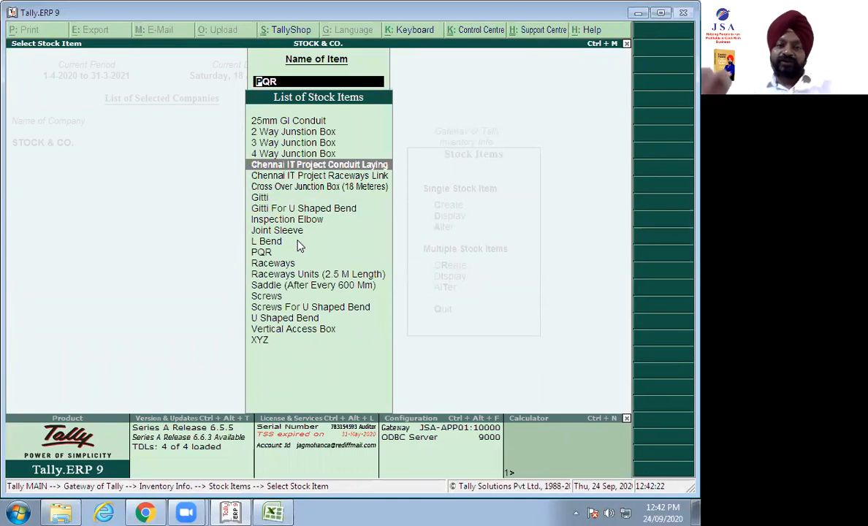
pyautogui.press('Return')
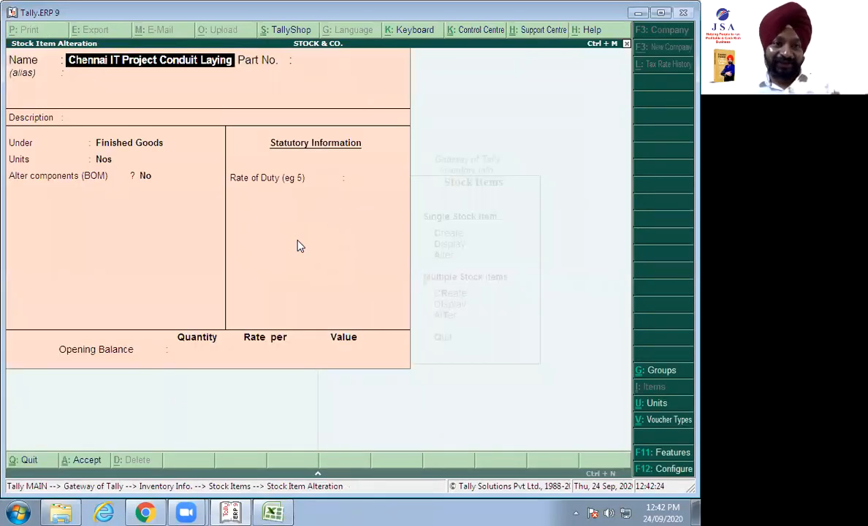
# Open the Process BOM of Chennai IT Project Conduit Laying and examine its component items and quantities.
pyautogui.press('Return')
pyautogui.press('Return')
pyautogui.press('Return')
pyautogui.press('Return')
pyautogui.press('Return')
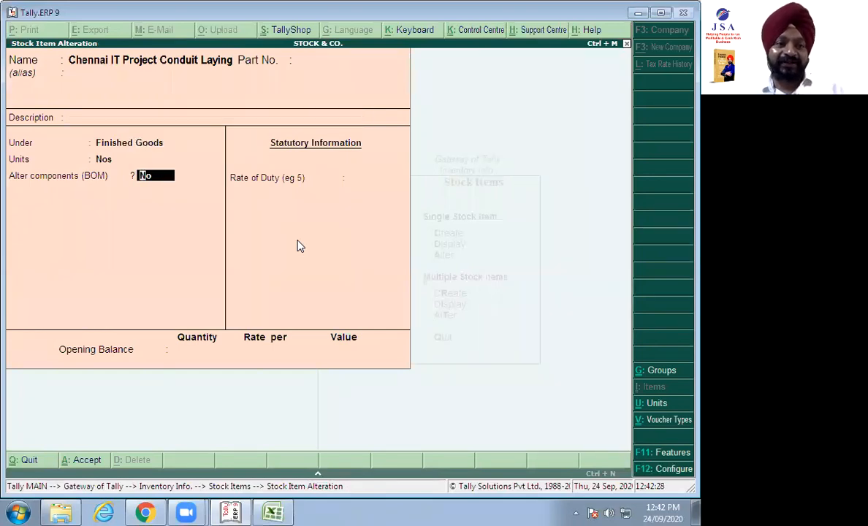
pyautogui.press('y')
pyautogui.press('Return')
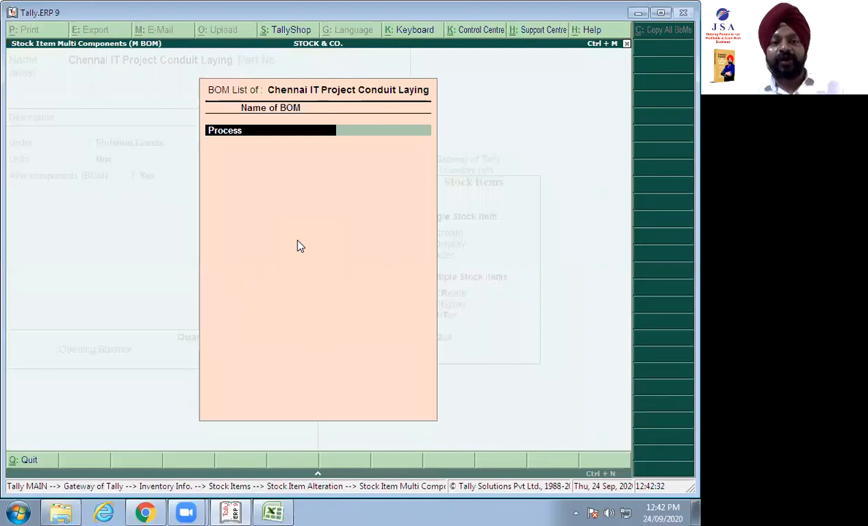
pyautogui.press('Return')
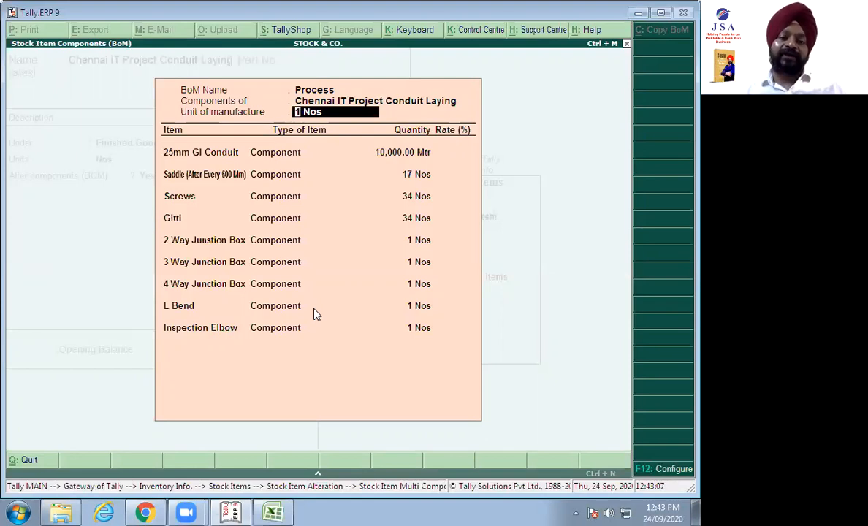
# Accept the Process BOM and save the Chennai IT Project Conduit Laying stock item.
pyautogui.hotkey('ctrl', 'a')
pyautogui.press('Return')
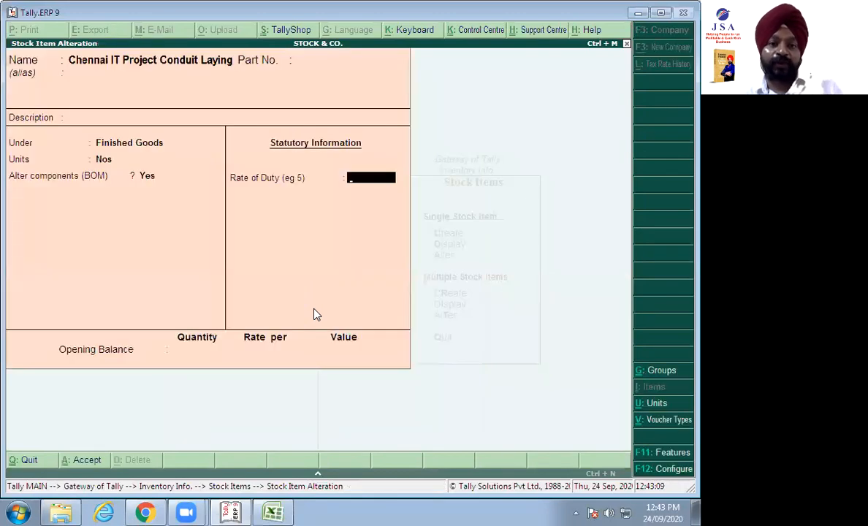
pyautogui.hotkey('ctrl', 'a')
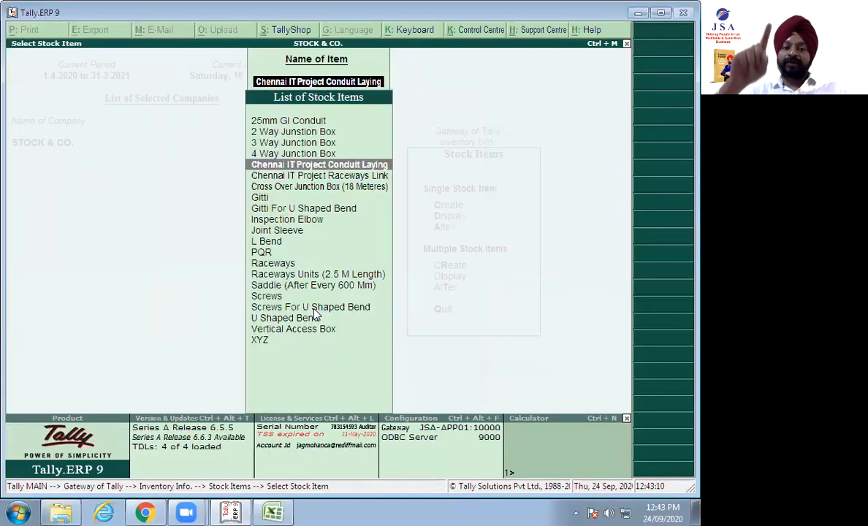
# Switch to Google Sheets to check the BOM (Master) sheet, and return to the Gateway of Tally.
pyautogui.click(145, 511)
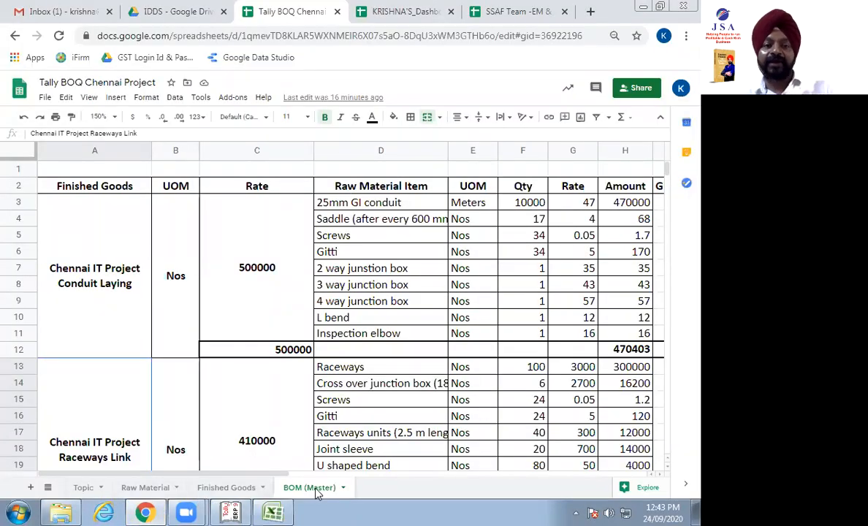
pyautogui.click(232, 511)
pyautogui.press('Escape')
pyautogui.press('Escape')
pyautogui.press('Escape')
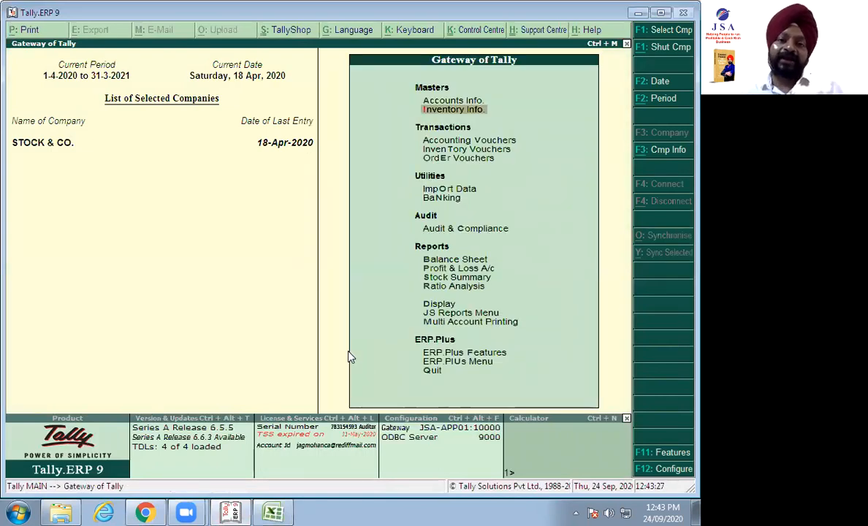
# Open the Supplier & Co ledger for alteration and review its group and mailing details.
pyautogui.press('Up')
pyautogui.press('Return')
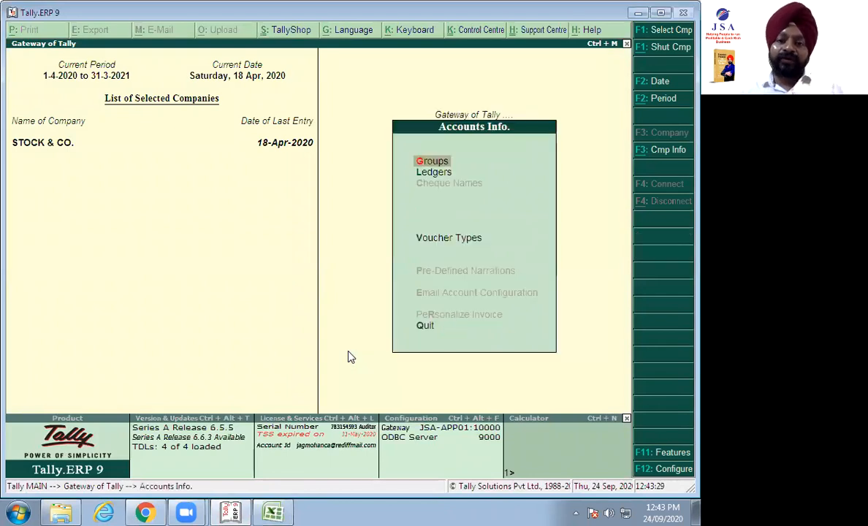
pyautogui.press('Down')
pyautogui.press('Return')
pyautogui.press('Down')
pyautogui.press('Down')
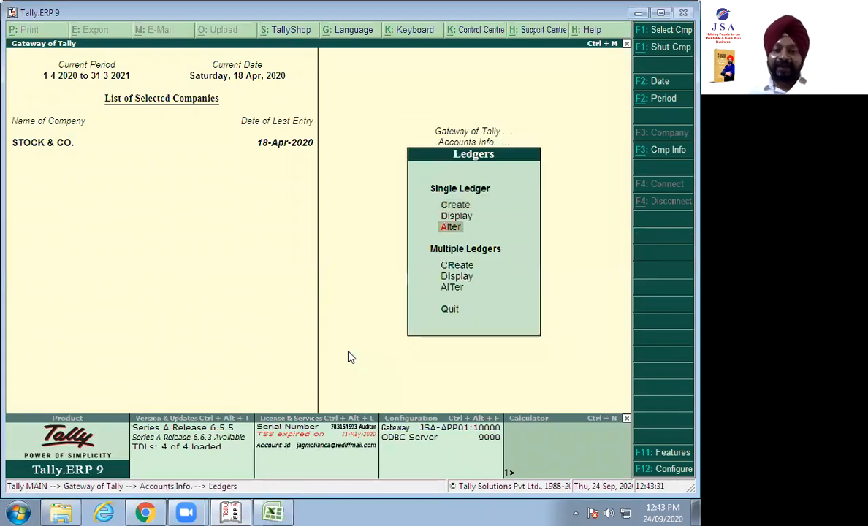
pyautogui.press('Return')
pyautogui.press('Down')
pyautogui.press('Down')
pyautogui.press('Down')
pyautogui.press('Down')
pyautogui.press('Down')
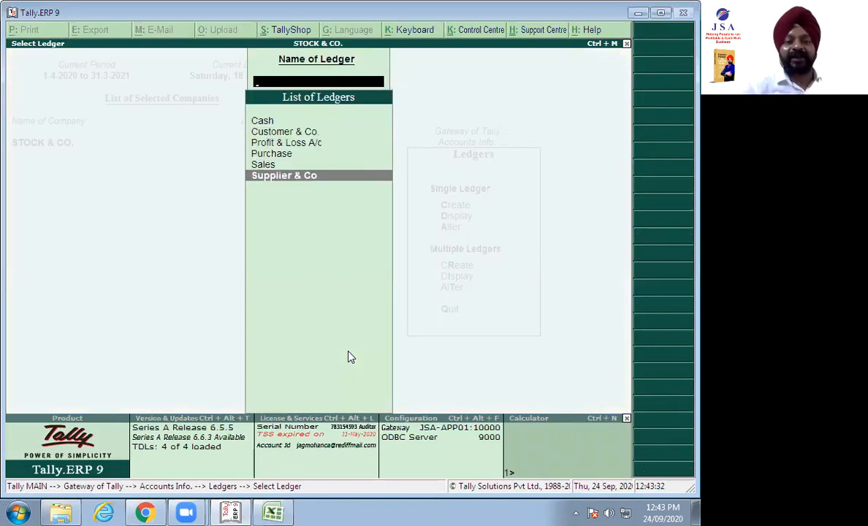
pyautogui.press('Return')
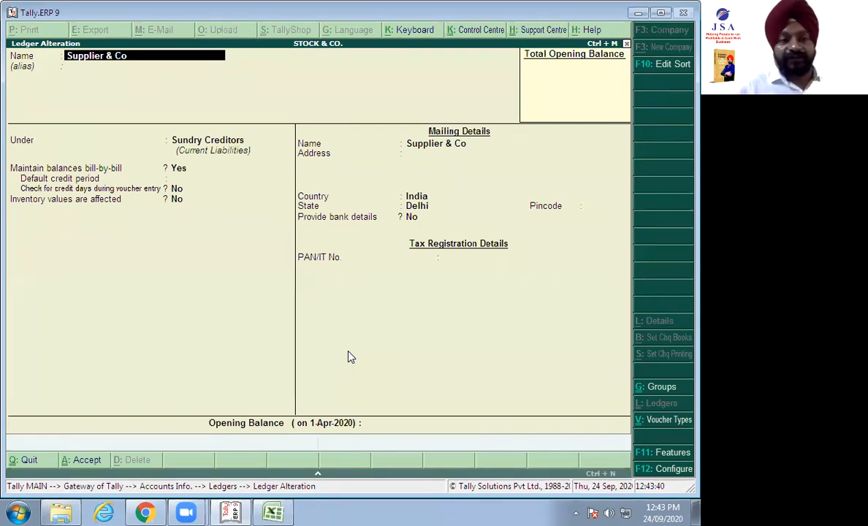
# Leave the Supplier & Co ledger, review the Customer & Co. ledger's details, and quit it without saving.
pyautogui.press('Escape')
pyautogui.press('y')
pyautogui.press('Up')
pyautogui.press('Up')
pyautogui.press('Up')
pyautogui.press('Up')
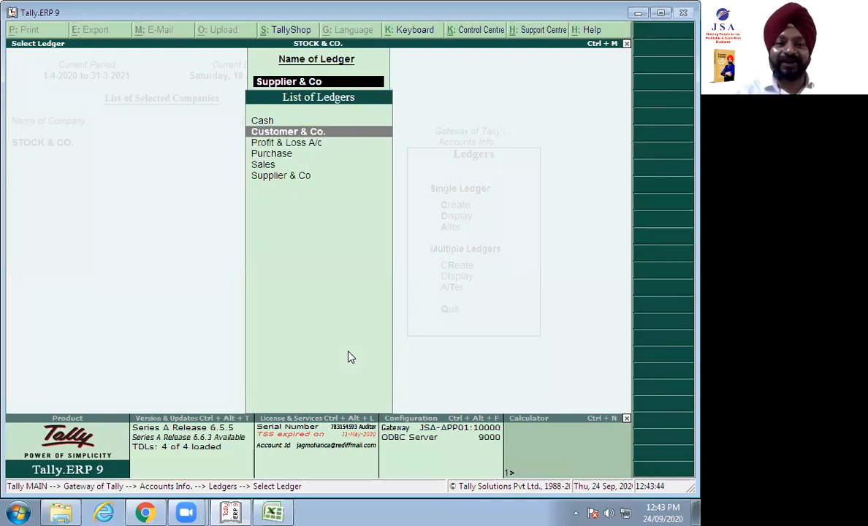
pyautogui.press('Return')
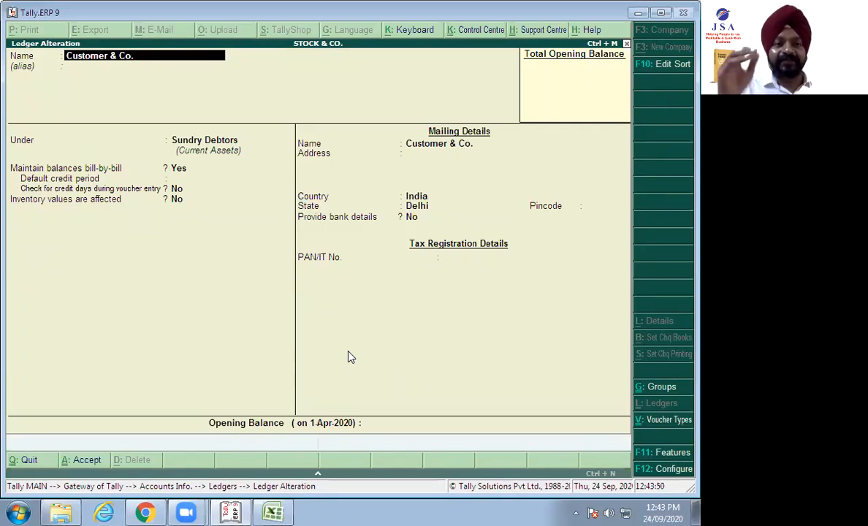
pyautogui.press('BackSpace')
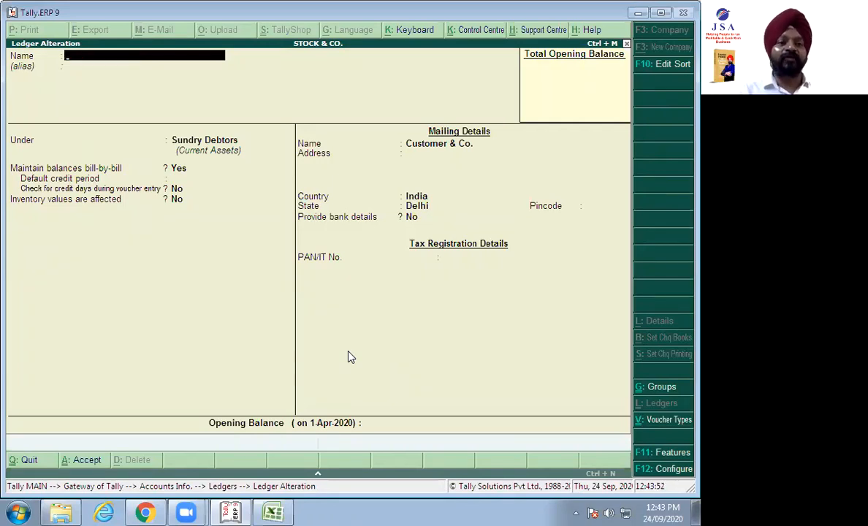
pyautogui.press('Escape')
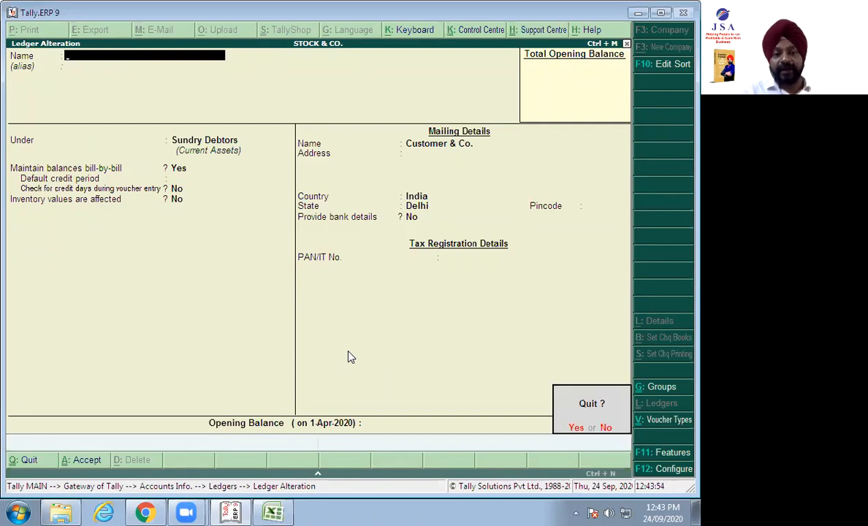
pyautogui.press('Return')
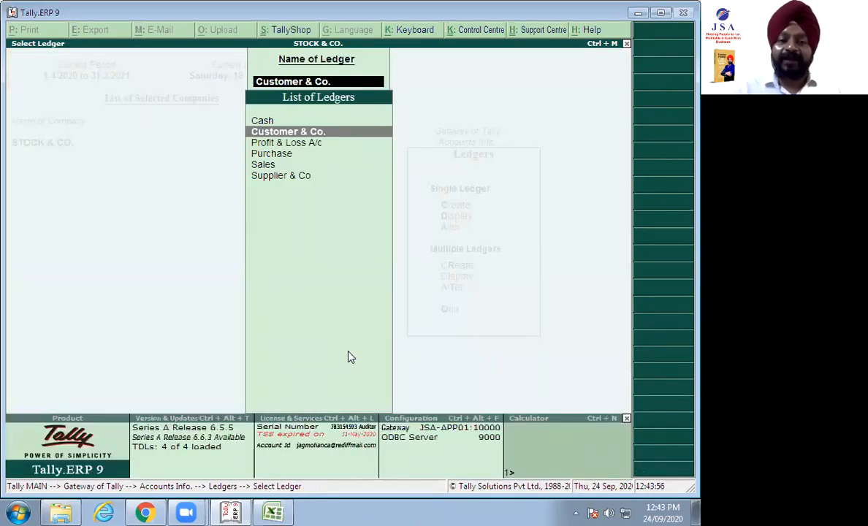
# Look over the Purchase and Sales ledgers in the list of ledgers, and return to the Gateway of Tally.
pyautogui.press('Down')
pyautogui.press('Down')
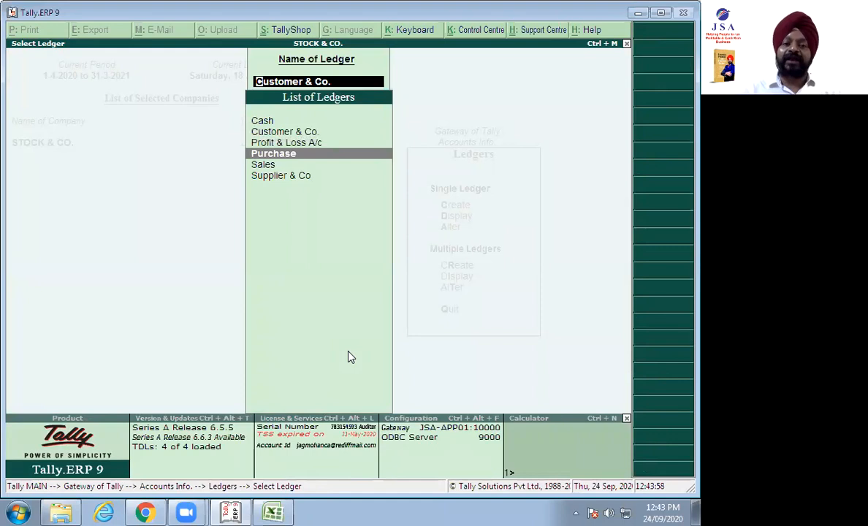
pyautogui.press('Down')
pyautogui.press('Up')
pyautogui.press('Down')
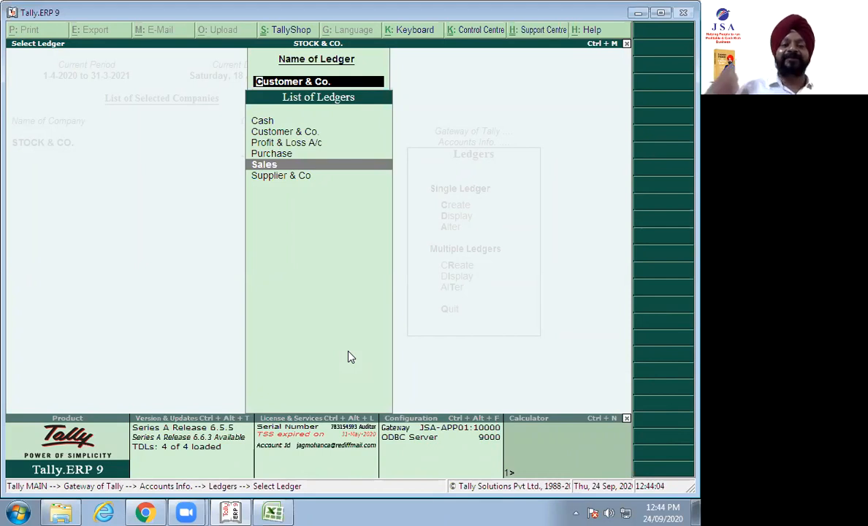
pyautogui.press('Escape')
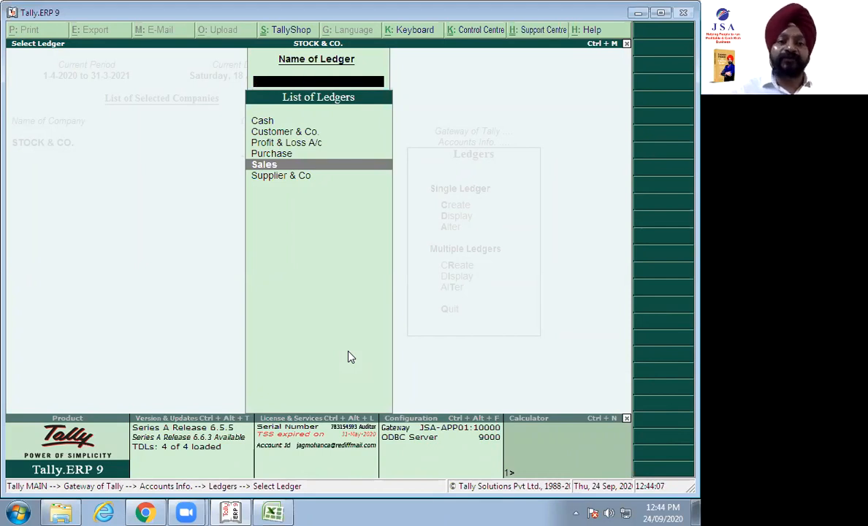
pyautogui.press('Escape')
pyautogui.press('Escape')
pyautogui.press('Escape')
# Start an order voucher and switch its type to Purchase Order.
pyautogui.press('Down')
pyautogui.press('Down')
pyautogui.press('Down')
pyautogui.press('Down')
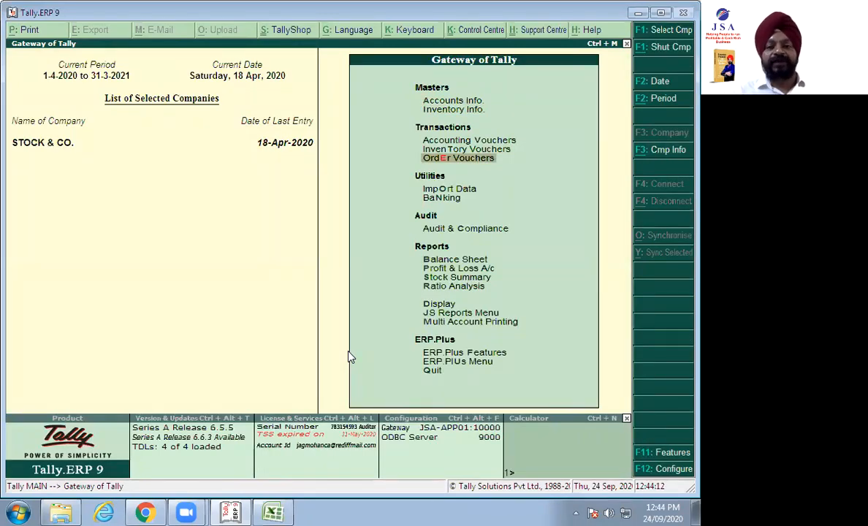
pyautogui.press('Return')
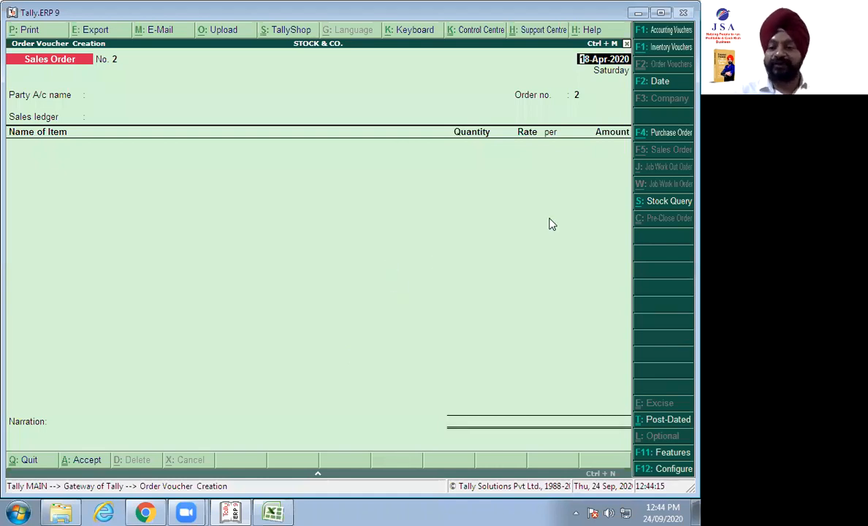
pyautogui.click(666, 133)
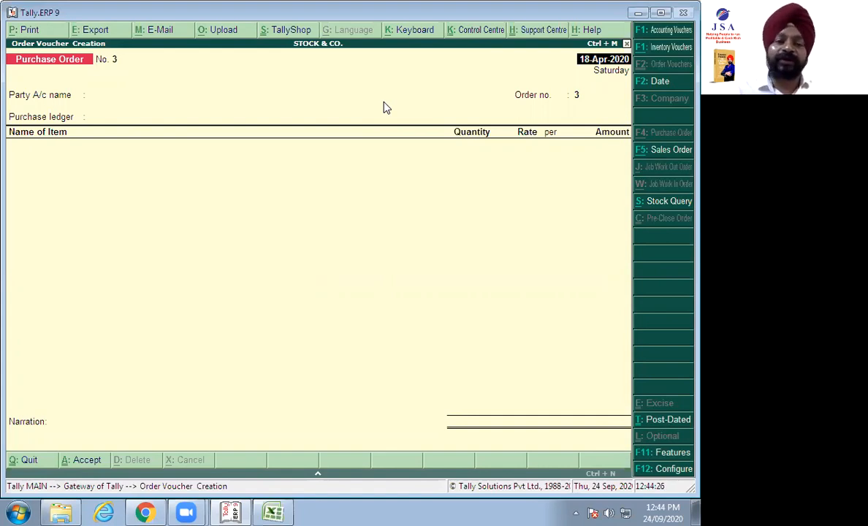
# Try a purchase order with Cash as party account and Purchase as purchase ledger, and quit without saving.
pyautogui.press('Return')
pyautogui.press('Return')
pyautogui.press('Return')
pyautogui.press('Escape')
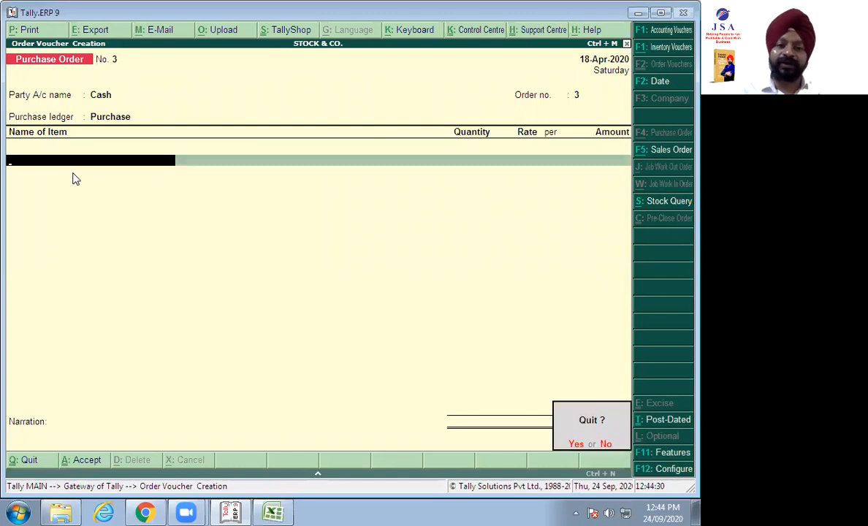
pyautogui.press('Return')
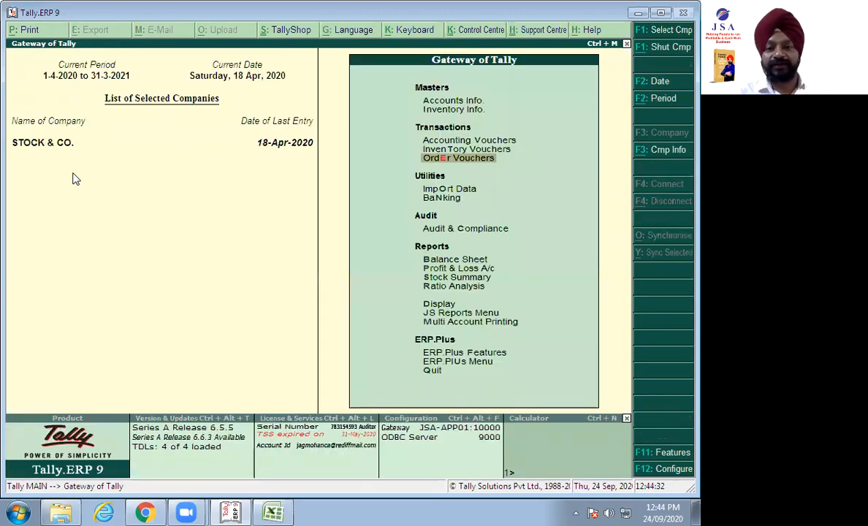
# Open the Statistics report and drill down to the list of Purchase Order vouchers for April 2020.
pyautogui.press('d')
pyautogui.press('s')
pyautogui.press('s')
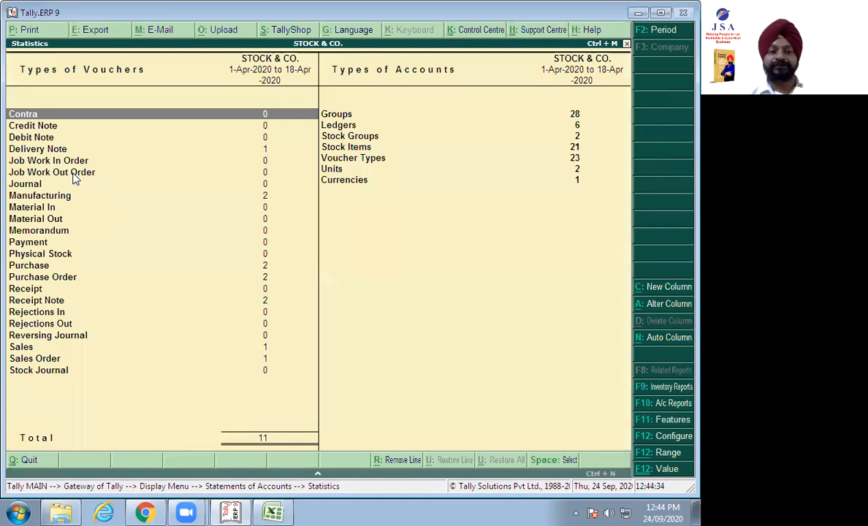
pyautogui.press('p')
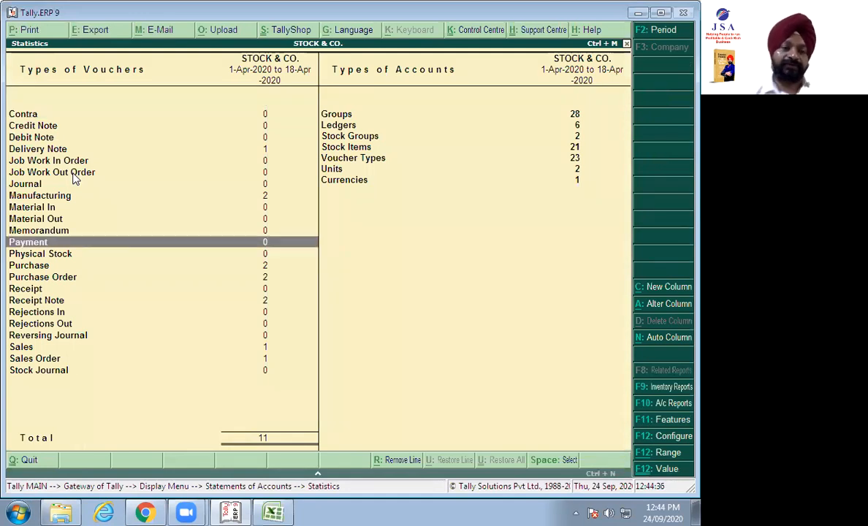
pyautogui.press('Down')
pyautogui.press('Down')
pyautogui.press('Down')
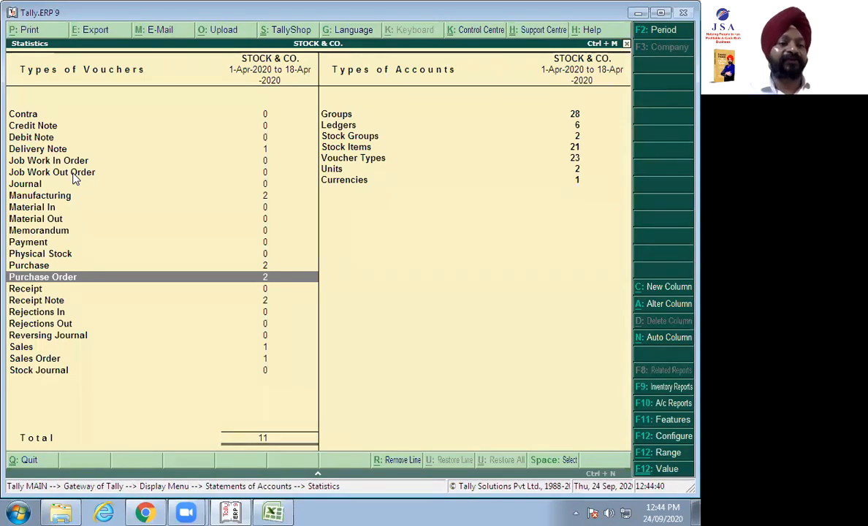
pyautogui.press('Return')
pyautogui.press('Return')
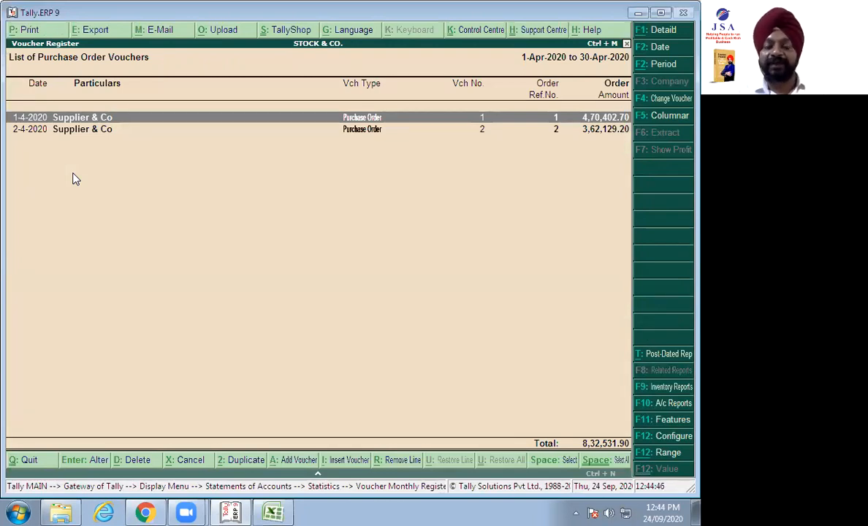
# Open purchase order no. 1 of Supplier & Co, examine its items, quantities and rates, and return to the Gateway of Tally.
pyautogui.press('Return')
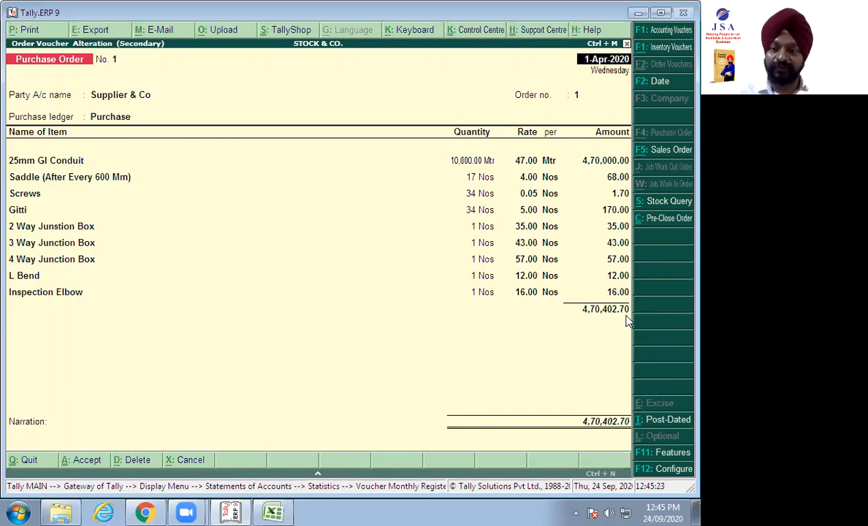
pyautogui.press('Escape')
pyautogui.press('Return')
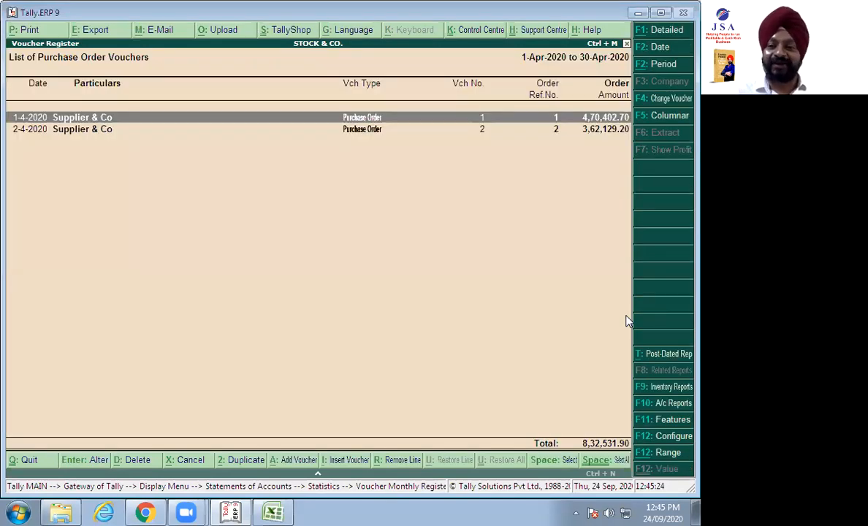
pyautogui.press('Escape')
pyautogui.press('Escape')
pyautogui.press('Escape')
pyautogui.press('Escape')
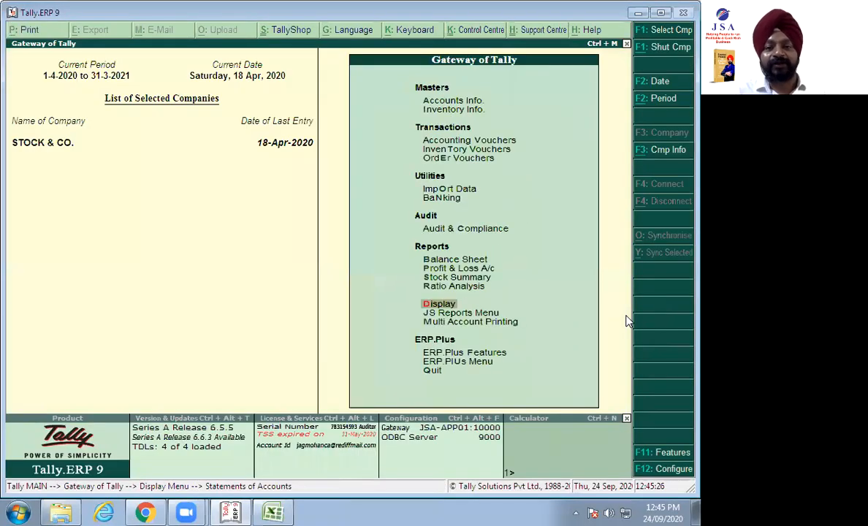
# Start an inventory voucher, switch its type to Receipt Note to view the entry form, and quit without saving.
pyautogui.press('Down')
pyautogui.press('Down')
pyautogui.press('Down')
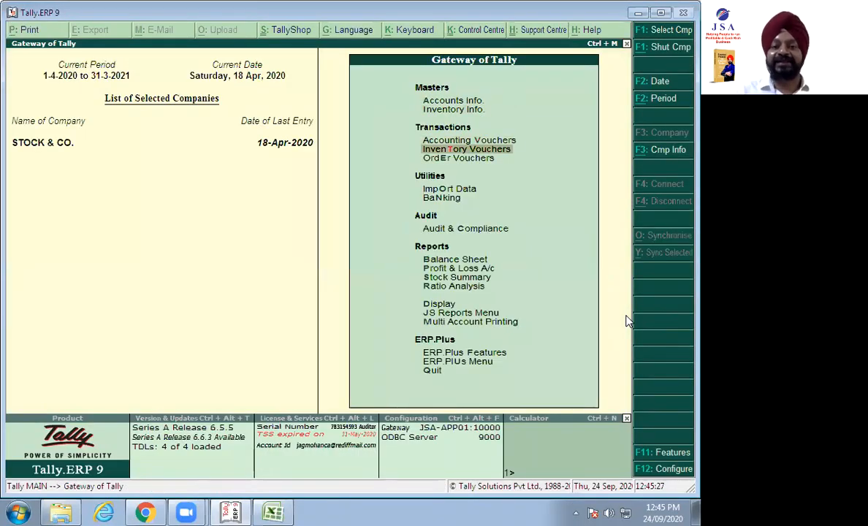
pyautogui.press('Return')
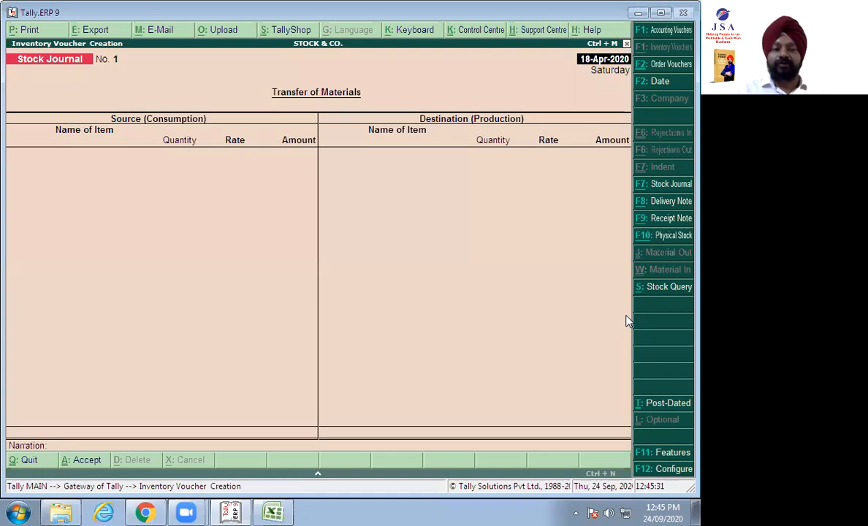
pyautogui.click(669, 221)
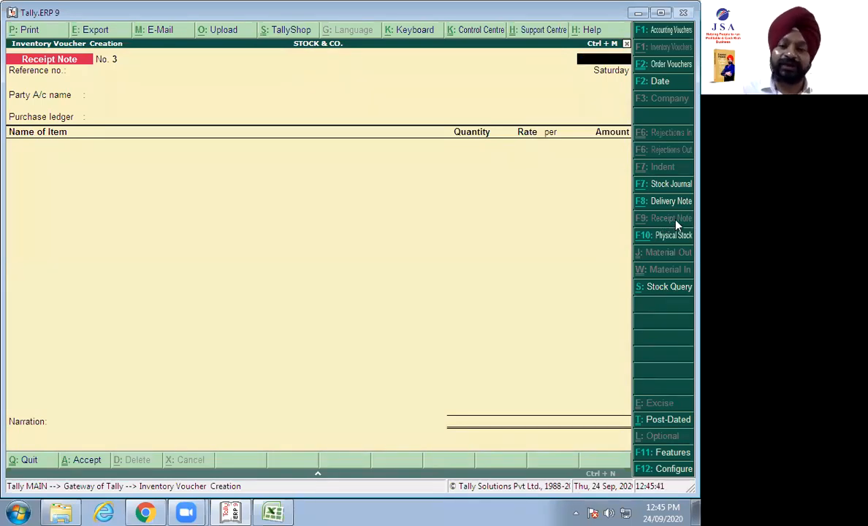
pyautogui.press('Escape')
pyautogui.press('Return')
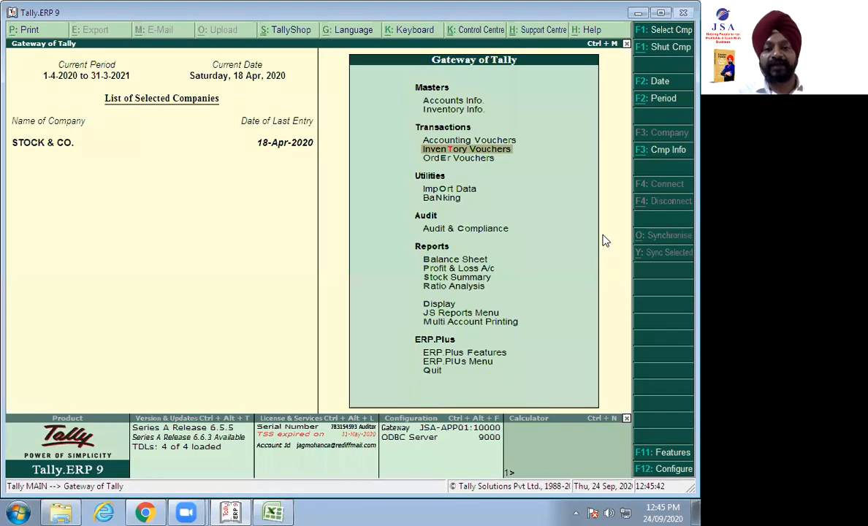
# Open the Statistics report and drill down to the list of Receipt Note vouchers for April 2020.
pyautogui.press('d')
pyautogui.press('s')
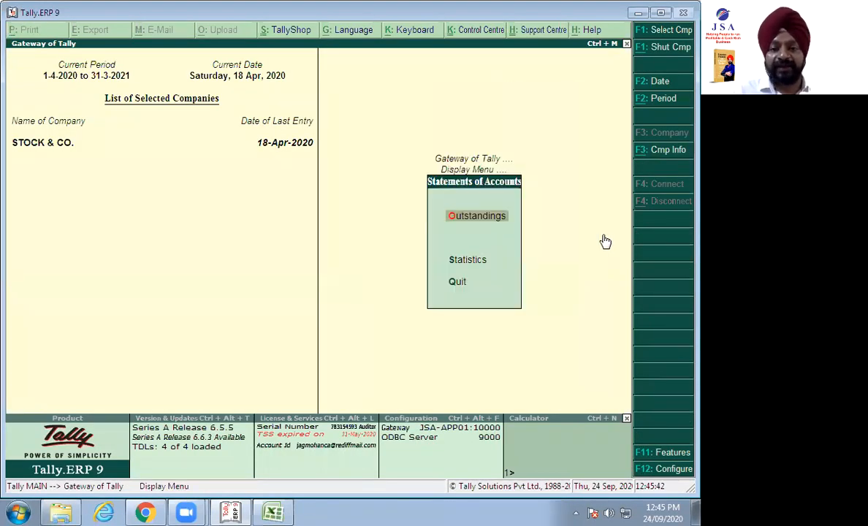
pyautogui.press('s')
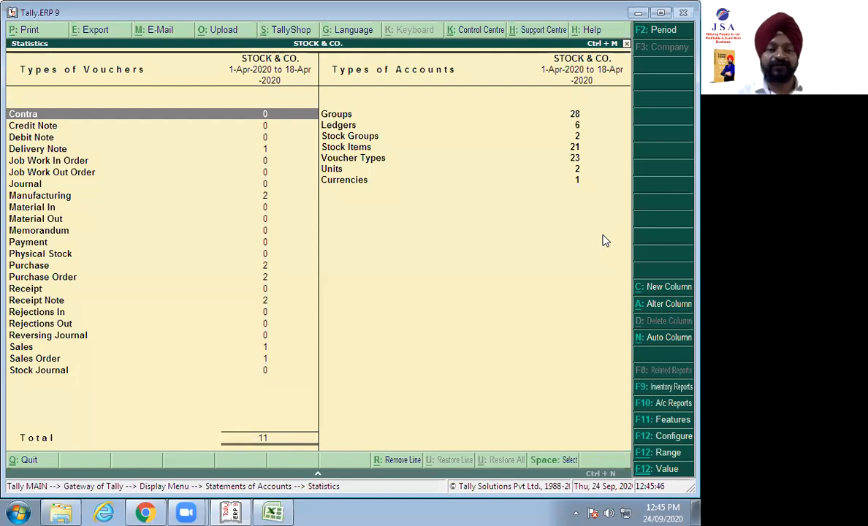
pyautogui.press('Down')
pyautogui.press('Down')
pyautogui.press('Down')
pyautogui.press('Down')
pyautogui.press('Down')
pyautogui.press('Down')
pyautogui.press('Down')
pyautogui.press('Down')
pyautogui.press('Down')
pyautogui.press('Down')
pyautogui.press('Down')
pyautogui.press('Down')
pyautogui.press('Down')
pyautogui.press('Down')
pyautogui.press('Down')
pyautogui.press('Down')
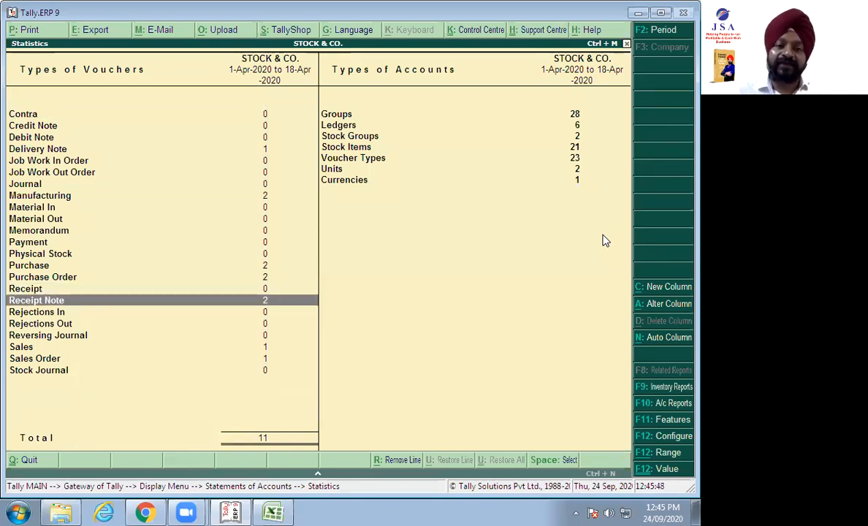
pyautogui.press('Return')
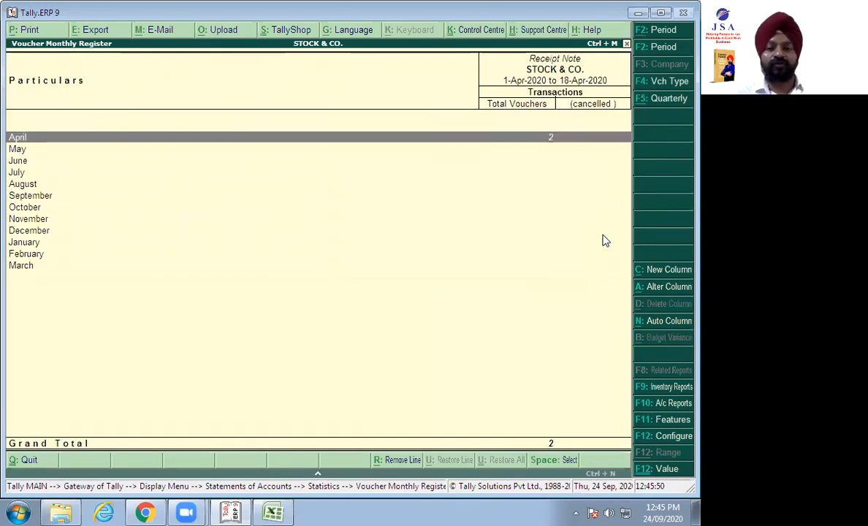
pyautogui.press('Return')
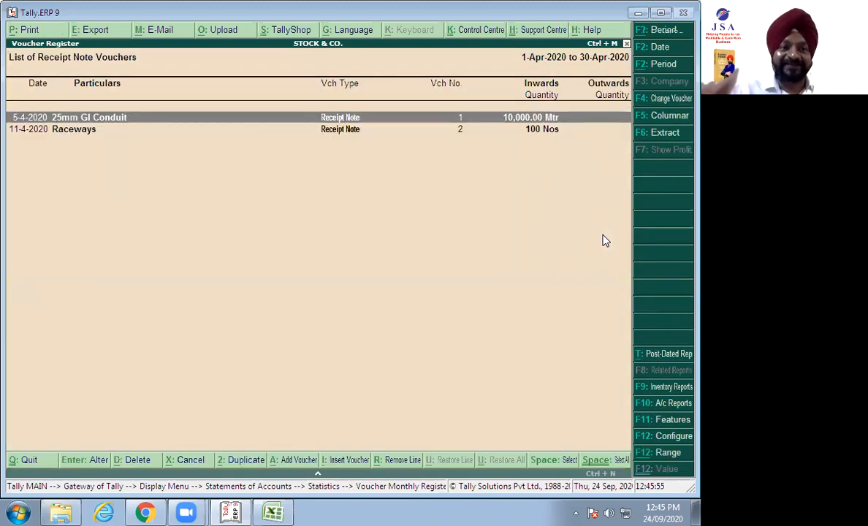
# Open receipt note no. 1 of Supplier & Co and examine the purchase order reference in its party details.
pyautogui.press('Return')
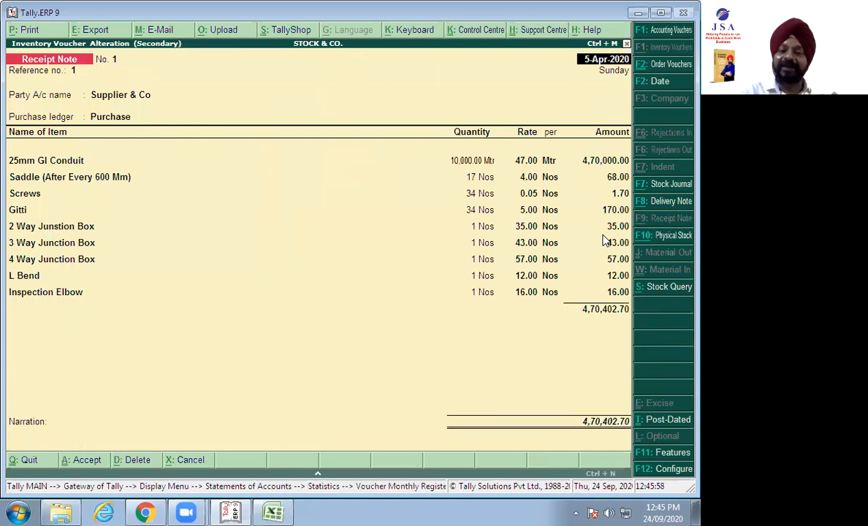
pyautogui.press('Return')
pyautogui.press('Return')
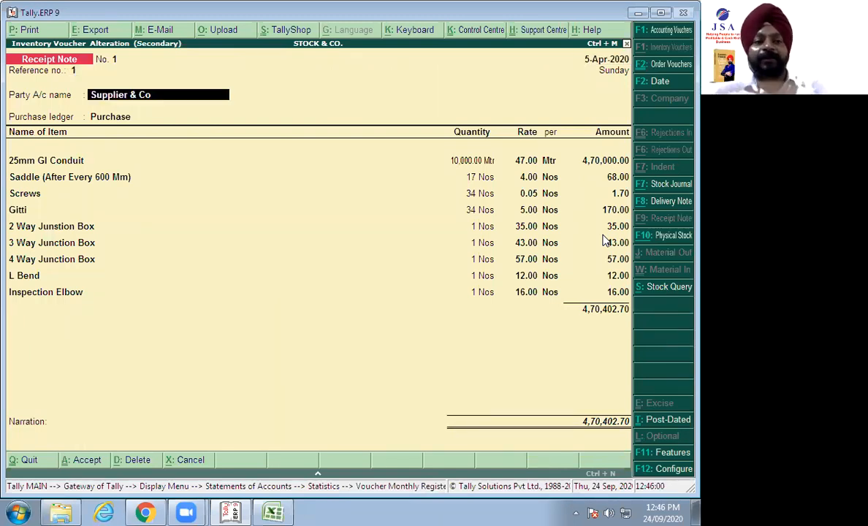
pyautogui.press('Return')
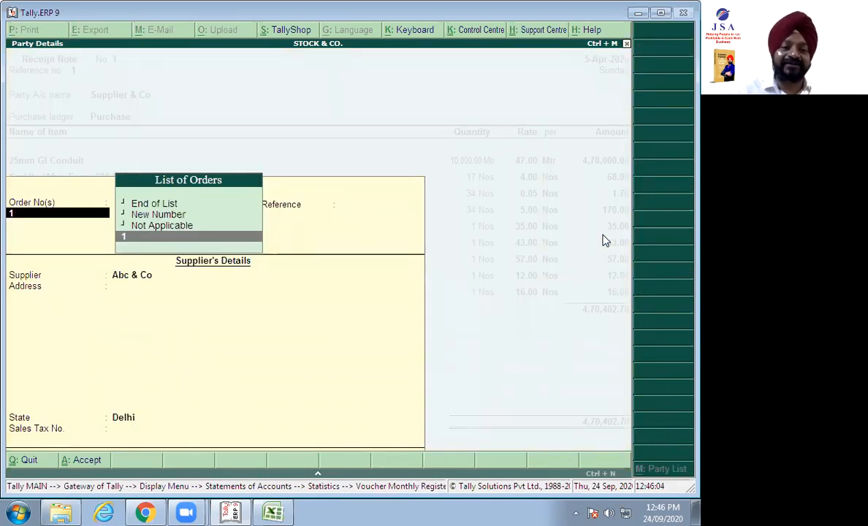
pyautogui.press('Return')
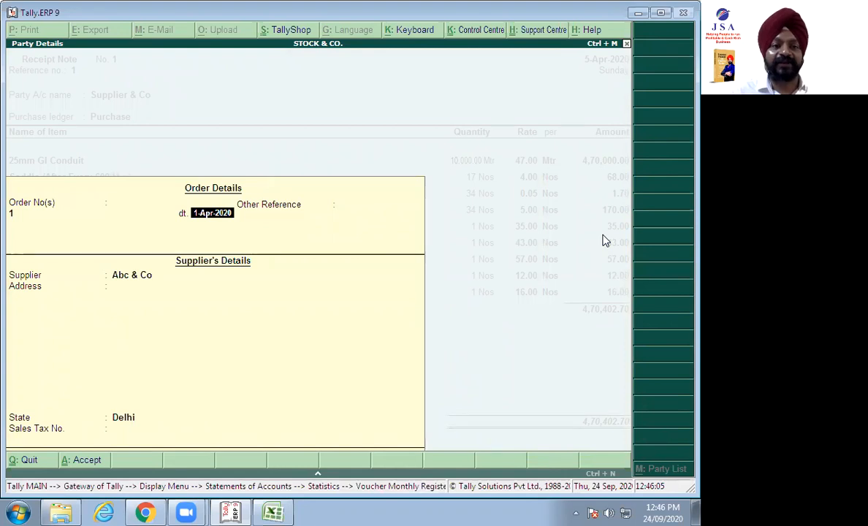
pyautogui.press('BackSpace')
pyautogui.press('Return')
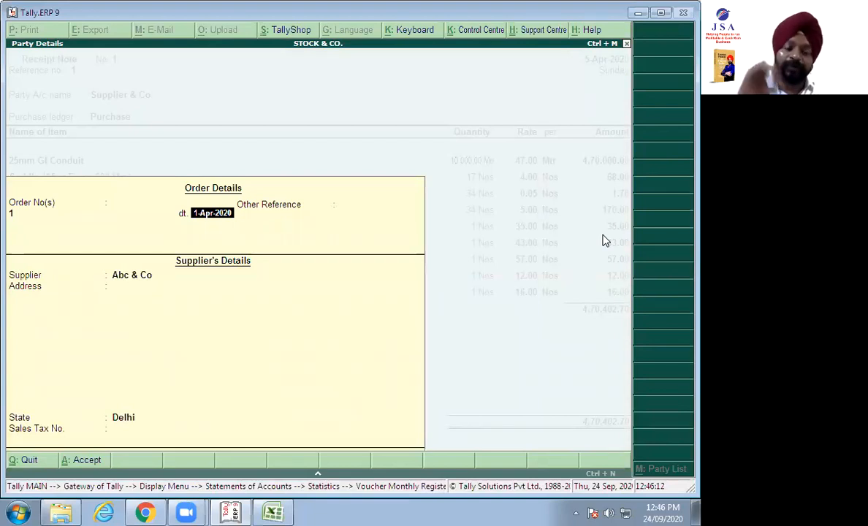
pyautogui.press('BackSpace')
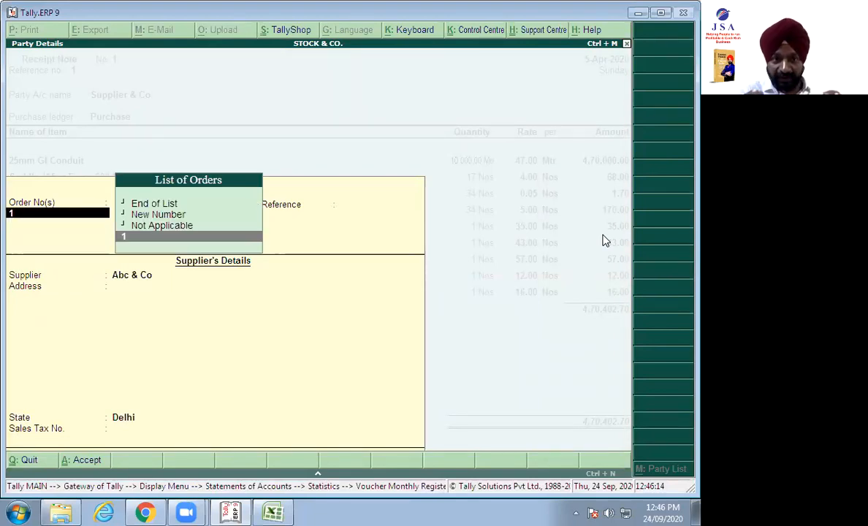
pyautogui.press('Return')
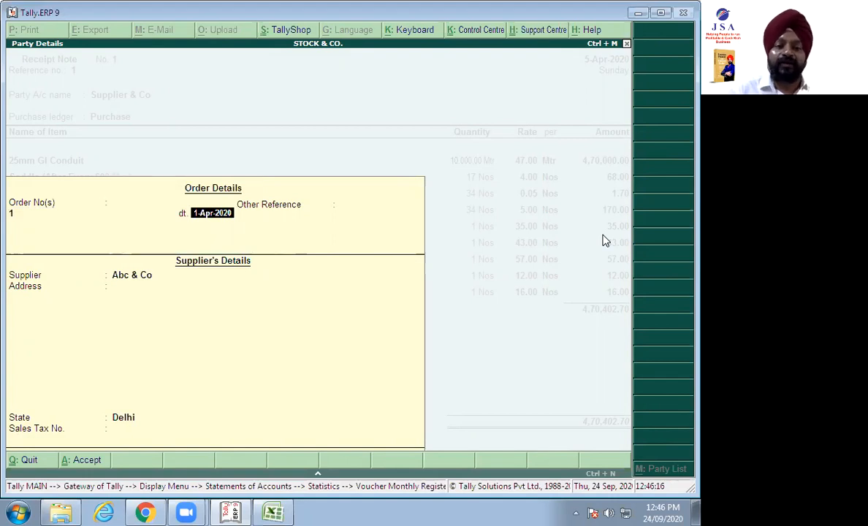
pyautogui.hotkey('ctrl', 'a')
pyautogui.press('Return')
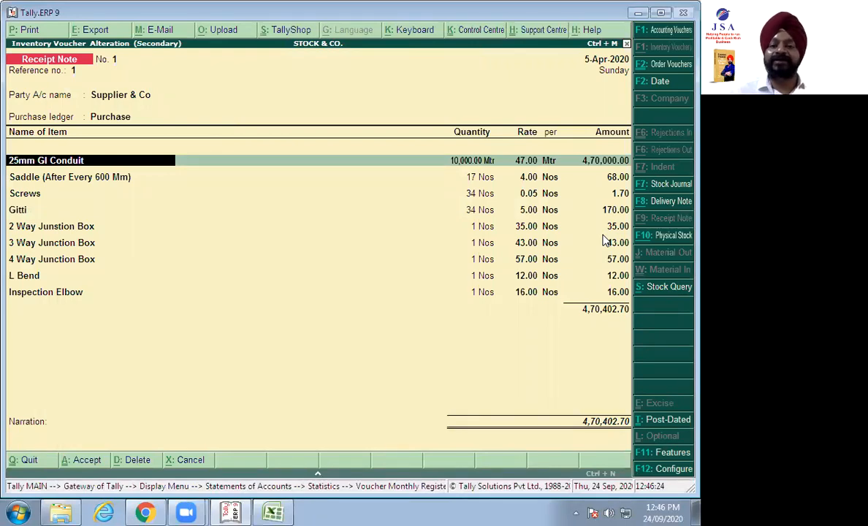
# Examine the tracking and order number allocation of 25mm GI Conduit, and return to the Statistics report without saving.
pyautogui.press('Return')
pyautogui.press('Return')
pyautogui.press('Return')
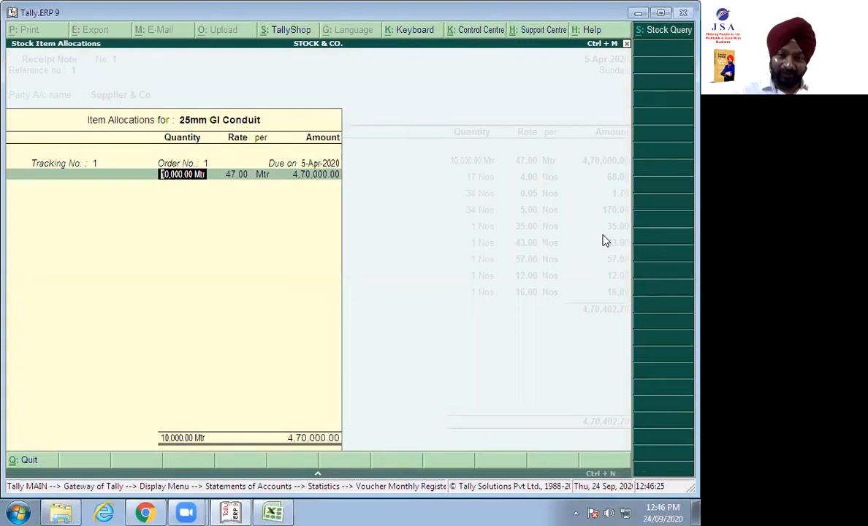
pyautogui.press('Return')
pyautogui.press('Return')
pyautogui.press('Return')
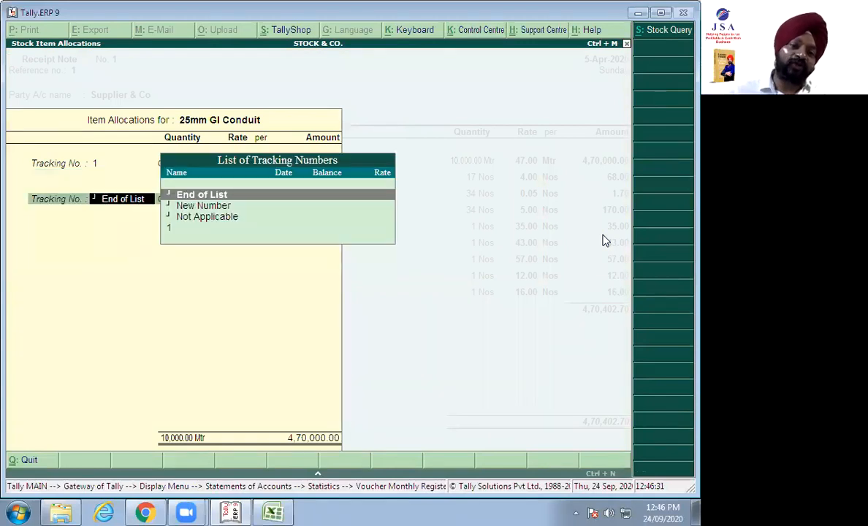
pyautogui.press('Return')
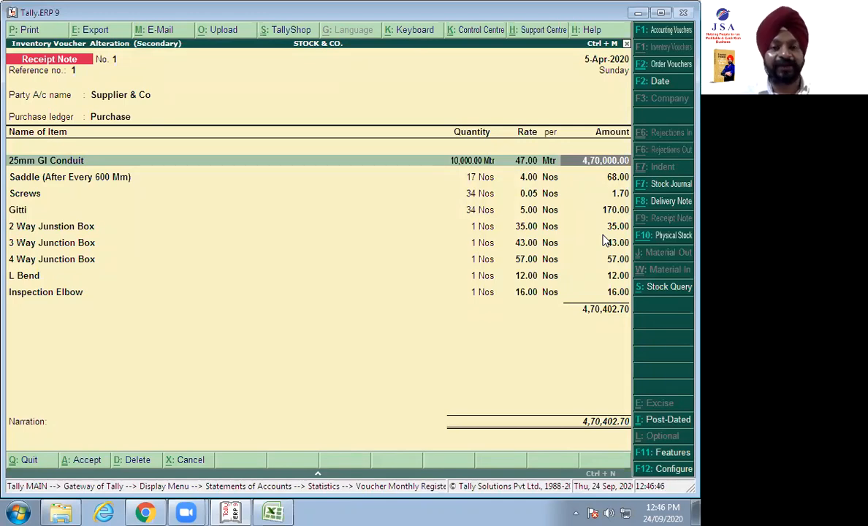
pyautogui.press('Escape')
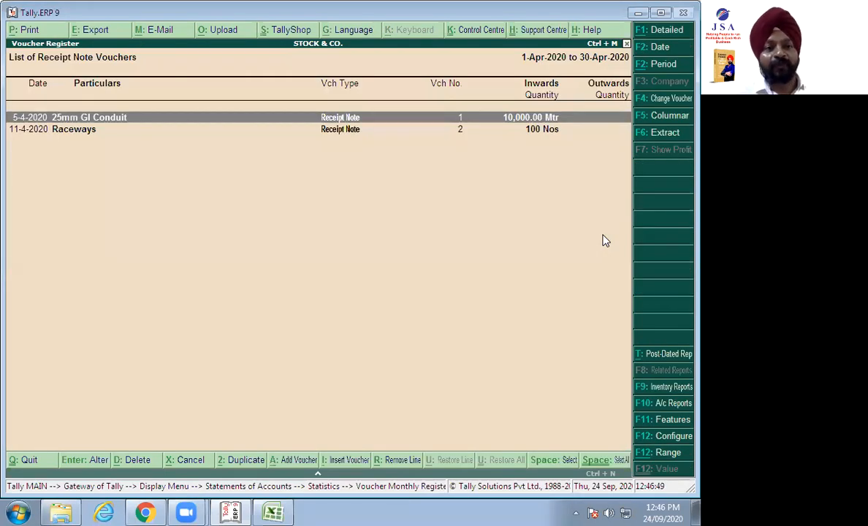
pyautogui.press('Escape')
pyautogui.press('Escape')
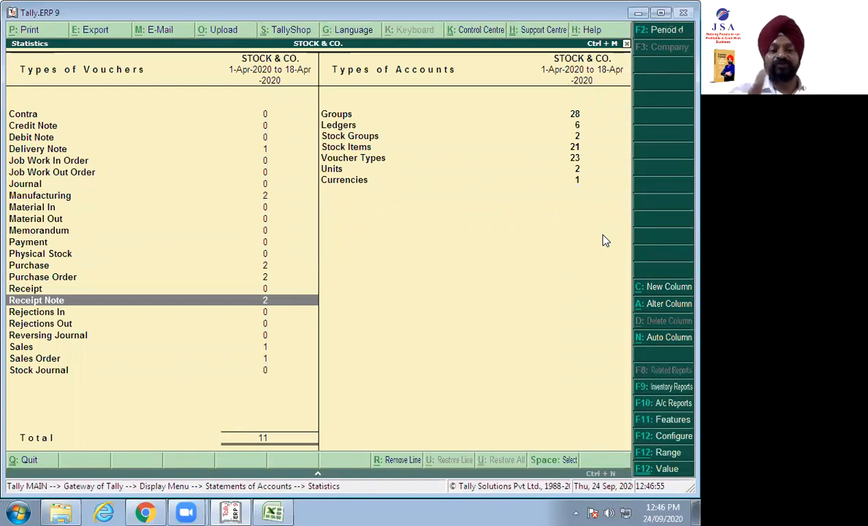
# Drill down from Statistics to the list of Purchase vouchers for April 2020.
pyautogui.press('Up')
pyautogui.press('Up')
pyautogui.press('Up')
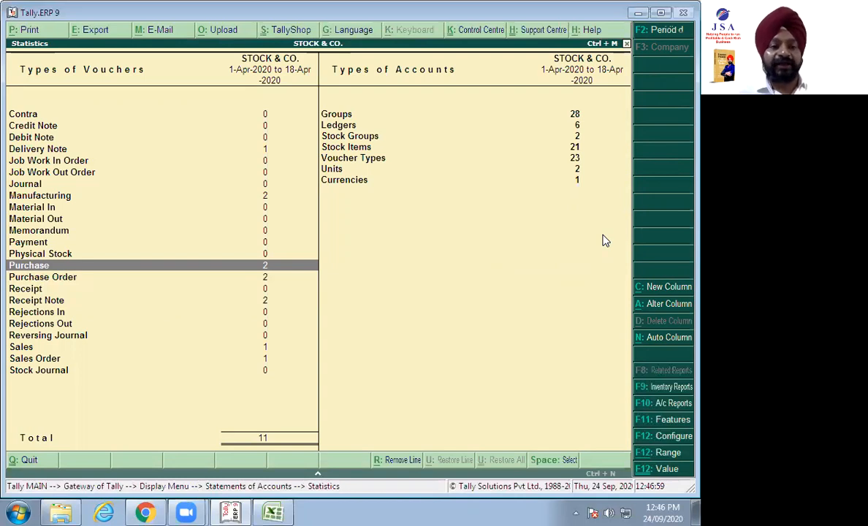
pyautogui.press('Return')
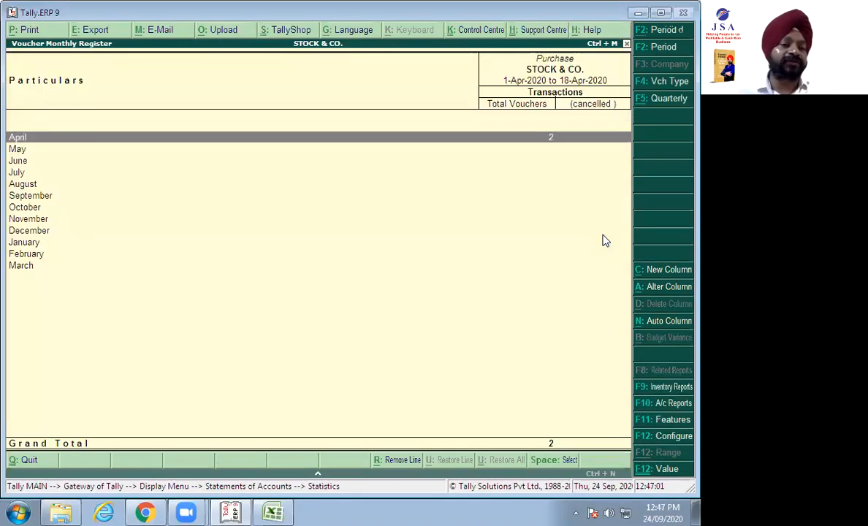
pyautogui.press('Return')
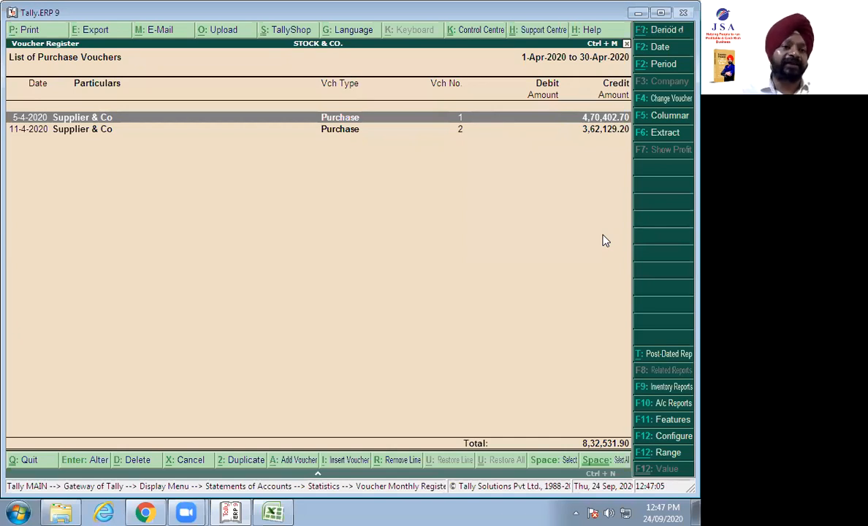
# Open purchase voucher no. 1 of Supplier & Co and examine the receipt note reference in its party details.
pyautogui.press('Return')
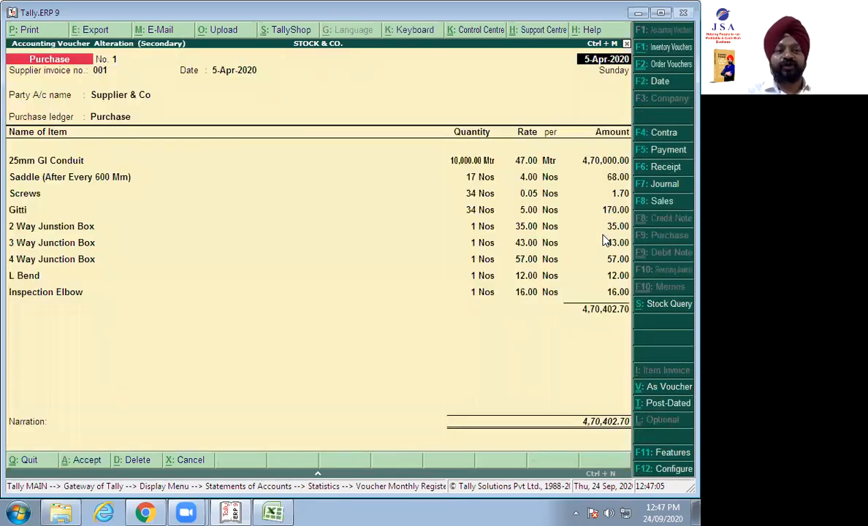
pyautogui.press('Return')
pyautogui.press('Return')
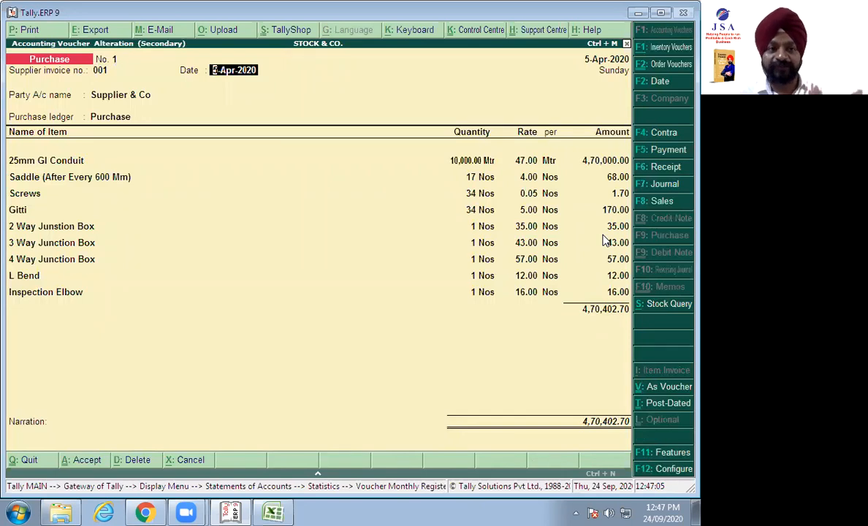
pyautogui.press('Return')
pyautogui.press('Return')
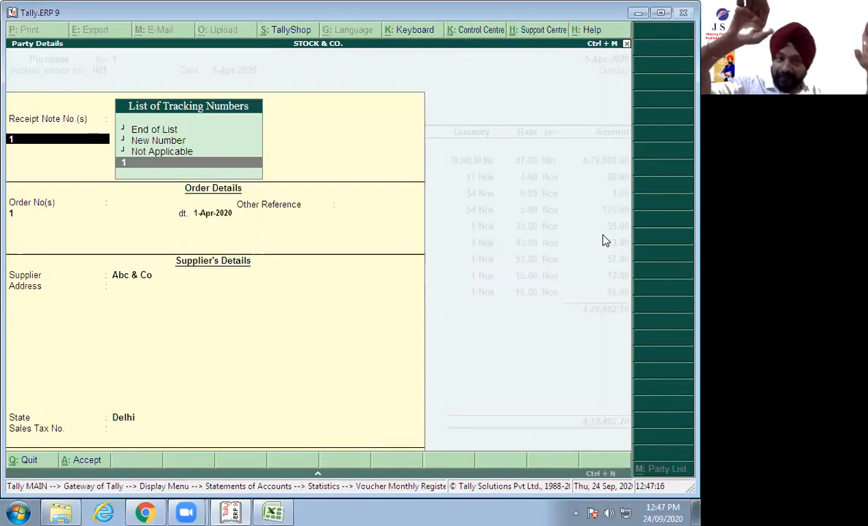
pyautogui.press('Return')
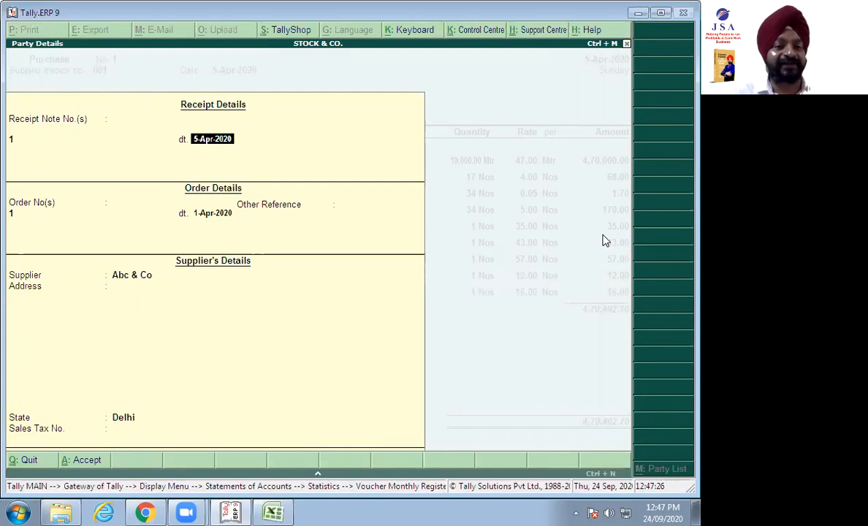
# Go through the voucher's remaining order and supplier details, and return to the Gateway of Tally without saving.
pyautogui.press('Return')
pyautogui.press('Return')
pyautogui.press('Return')
pyautogui.press('Return')
pyautogui.press('Return')
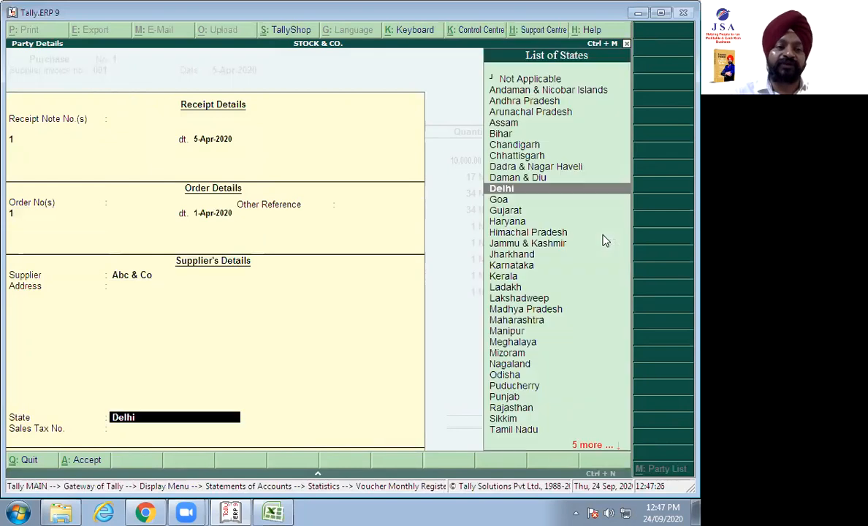
pyautogui.press('Return')
pyautogui.press('Return')
pyautogui.press('Return')
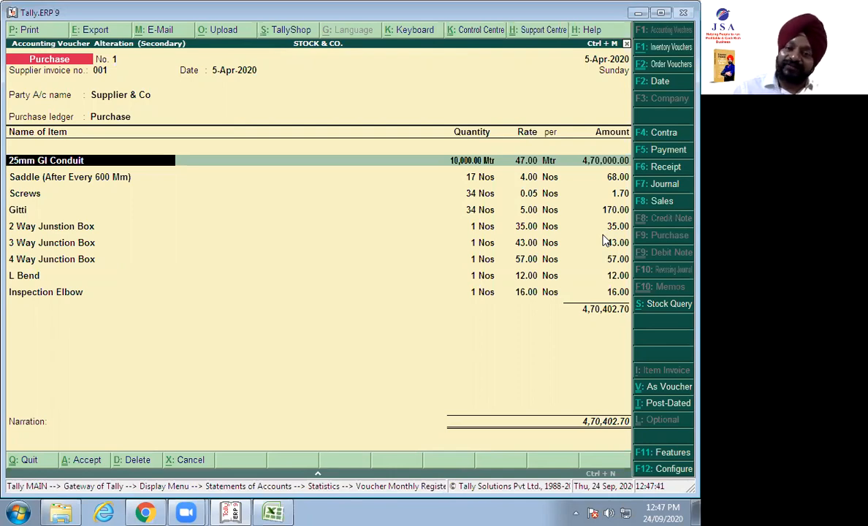
pyautogui.press('Escape')
pyautogui.press('Escape')
pyautogui.press('Escape')
pyautogui.press('Escape')
pyautogui.press('Escape')
pyautogui.press('Escape')
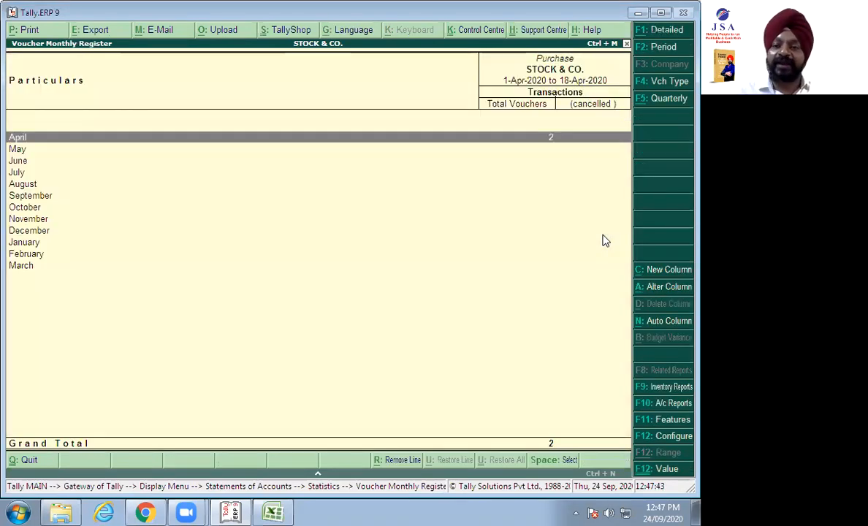
pyautogui.press('Escape')
pyautogui.press('Escape')
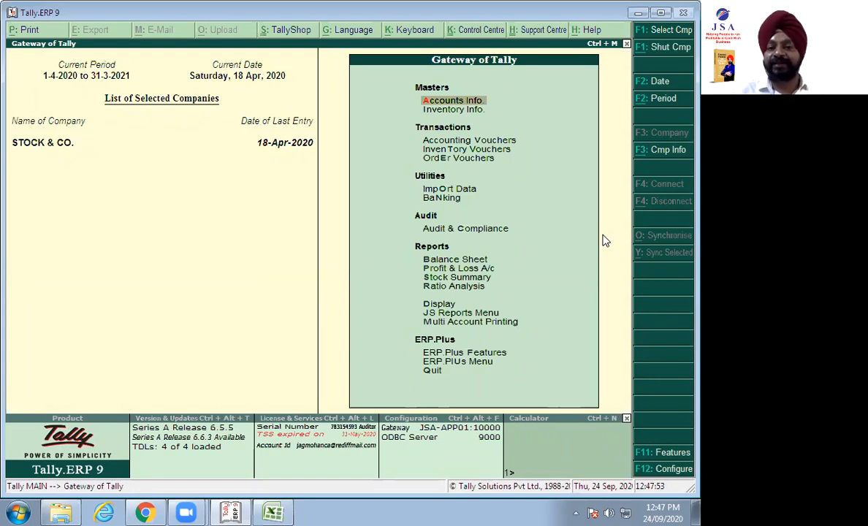
# Start an inventory voucher and change its type from Stock Journal to Manufacturing.
pyautogui.press('Down')
pyautogui.press('Down')
pyautogui.press('Down')
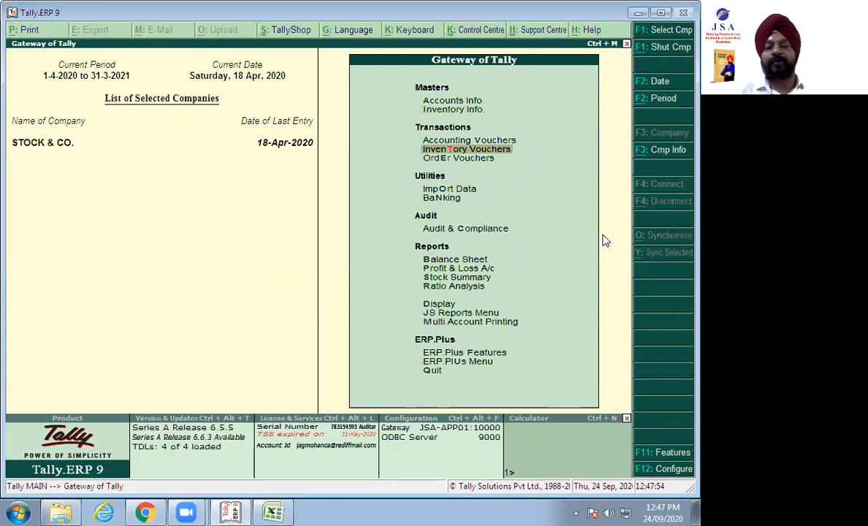
pyautogui.press('Return')
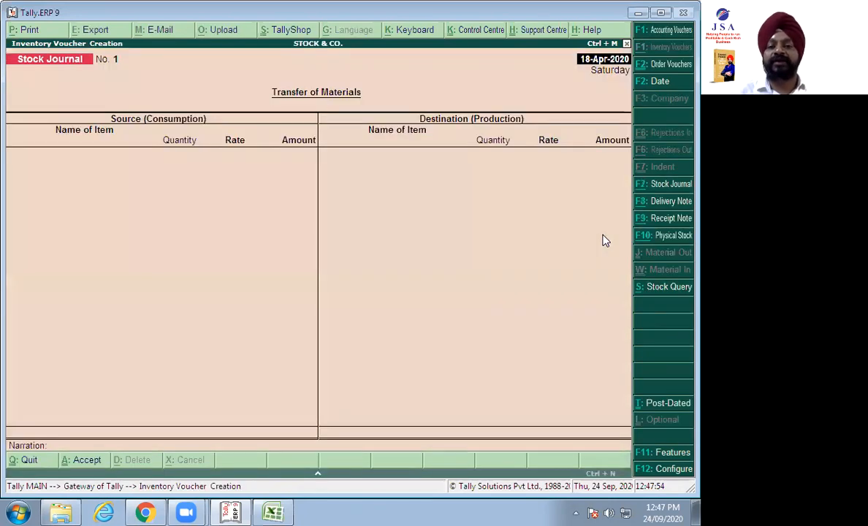
pyautogui.click(669, 187)
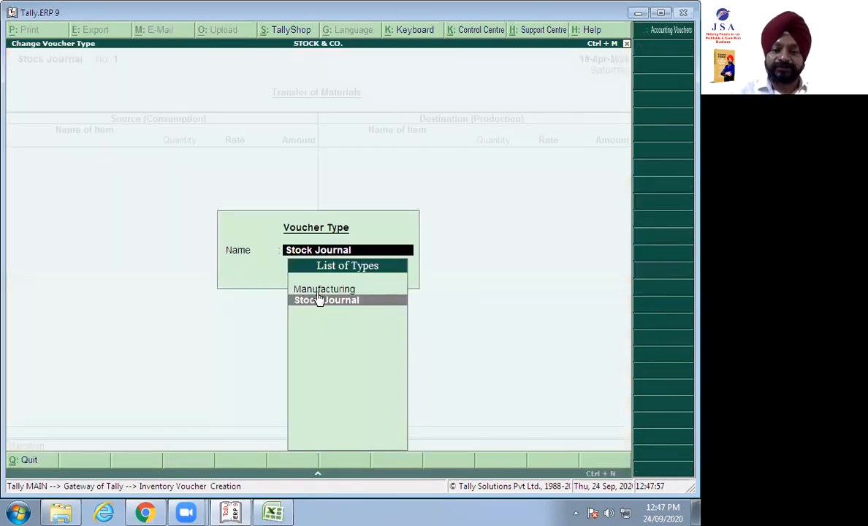
pyautogui.press('Up')
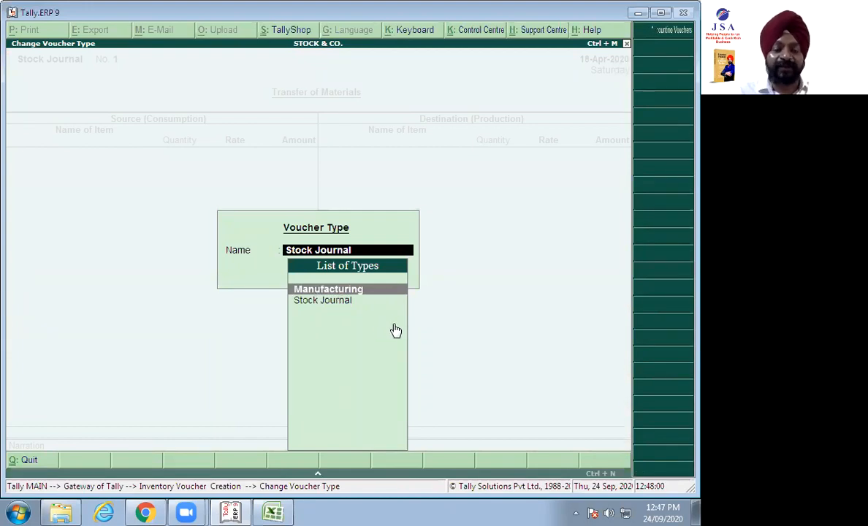
pyautogui.press('Return')
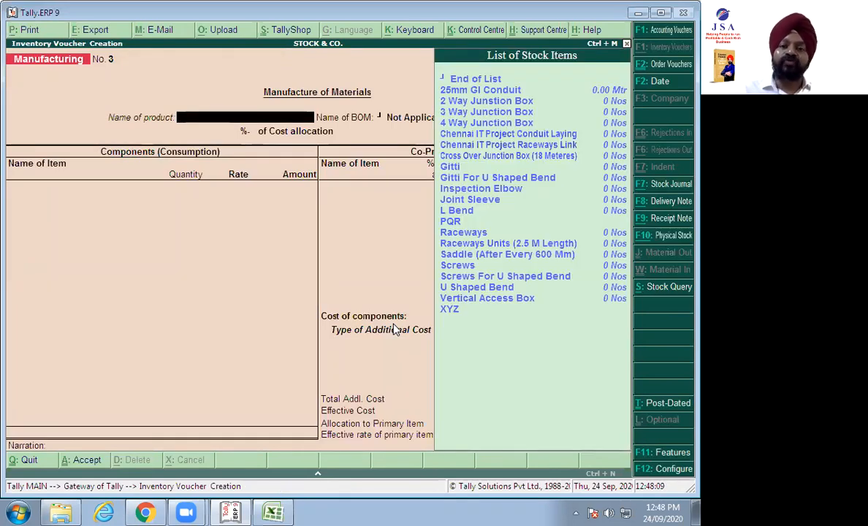
# Fill the manufacturing voucher with the product Chennai IT Project Conduit Laying, its Process BOM and a quantity of 1.
pyautogui.press('Down')
pyautogui.press('Down')
pyautogui.press('Down')
pyautogui.press('Down')
pyautogui.press('Down')
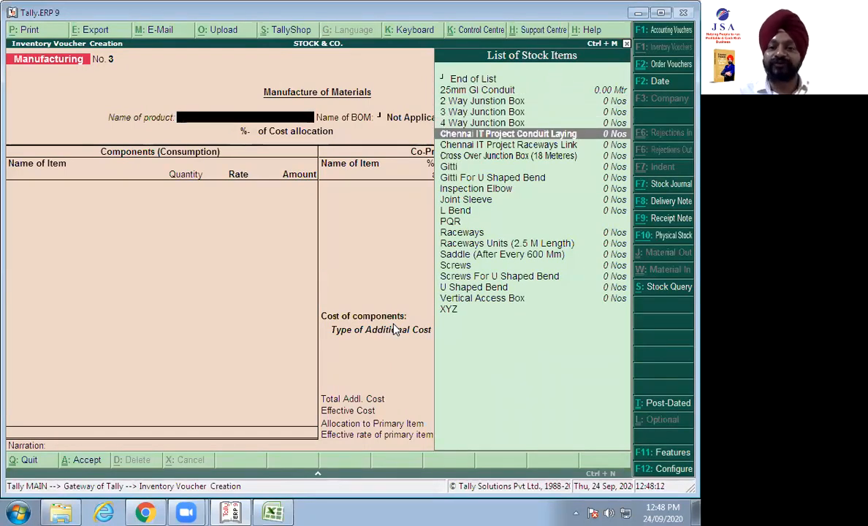
pyautogui.press('Return')
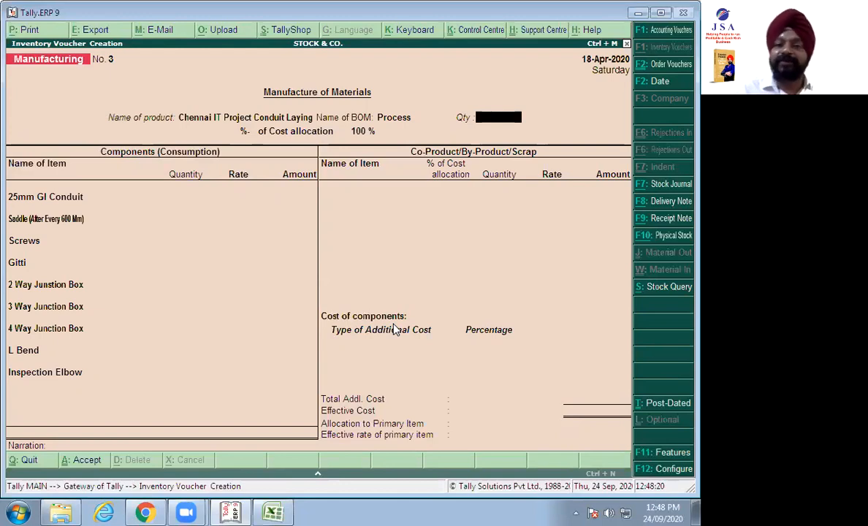
pyautogui.write('1')
pyautogui.press('Return')
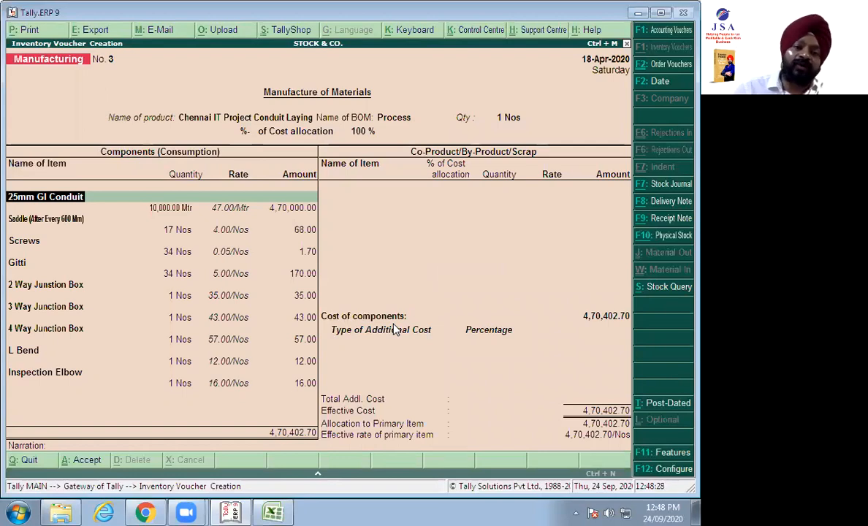
# Change the product quantity to 2 Nos, and discard the manufacturing voucher, returning to the Gateway of Tally.
pyautogui.press('BackSpace')
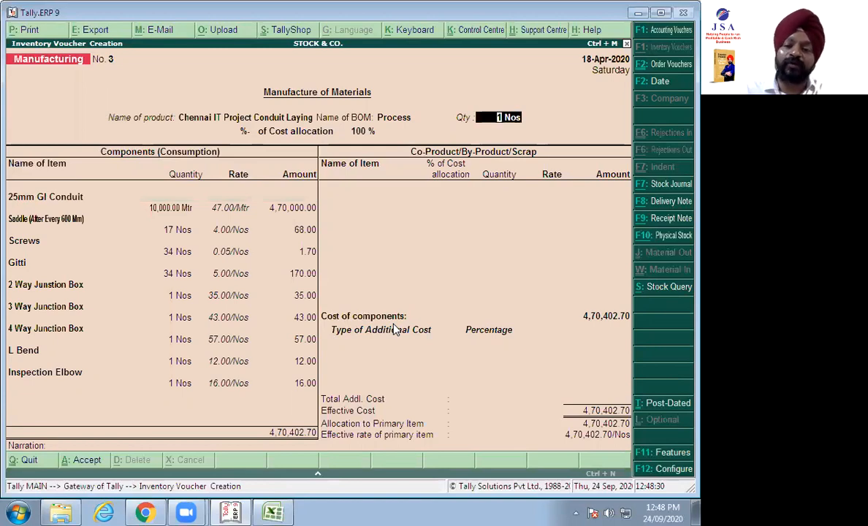
pyautogui.write('2')
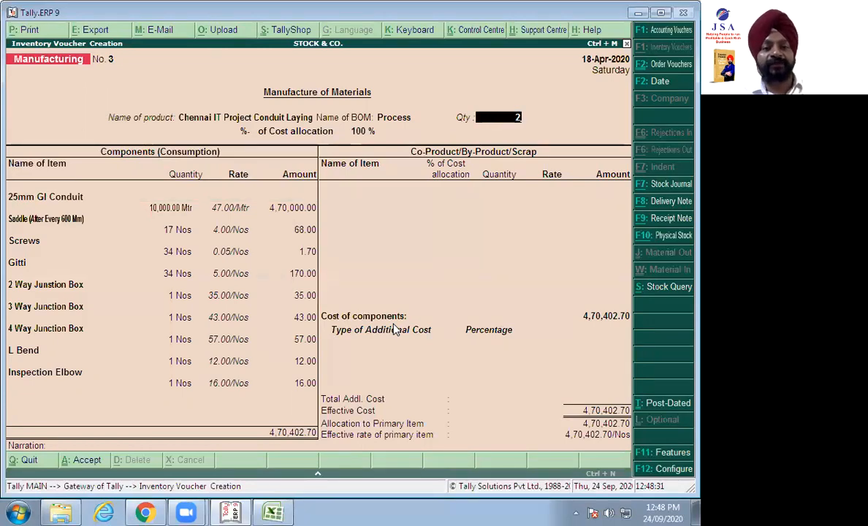
pyautogui.press('Return')
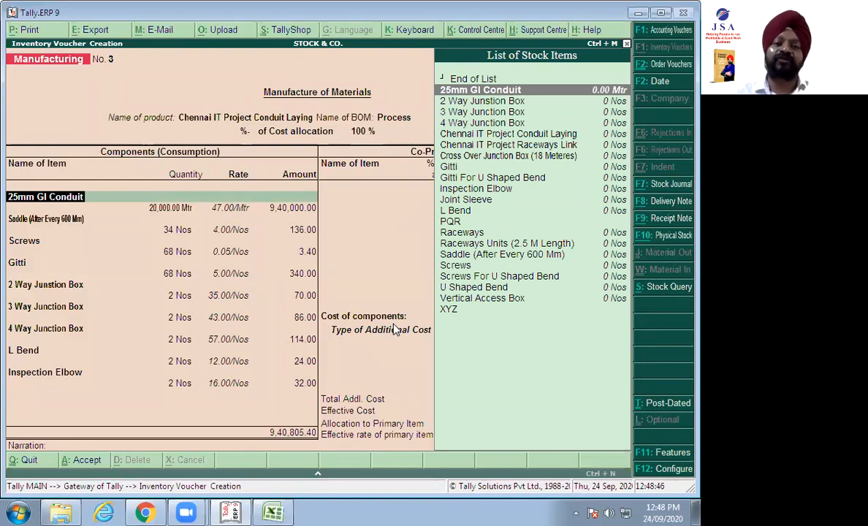
pyautogui.press('Escape')
pyautogui.press('y')
pyautogui.press('d')
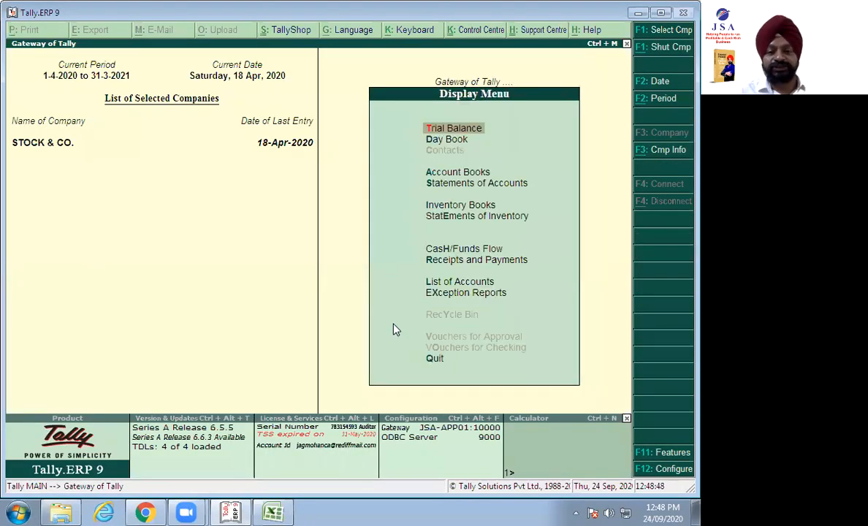
pyautogui.press('y')
pyautogui.press('Escape')
pyautogui.press('Escape')
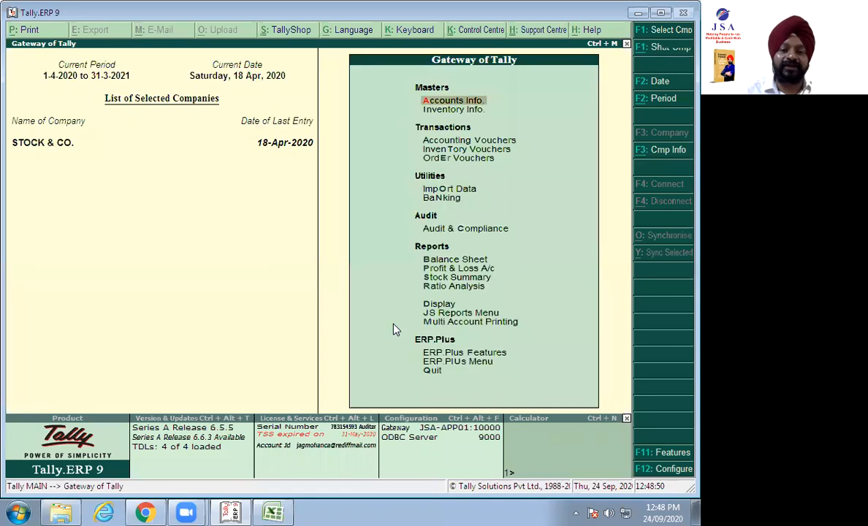
# Drill down from Statistics to the list of Manufacturing vouchers for April 2020.
pyautogui.press('d')
pyautogui.press('s')
pyautogui.press('s')
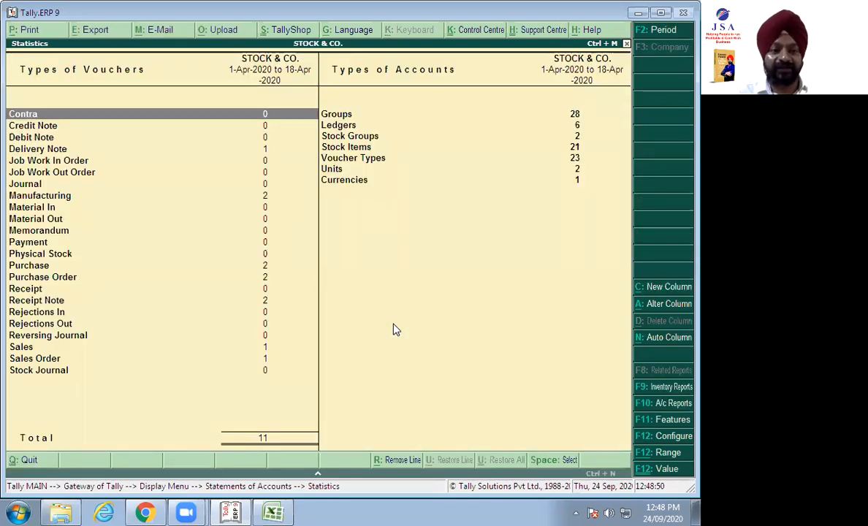
pyautogui.press('Down')
pyautogui.press('Down')
pyautogui.press('Down')
pyautogui.press('Down')
pyautogui.press('Down')
pyautogui.press('Down')
pyautogui.press('Down')
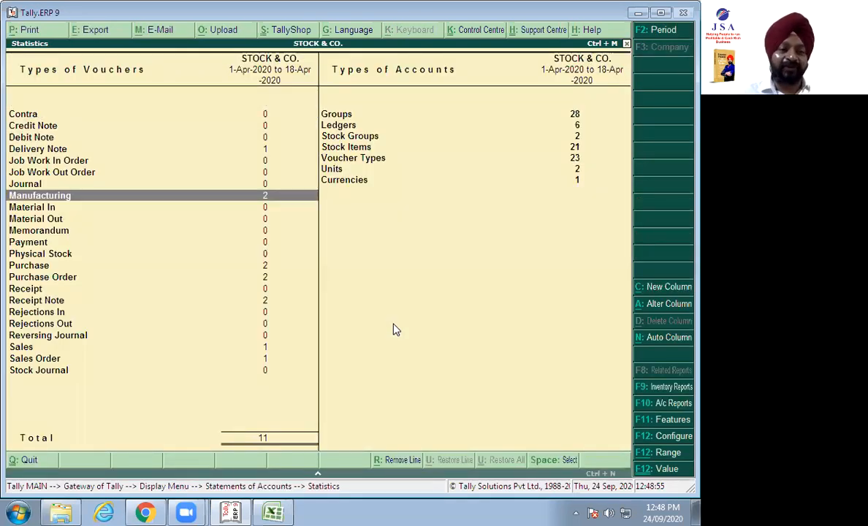
pyautogui.press('Return')
pyautogui.press('Return')
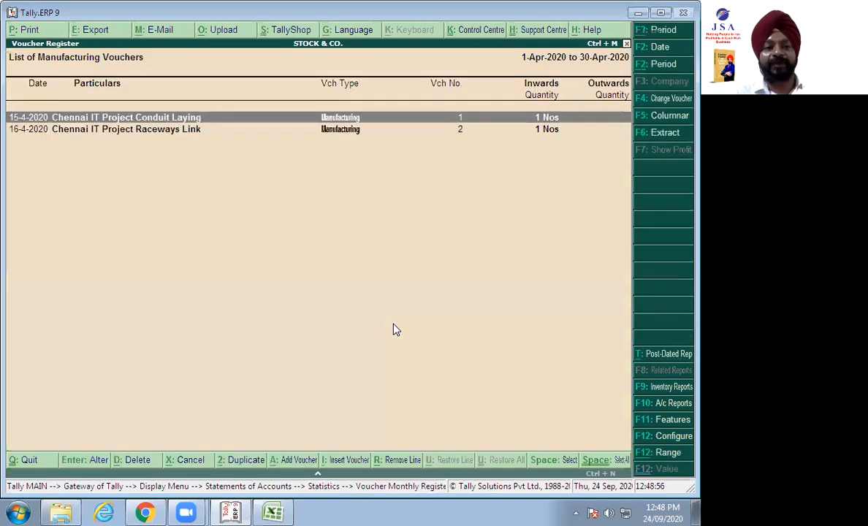
# Open manufacturing voucher no. 1 for Chennai IT Project Conduit Laying, examine its components and cost, and quit it without saving.
pyautogui.press('Return')
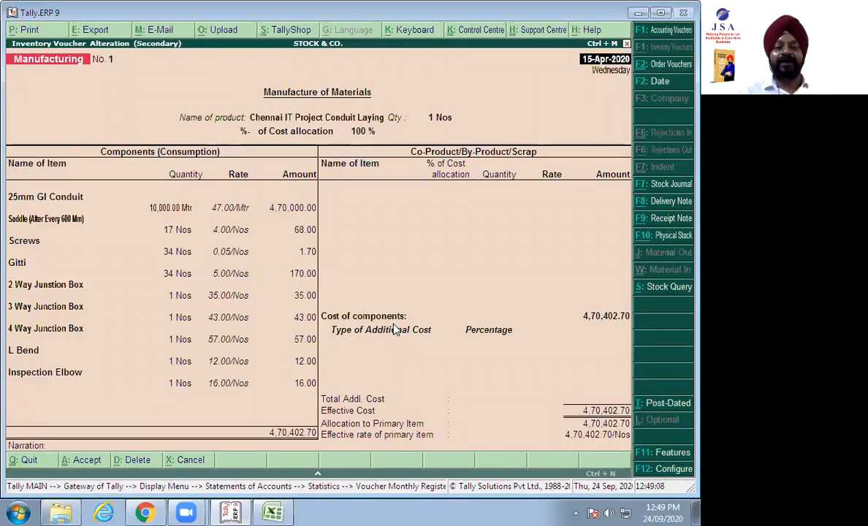
pyautogui.press('Escape')
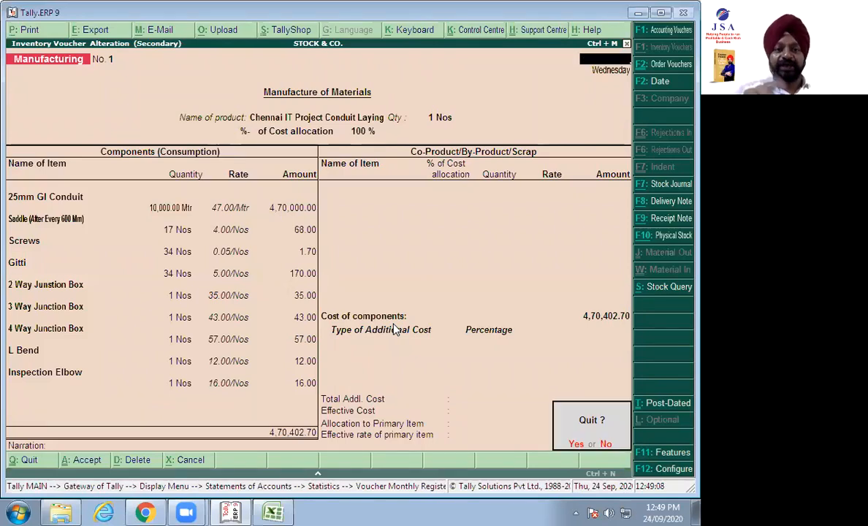
pyautogui.press('y')
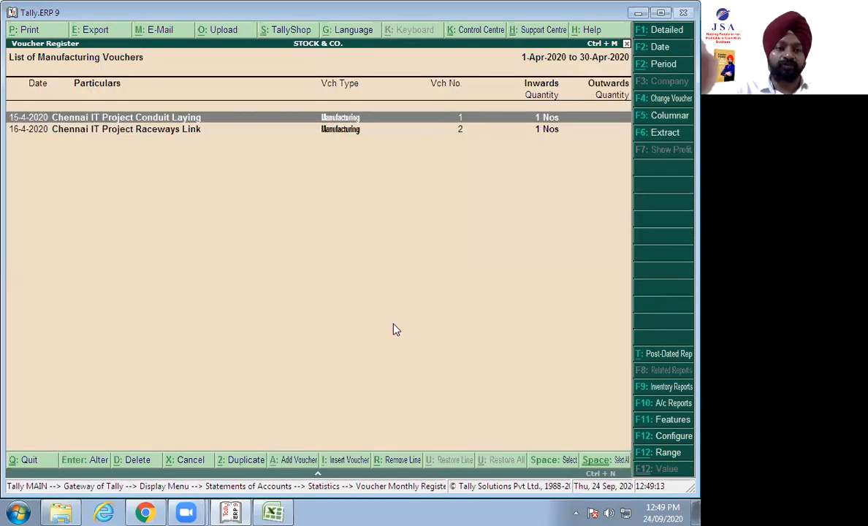
# Examine the components in manufacturing voucher no. 2 for Chennai IT Project Raceways Link, and return to Statistics without saving.
pyautogui.press('Down')
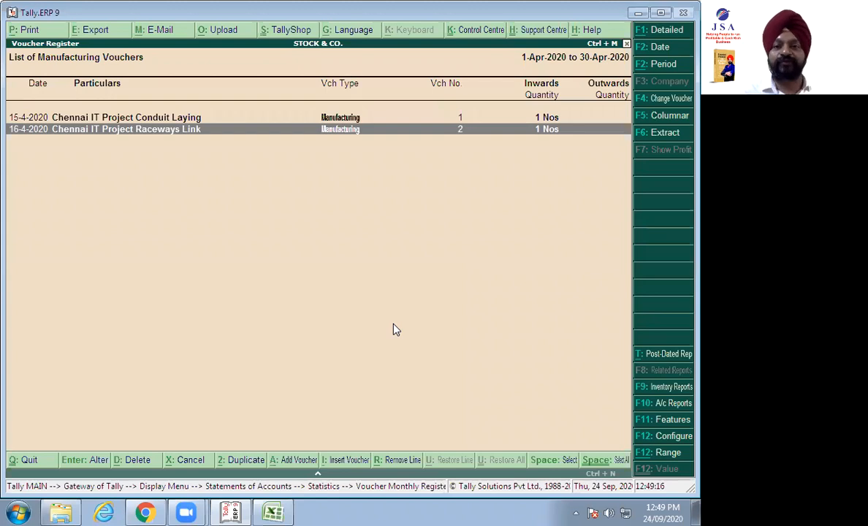
pyautogui.press('Return')
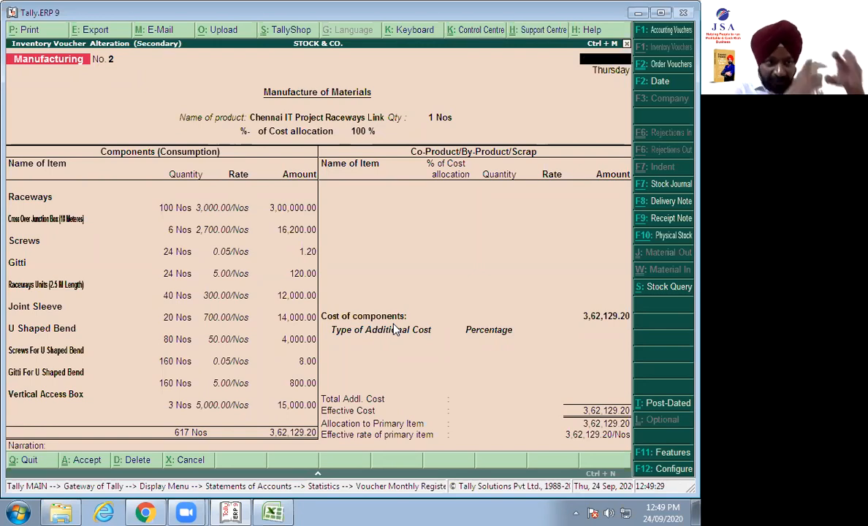
pyautogui.press('Escape')
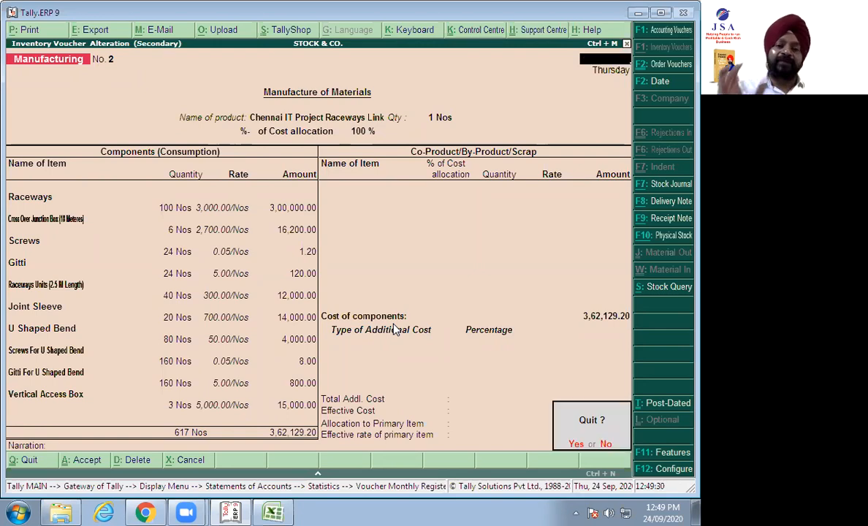
pyautogui.press('y')
pyautogui.press('Escape')
pyautogui.press('Escape')
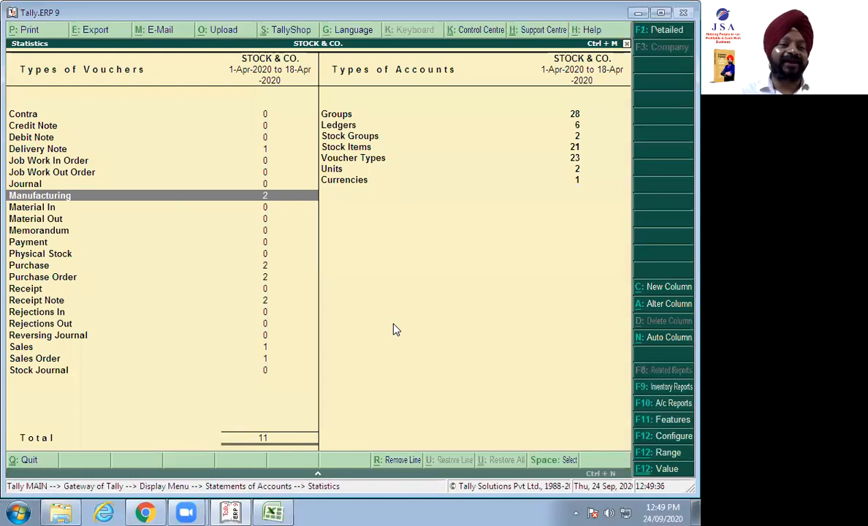
# Drill down from Statistics to the list of Sales Order vouchers for April 2020.
pyautogui.press('Down')
pyautogui.press('Down')
pyautogui.press('Down')
pyautogui.press('Down')
pyautogui.press('Down')
pyautogui.press('Down')
pyautogui.press('Down')
pyautogui.press('Down')
pyautogui.press('Down')
pyautogui.press('Down')
pyautogui.press('Down')
pyautogui.press('Down')
pyautogui.press('Down')
pyautogui.press('Down')
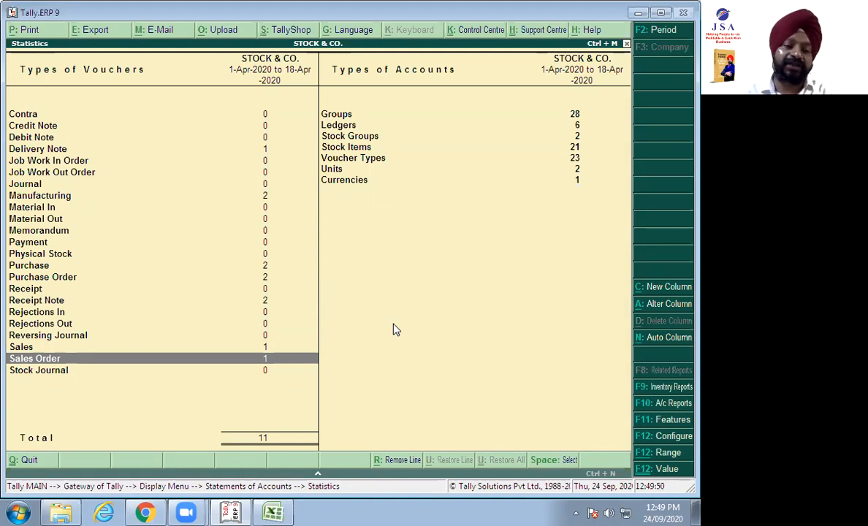
pyautogui.press('Return')
pyautogui.press('Return')
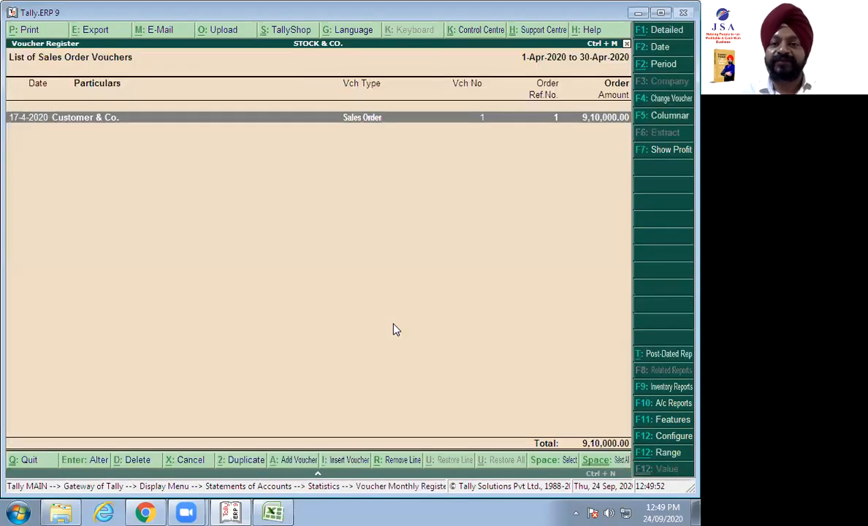
# Examine the party, order number and items of sales order no. 1 of Customer & Co., and return to the Gateway of Tally.
pyautogui.press('Return')
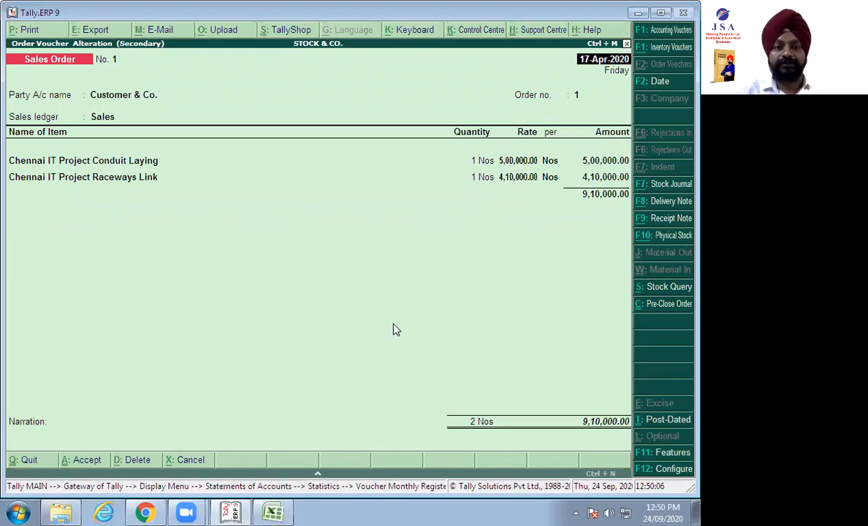
pyautogui.press('Return')
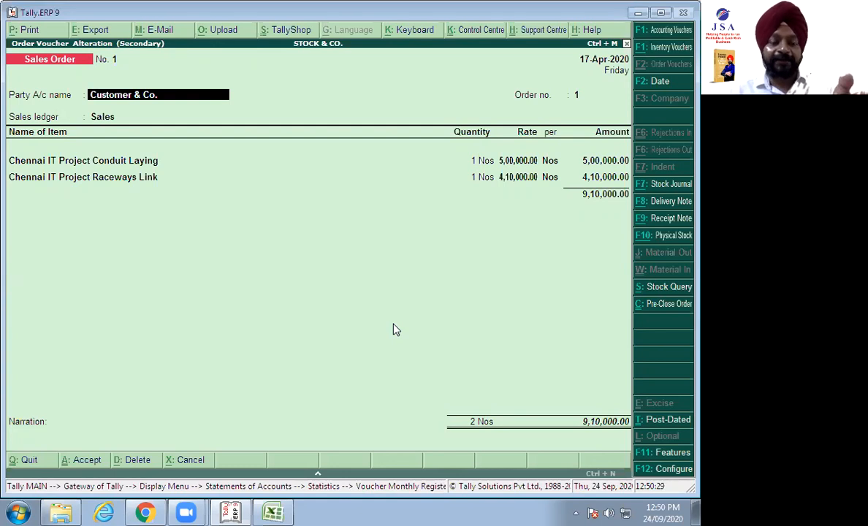
pyautogui.press('Return')
pyautogui.hotkey('ctrl', 'a')
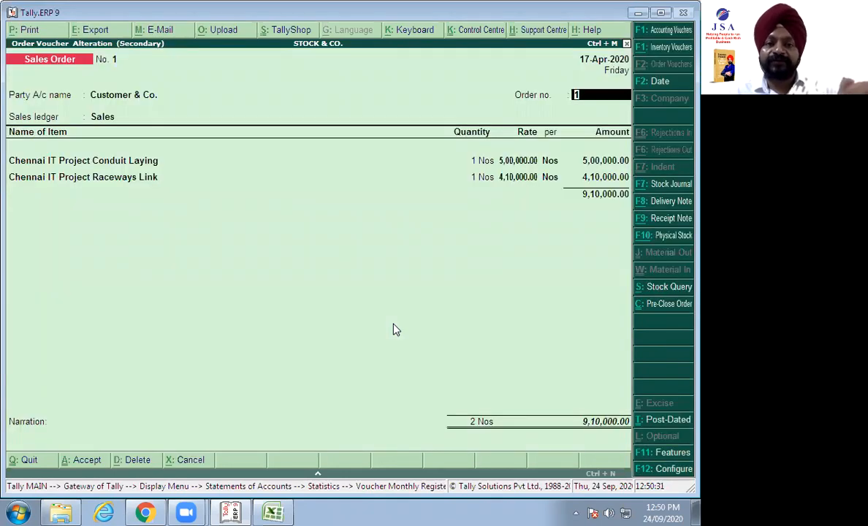
pyautogui.press('Return')
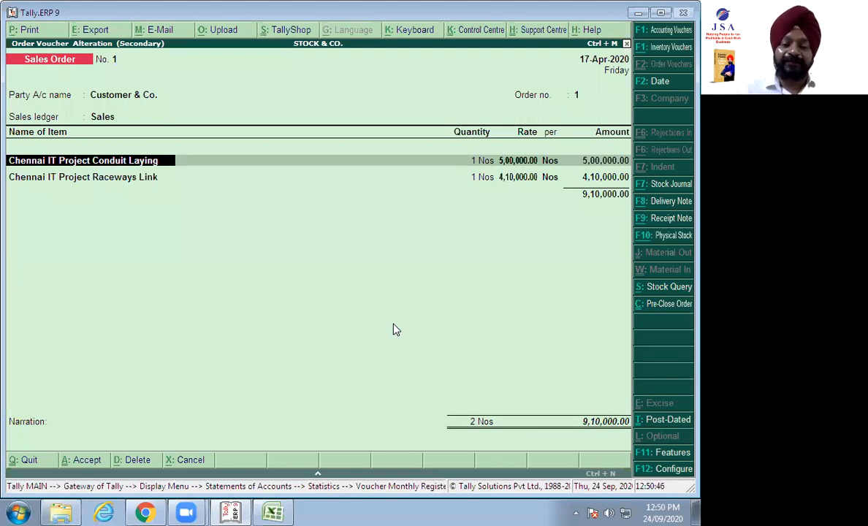
pyautogui.press('Escape')
pyautogui.press('Escape')
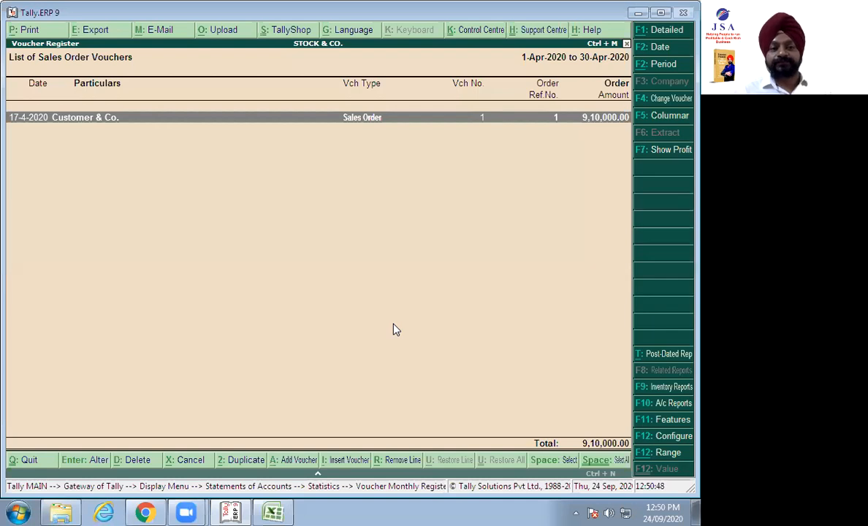
pyautogui.press('Escape')
pyautogui.press('Escape')
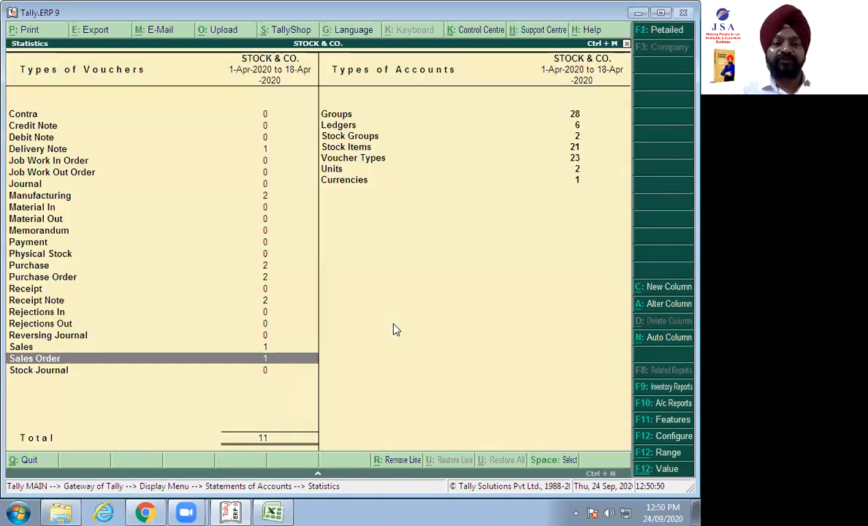
pyautogui.press('Escape')
pyautogui.press('Escape')
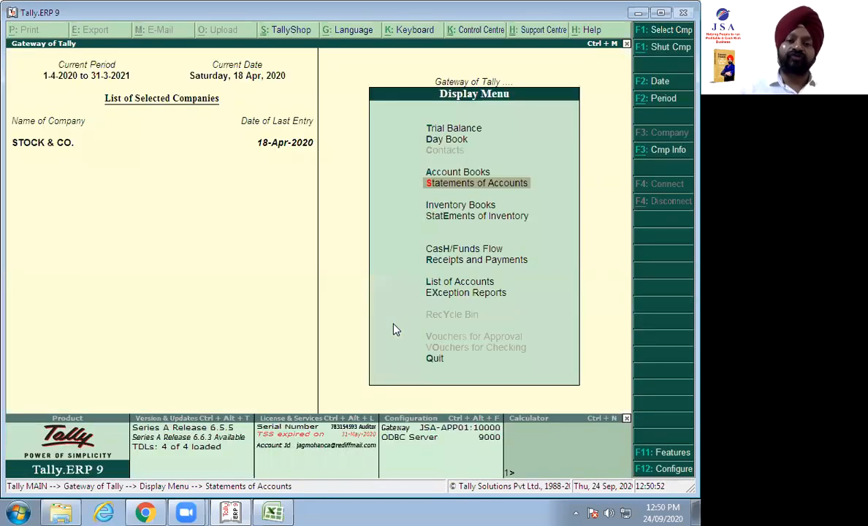
pyautogui.press('Escape')
pyautogui.press('Escape')
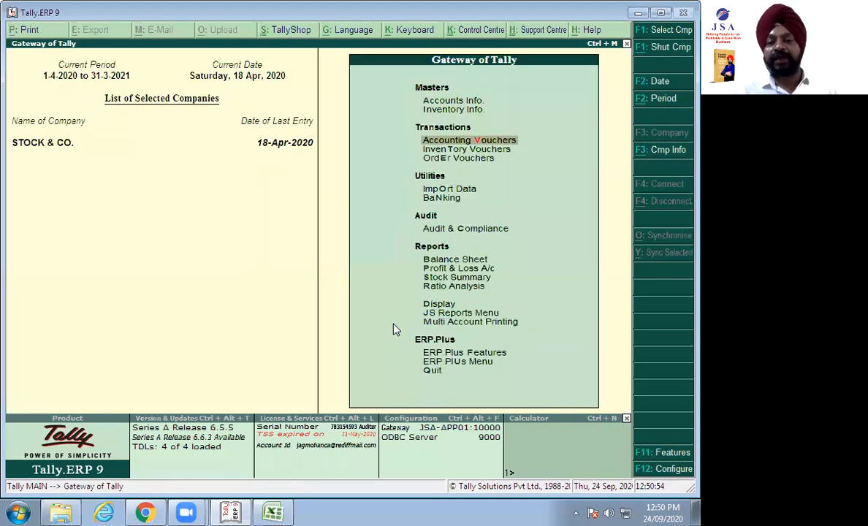
# Open a new Sales Order voucher to view its blank entry screen, and quit it without saving.
pyautogui.press('Down')
pyautogui.press('Down')
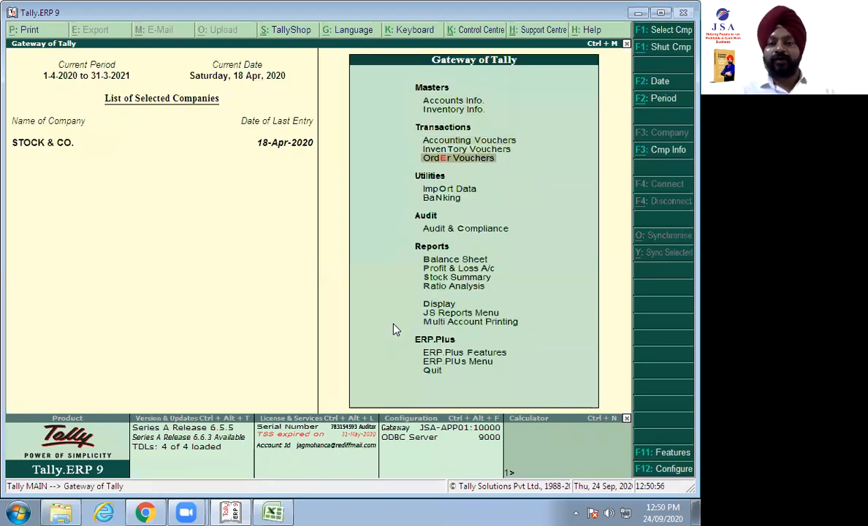
pyautogui.press('Return')
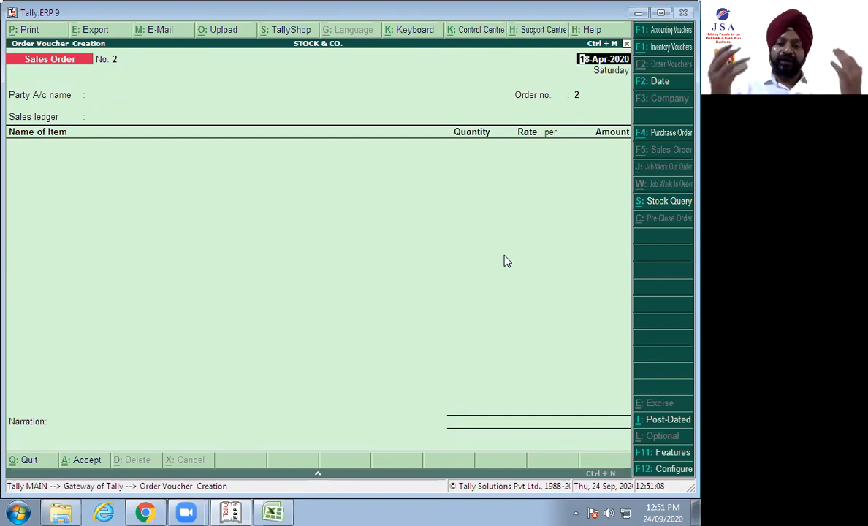
pyautogui.press('Escape')
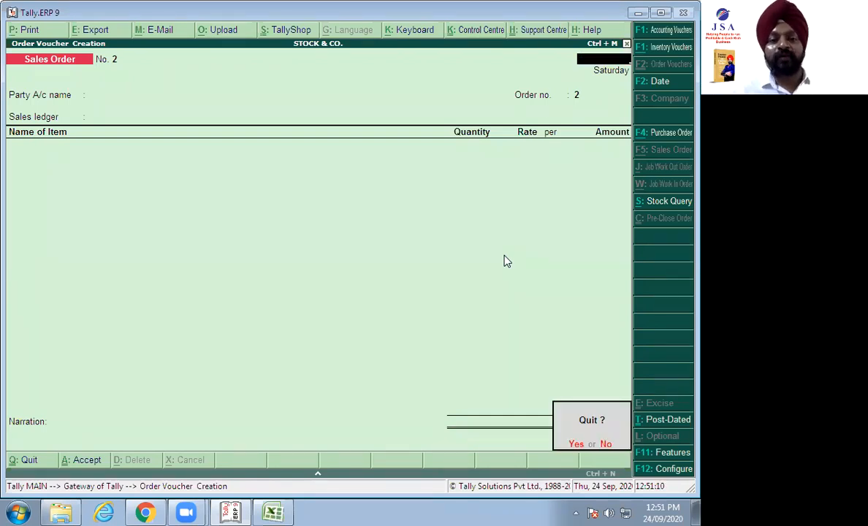
pyautogui.press('y')
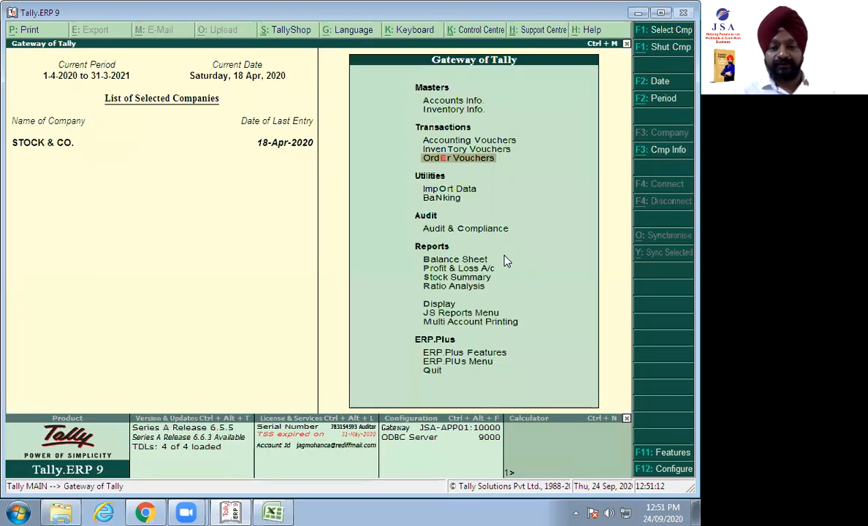
# Reopen the Statistics report under Statements of Accounts to view the voucher types.
pyautogui.press('Down')
pyautogui.press('Down')
pyautogui.press('Down')
pyautogui.press('Down')
pyautogui.press('Down')
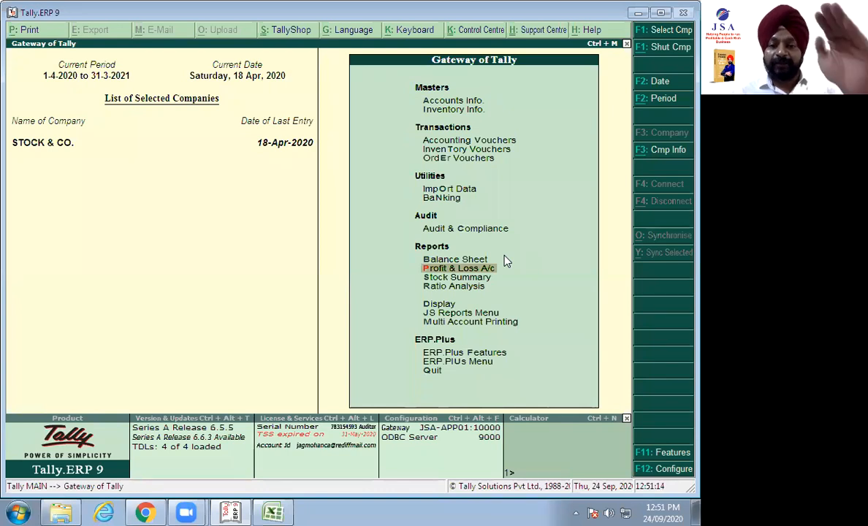
pyautogui.press('d')
pyautogui.press('Down')
pyautogui.press('Down')
pyautogui.press('Down')
pyautogui.press('Down')
pyautogui.press('Up')
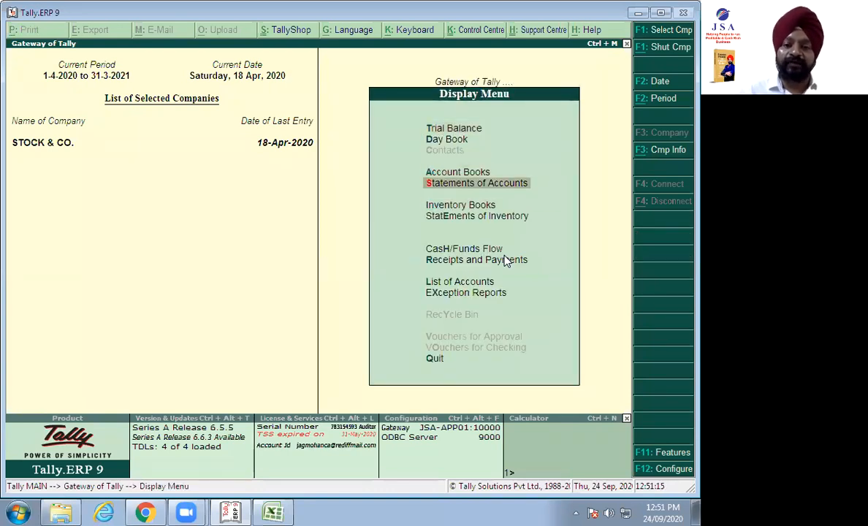
pyautogui.press('Return')
pyautogui.press('Down')
pyautogui.press('Return')
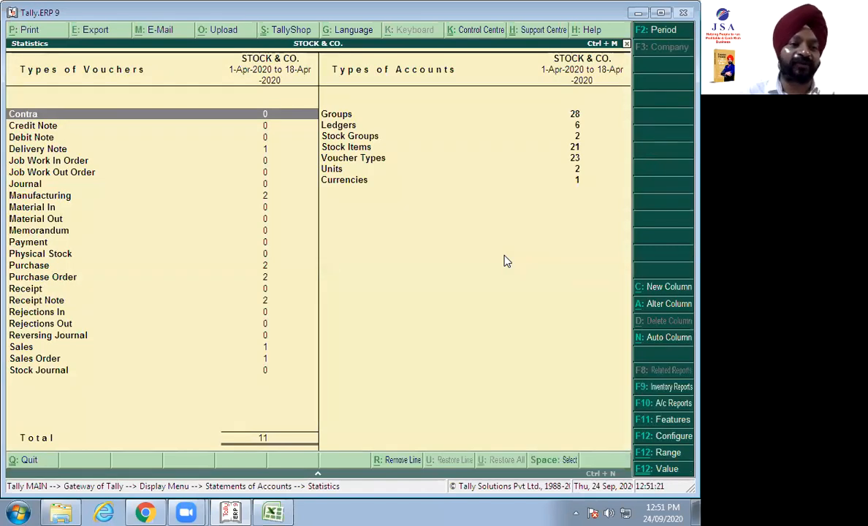
# Reopen the Statistics report and go through the voucher types down to Sales.
pyautogui.press('Escape')
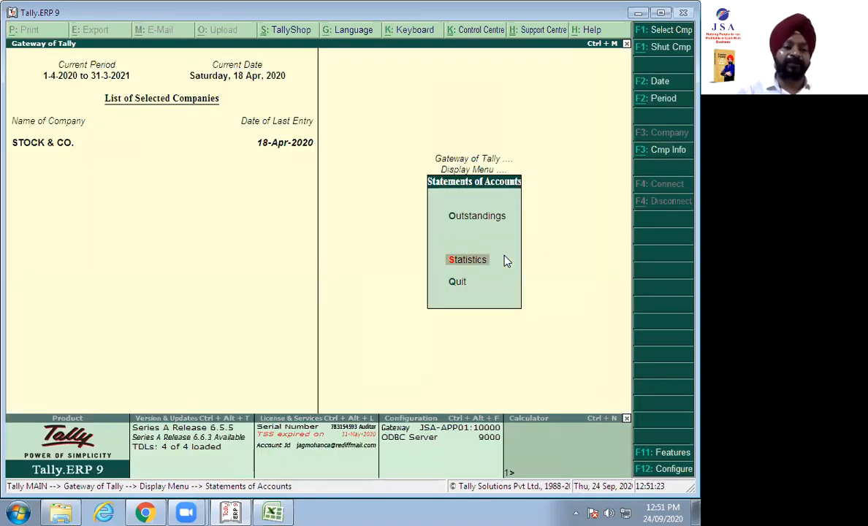
pyautogui.press('Return')
pyautogui.press('Down')
pyautogui.press('Down')
pyautogui.press('Down')
pyautogui.press('Down')
pyautogui.press('Down')
pyautogui.press('Down')
pyautogui.press('Down')
pyautogui.press('Down')
pyautogui.press('Down')
pyautogui.press('Down')
pyautogui.press('Down')
pyautogui.press('Down')
pyautogui.press('Down')
pyautogui.press('Down')
pyautogui.press('Down')
pyautogui.press('Down')
pyautogui.press('Down')
pyautogui.press('Down')
pyautogui.press('Down')
pyautogui.press('Down')
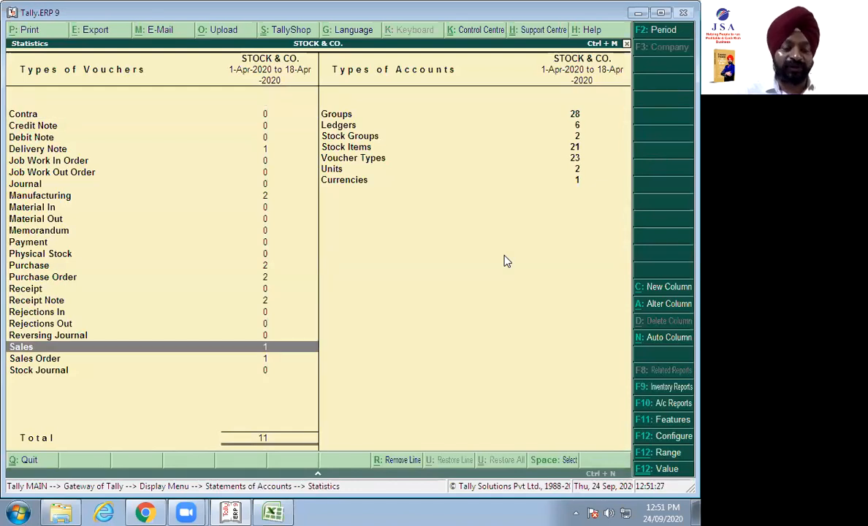
# Drill down from Delivery Note in the Statistics report to delivery note no. 1 of April 2020.
pyautogui.press('Up')
pyautogui.press('Up')
pyautogui.press('Up')
pyautogui.press('Up')
pyautogui.press('Up')
pyautogui.press('Up')
pyautogui.press('Up')
pyautogui.press('Up')
pyautogui.press('Up')
pyautogui.press('Up')
pyautogui.press('Up')
pyautogui.press('Up')
pyautogui.press('Up')
pyautogui.press('Up')
pyautogui.press('Up')
pyautogui.press('Up')
pyautogui.press('Up')
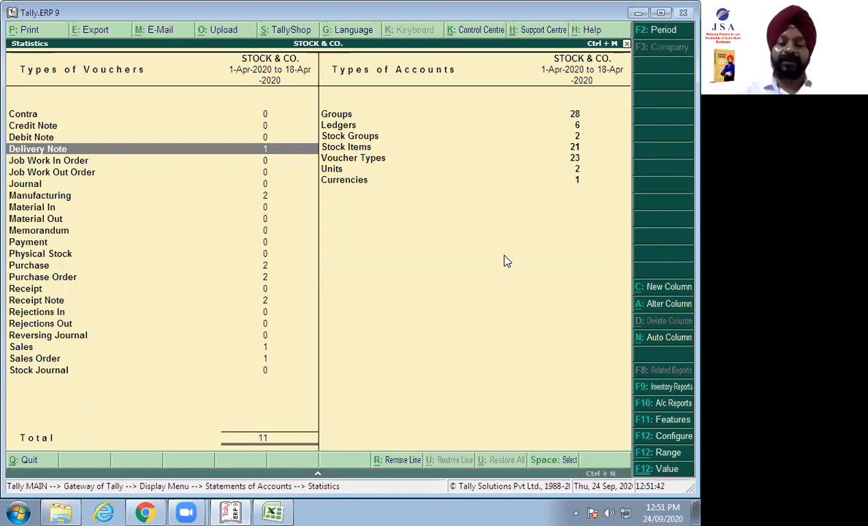
pyautogui.press('Return')
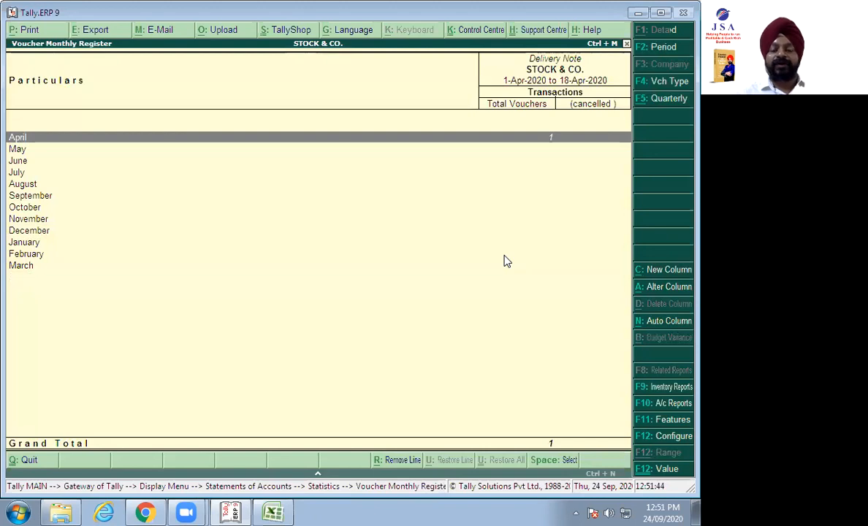
pyautogui.press('Return')
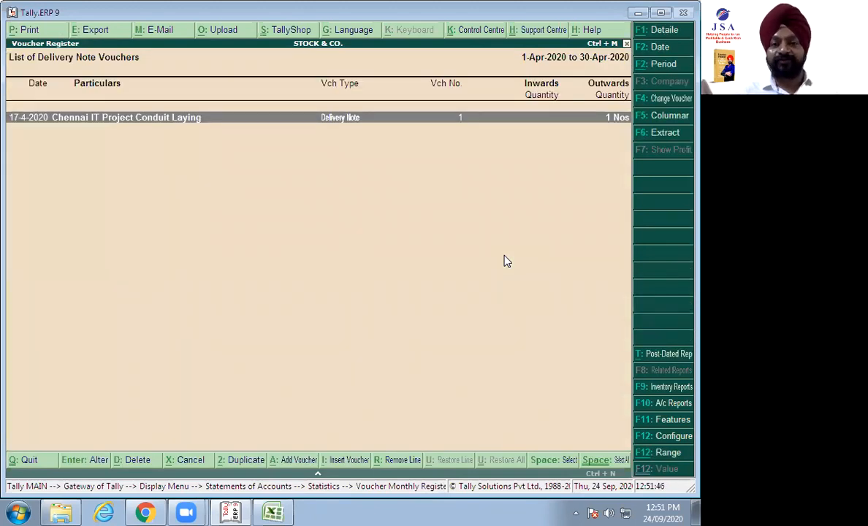
pyautogui.press('Return')
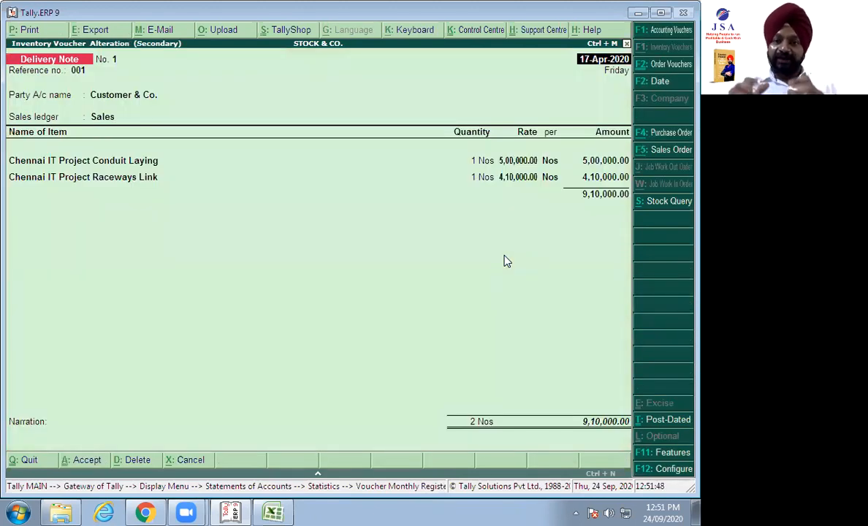
# Examine the reference, party, linked order number and items of the delivery note, and return to the Statistics report without saving.
pyautogui.press('Return')
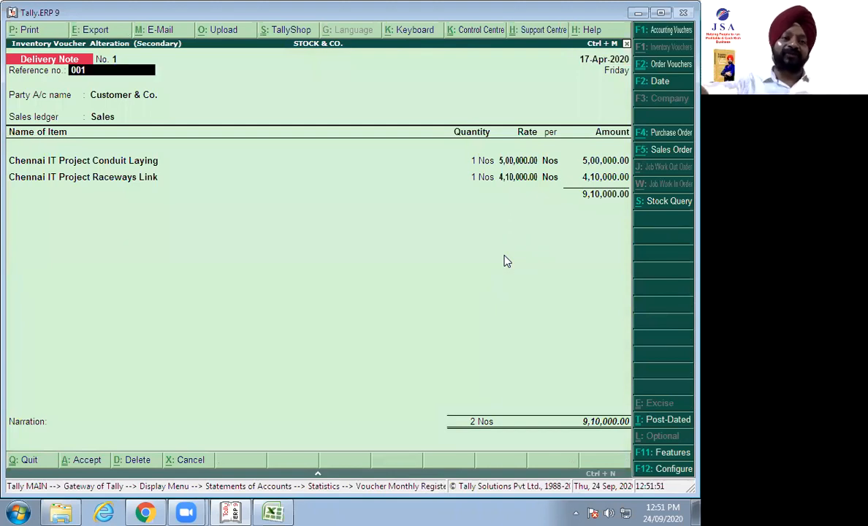
pyautogui.press('Return')
pyautogui.press('Return')
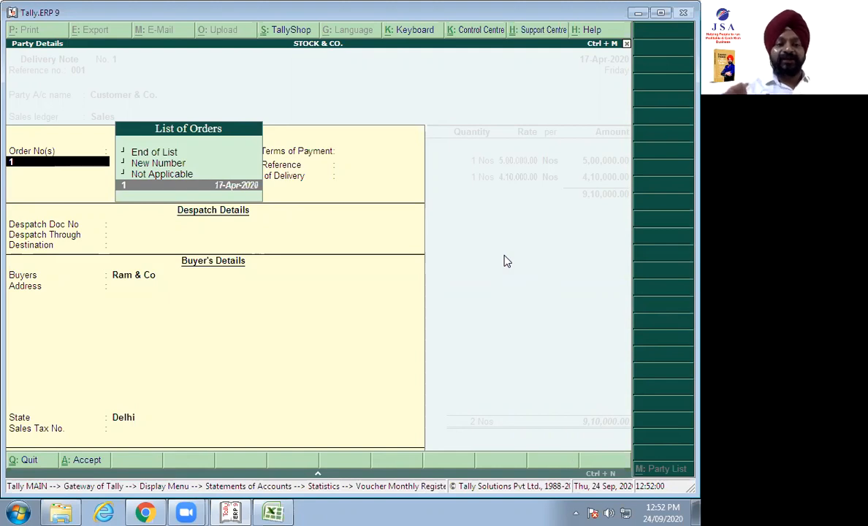
pyautogui.hotkey('ctrl', 'a')
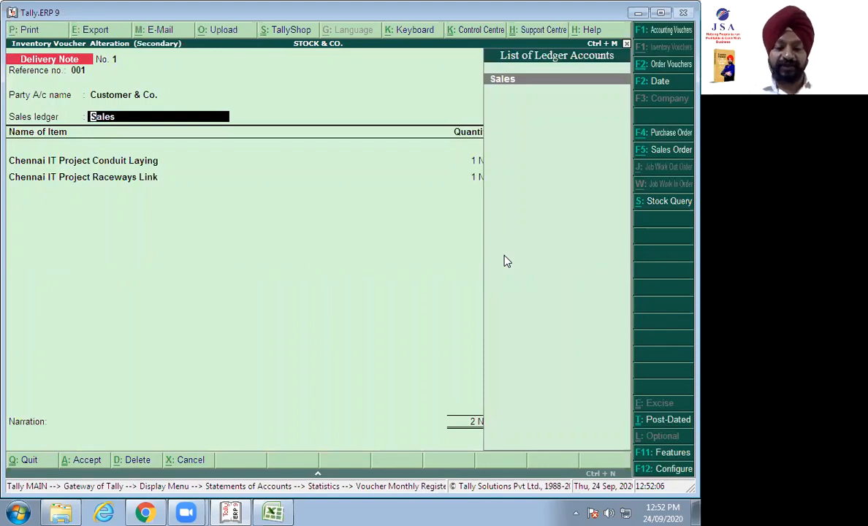
pyautogui.press('Return')
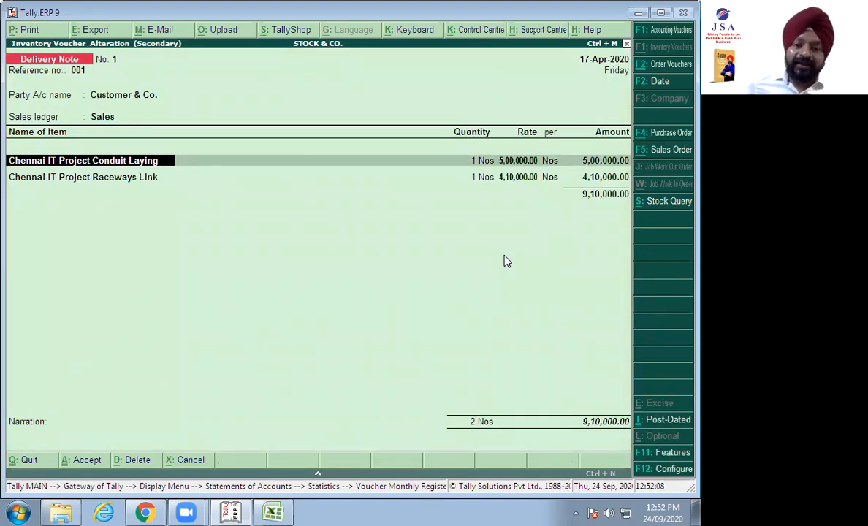
pyautogui.press('Escape')
pyautogui.press('Escape')
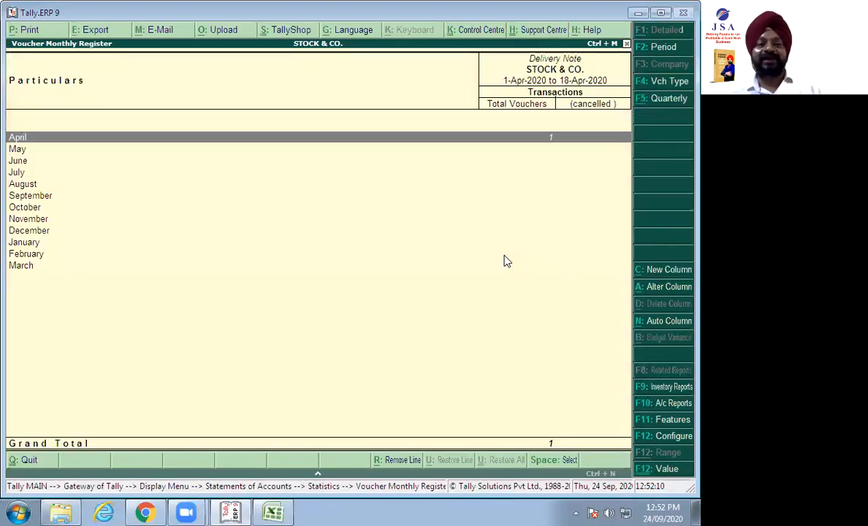
pyautogui.press('Escape')
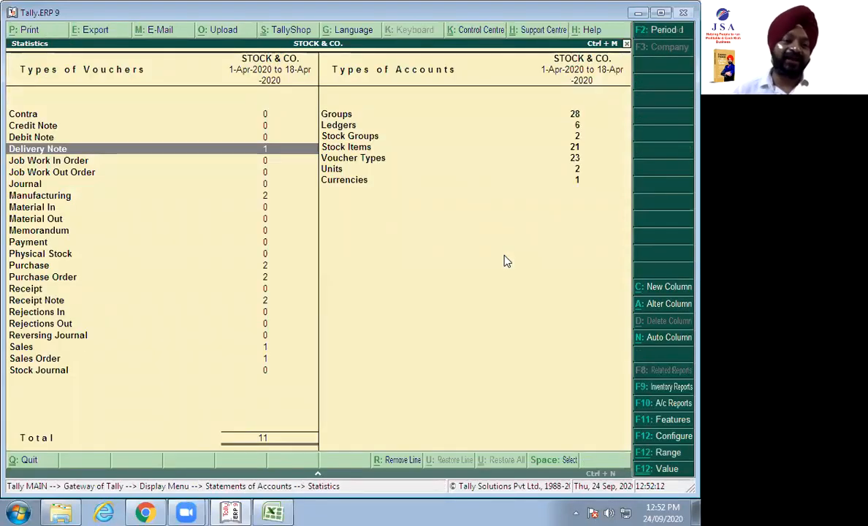
# Drill down from Sales in the Statistics report to sales voucher no. 1 of April 2020.
pyautogui.press('Down')
pyautogui.press('Down')
pyautogui.press('Down')
pyautogui.press('Down')
pyautogui.press('Down')
pyautogui.press('Down')
pyautogui.press('Down')
pyautogui.press('Down')
pyautogui.press('Down')
pyautogui.press('Down')
pyautogui.press('Down')
pyautogui.press('Down')
pyautogui.press('Down')
pyautogui.press('Down')
pyautogui.press('Down')
pyautogui.press('Down')
pyautogui.press('Down')
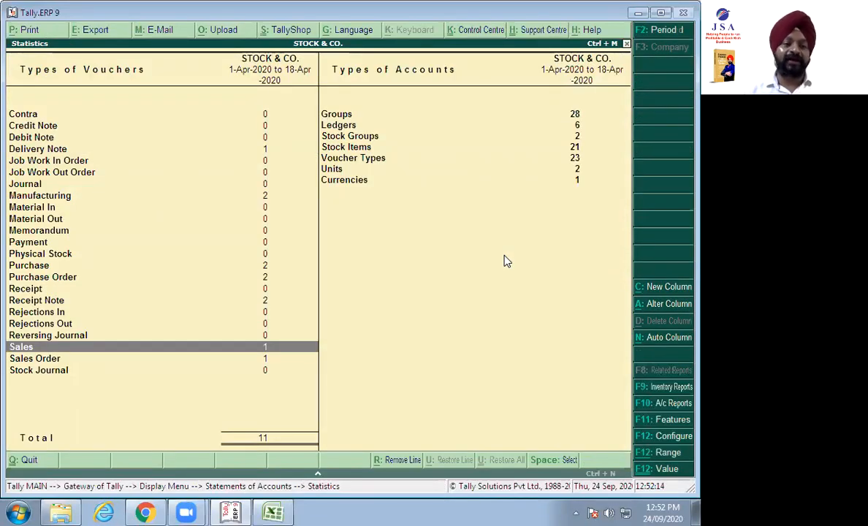
pyautogui.press('Return')
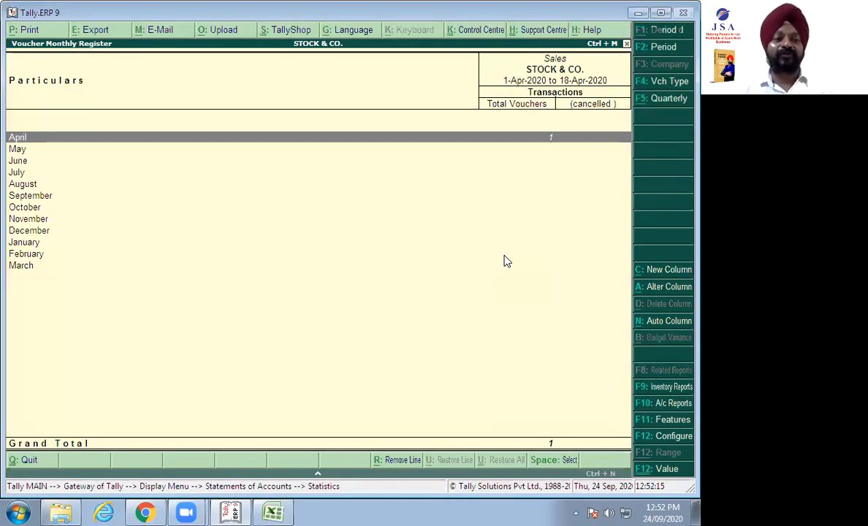
pyautogui.press('Return')
pyautogui.press('Return')
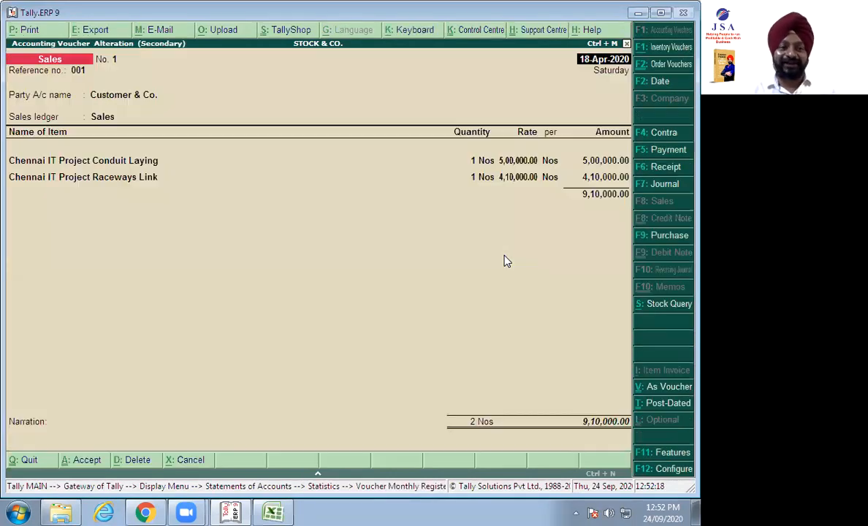
# Examine the linked delivery note number, order details and items of the Customer & Co. sales voucher.
pyautogui.press('Return')
pyautogui.press('Return')
pyautogui.press('Return')
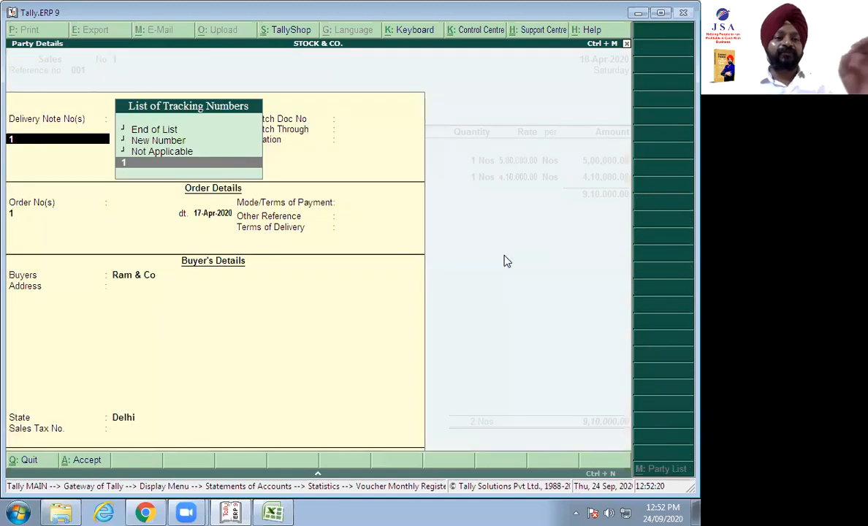
pyautogui.press('Return')
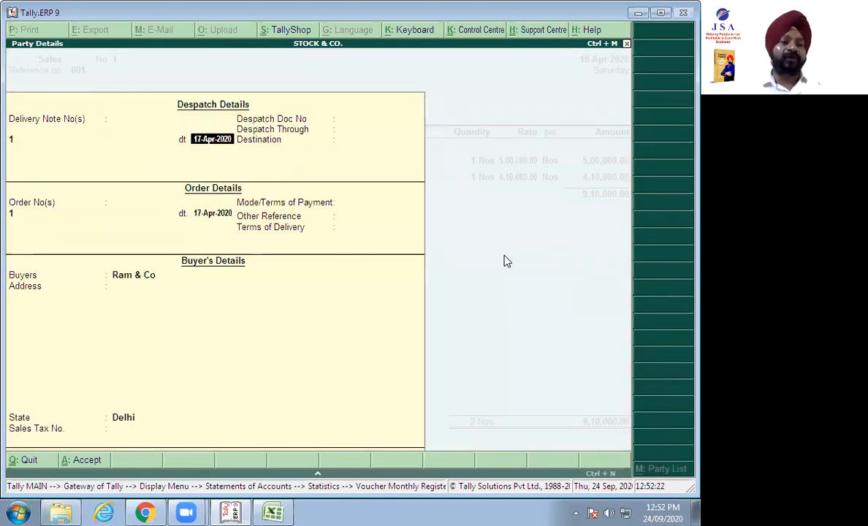
pyautogui.press('BackSpace')
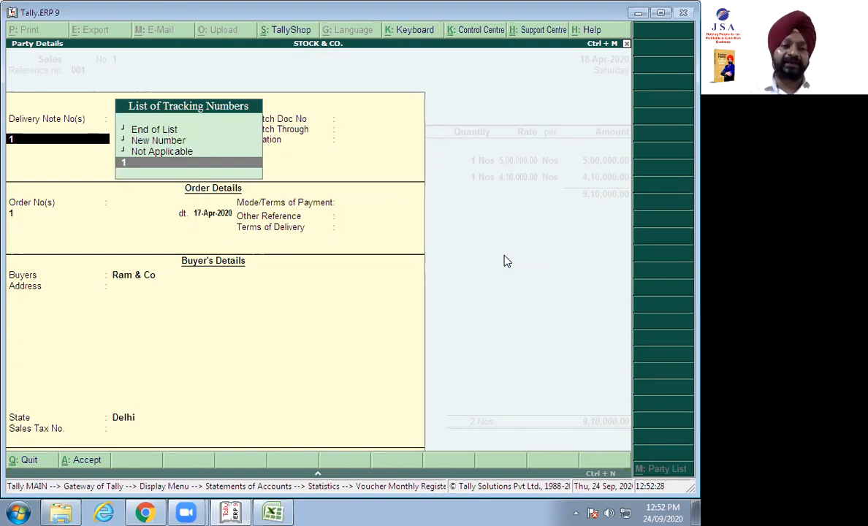
pyautogui.press('Return')
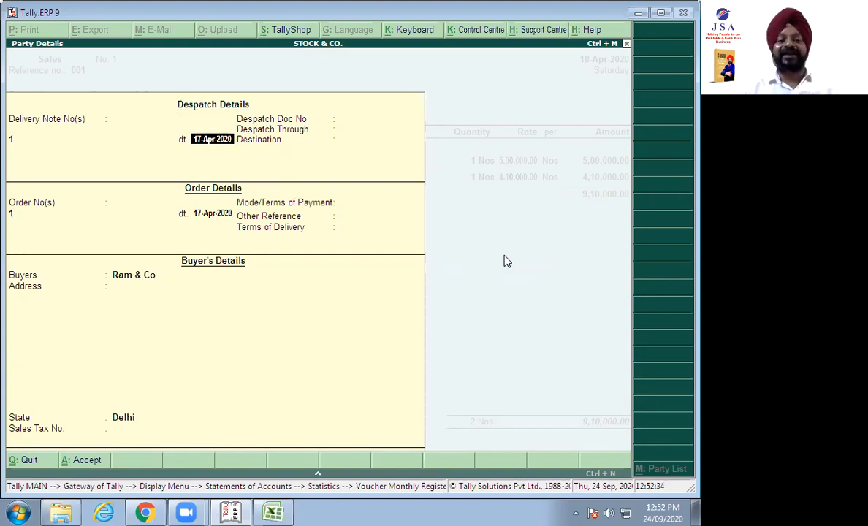
pyautogui.hotkey('ctrl', 'a')
pyautogui.press('Return')
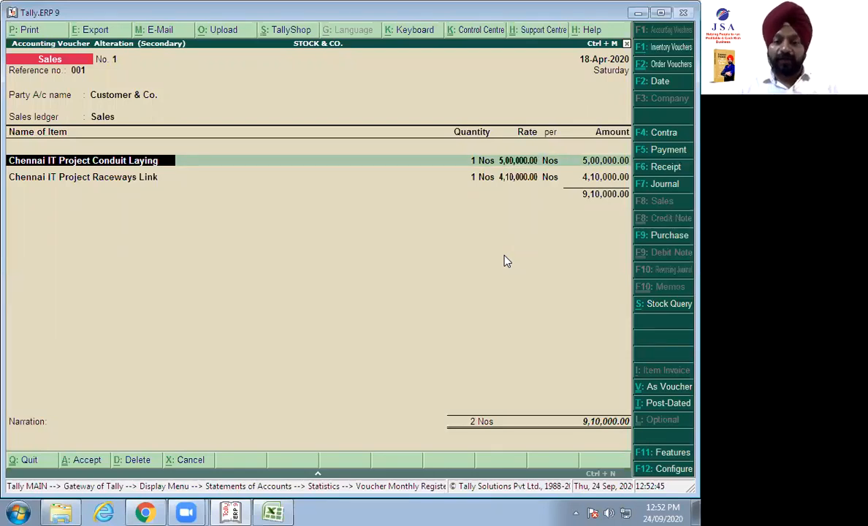
# Quit the sales voucher without saving and return to the Gateway of Tally.
pyautogui.press('Escape')
pyautogui.press('Escape')
pyautogui.press('Return')
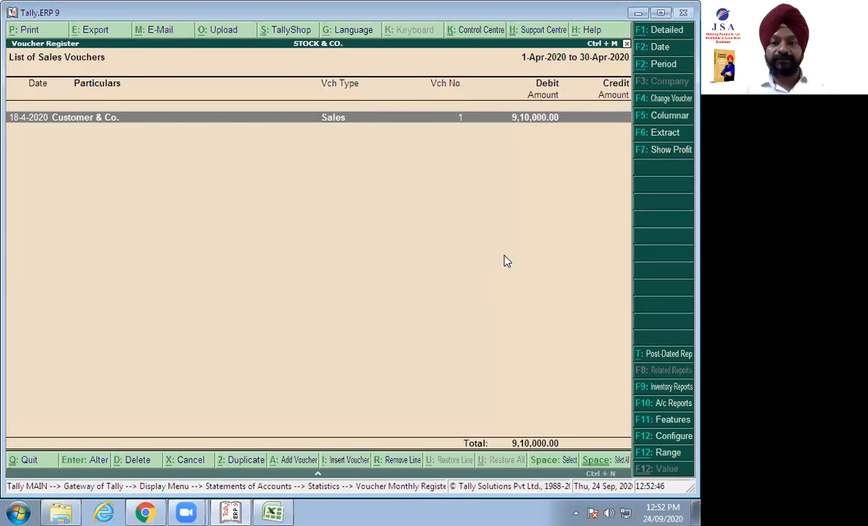
pyautogui.press('Escape')
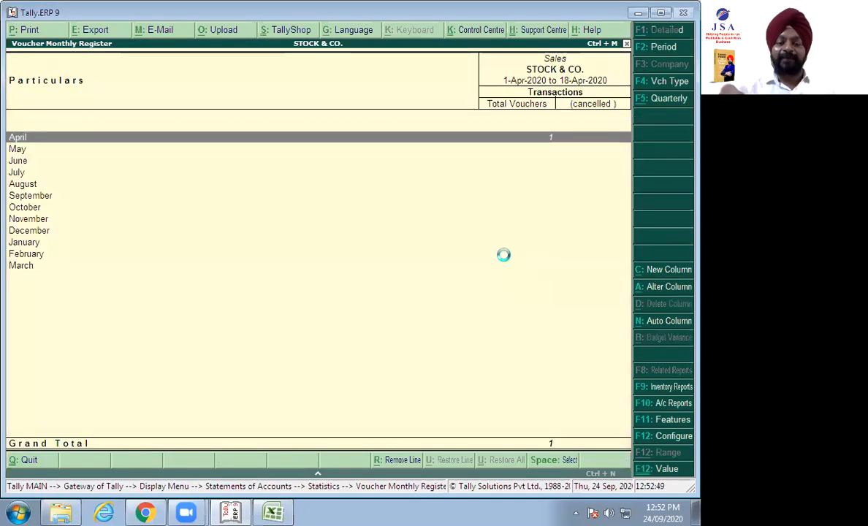
pyautogui.press('Escape')
pyautogui.press('Escape')
pyautogui.press('Escape')
pyautogui.press('Escape')
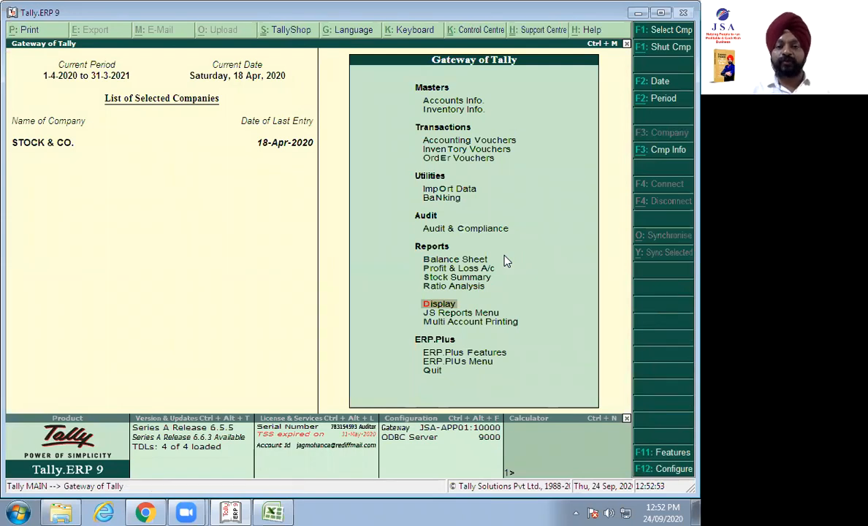
# Open the Profit & Loss A/c and examine its purchase, gross profit and nett profit lines.
pyautogui.press('p')
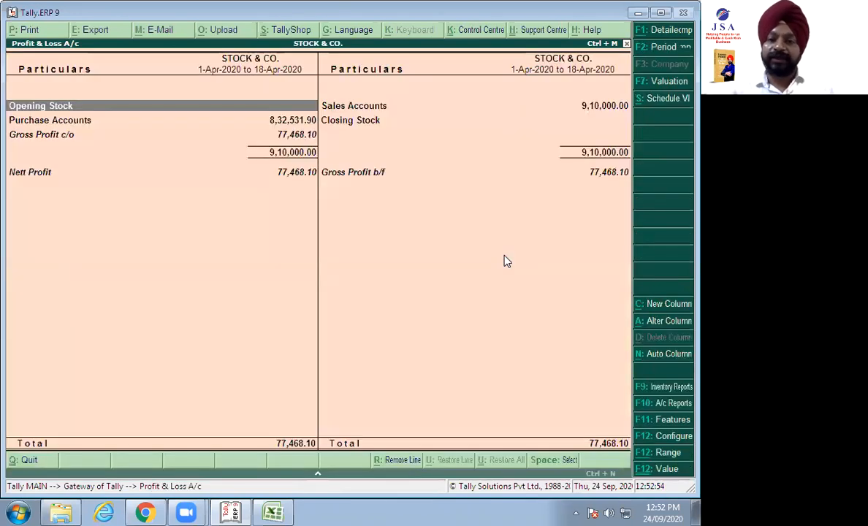
pyautogui.press('Down')
pyautogui.press('Down')
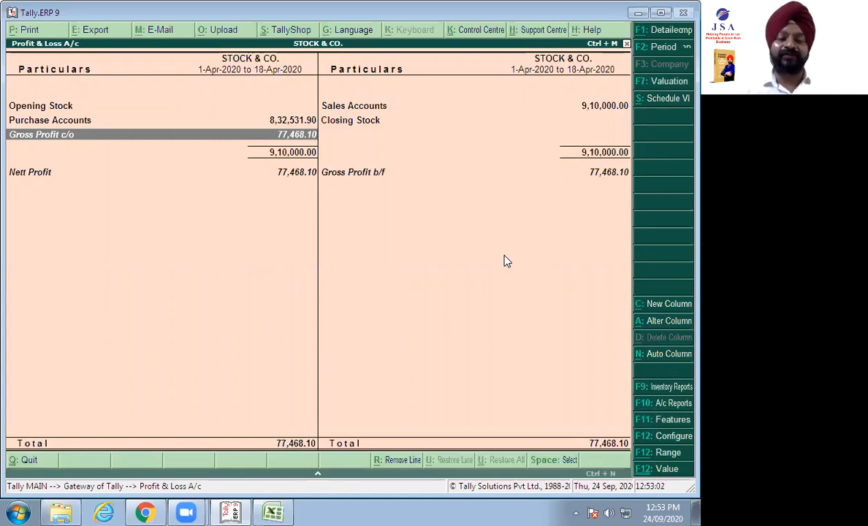
pyautogui.press('Down')
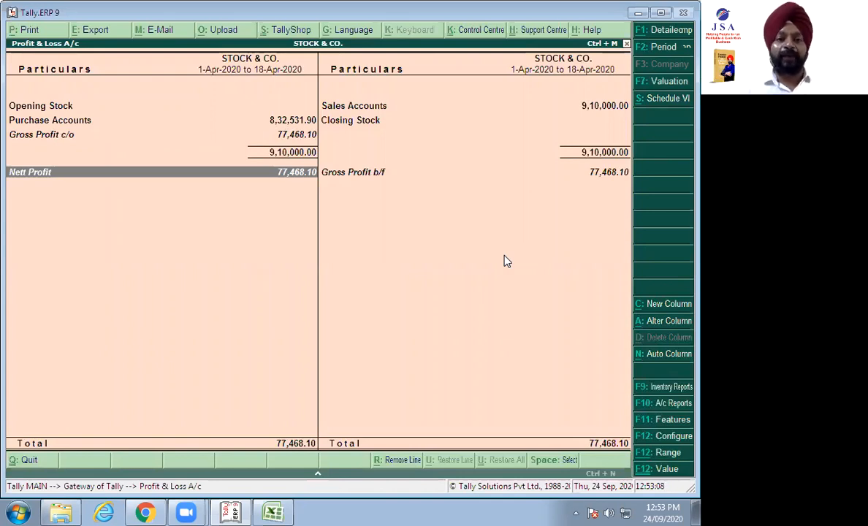
# Drill down from Closing Stock to the Stock Summary, show the profit columns, and examine the profit of each Finished Goods item.
pyautogui.press('Right')
pyautogui.press('Up')
pyautogui.press('Return')
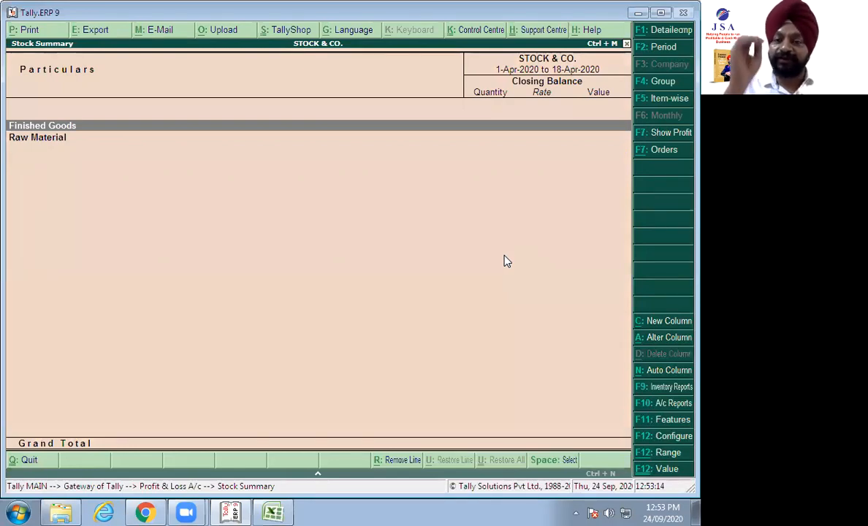
pyautogui.press('F7')
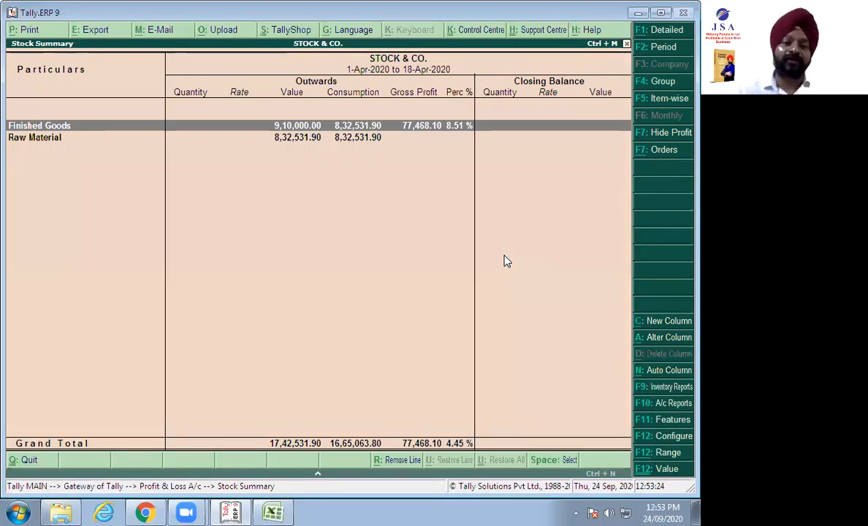
pyautogui.press('Return')
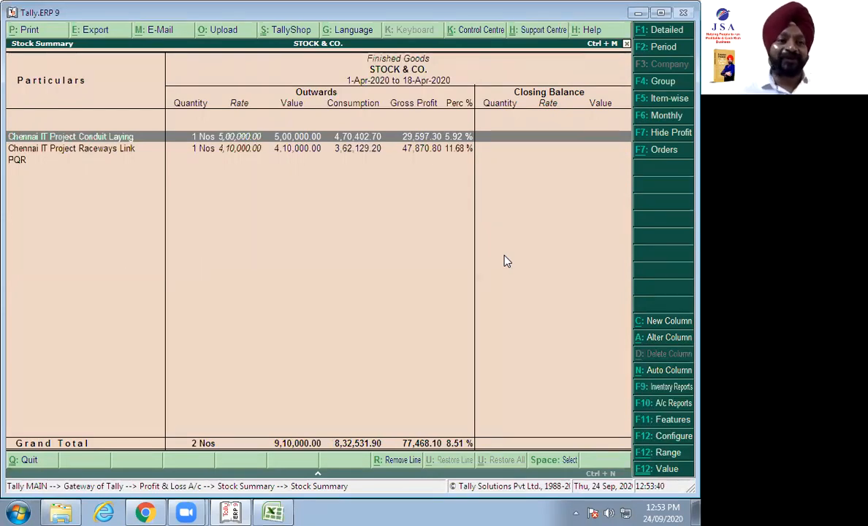
pyautogui.press('Down')
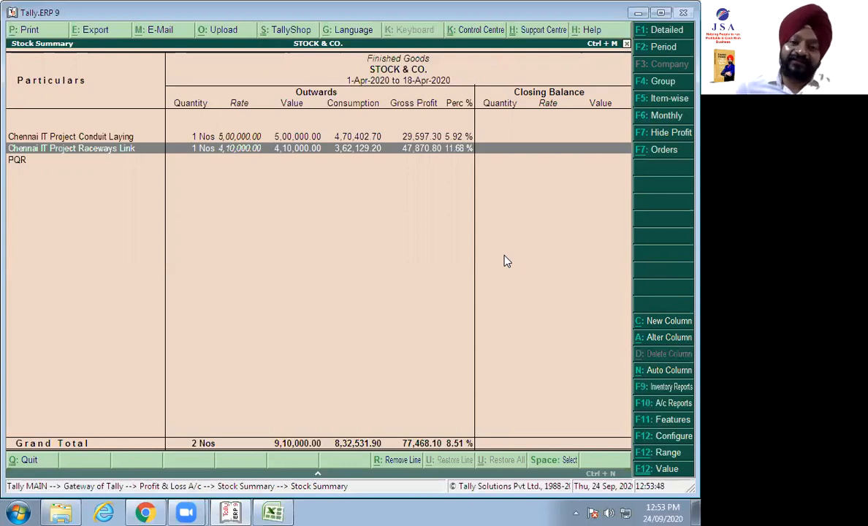
# Switch to the Tally BOQ Chennai Project sheet in Chrome and check the GP of Chennai IT Project Conduit Laying in BOM (Master).
pyautogui.click(150, 514)
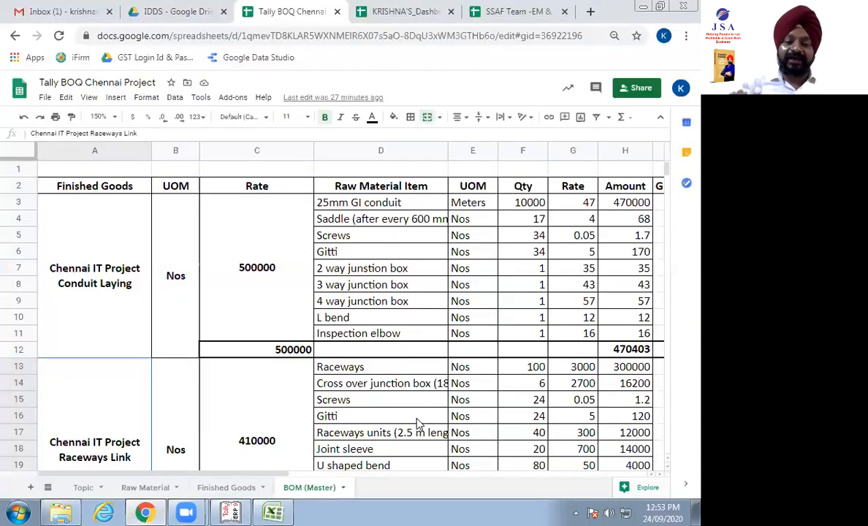
pyautogui.click(475, 351)
pyautogui.press('Right')
pyautogui.press('Right')
pyautogui.press('Right')
pyautogui.press('Right')
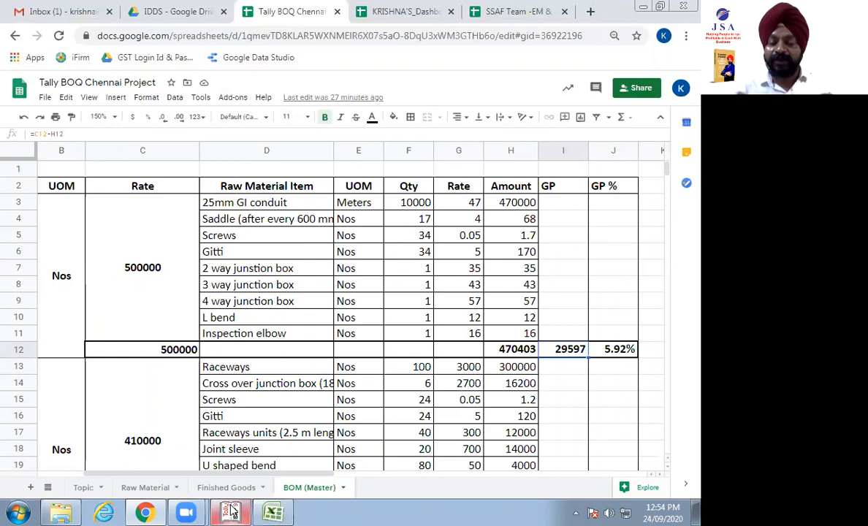
# Check the GP and GP % of Chennai IT Project Raceways Link in the BOM (Master) sheet.
pyautogui.moveTo(231, 511)
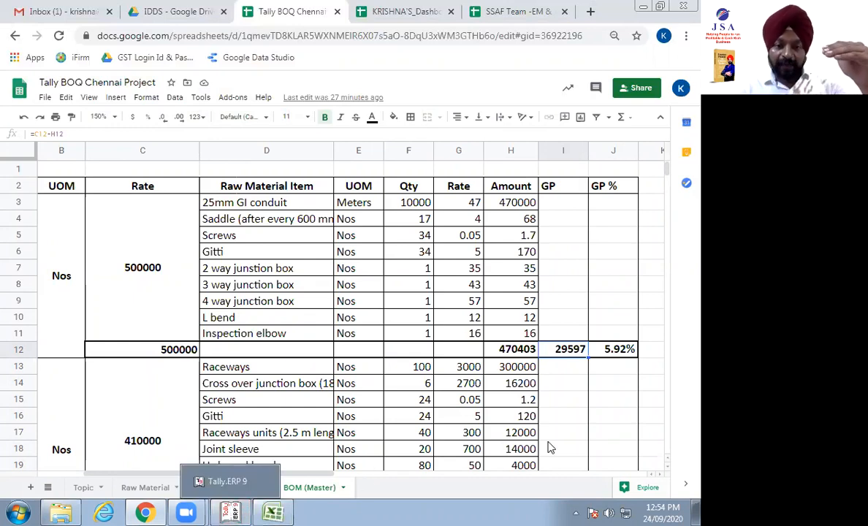
pyautogui.click(603, 423)
pyautogui.scroll(-2, 603, 425)
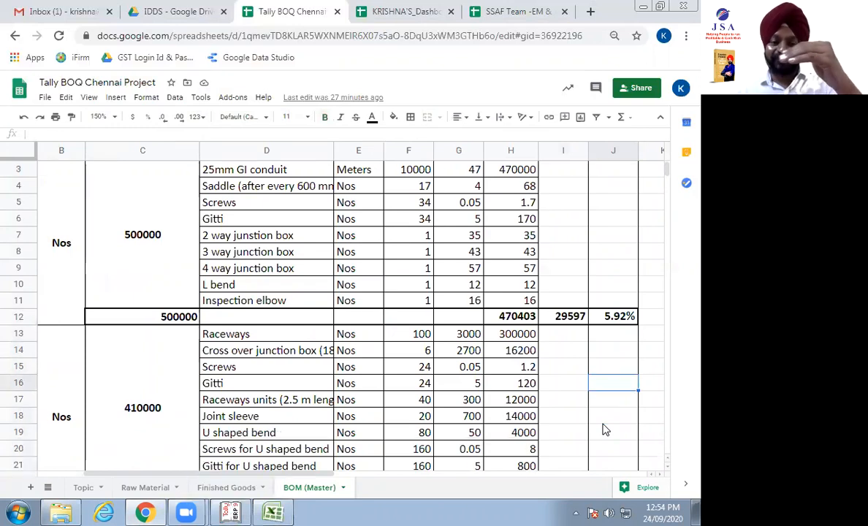
pyautogui.scroll(-1, 603, 429)
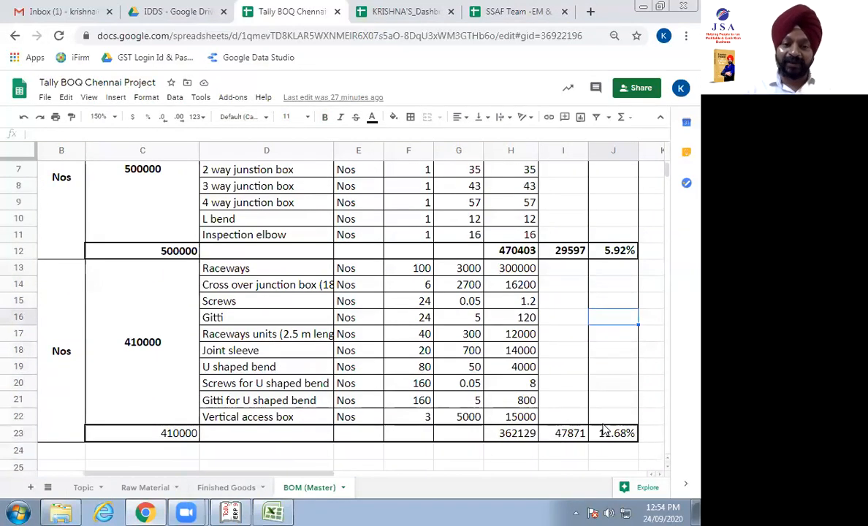